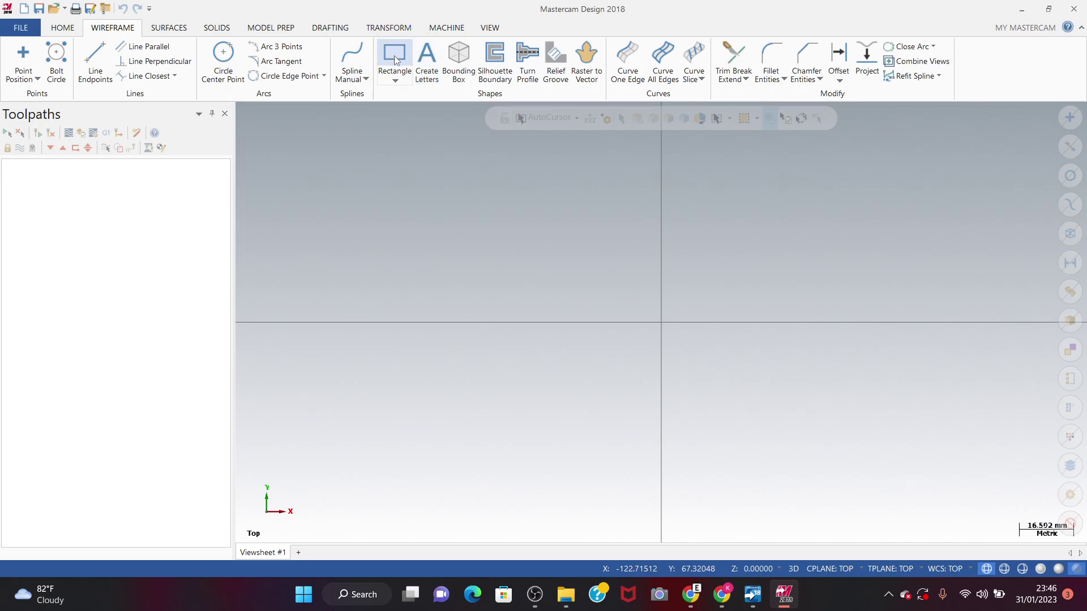
# Draw a rectangle anchored to its center at the origin, about 43 mm wide and 43 mm high
pyautogui.click(394, 61)
pyautogui.click(16, 311)
pyautogui.click(662, 321)
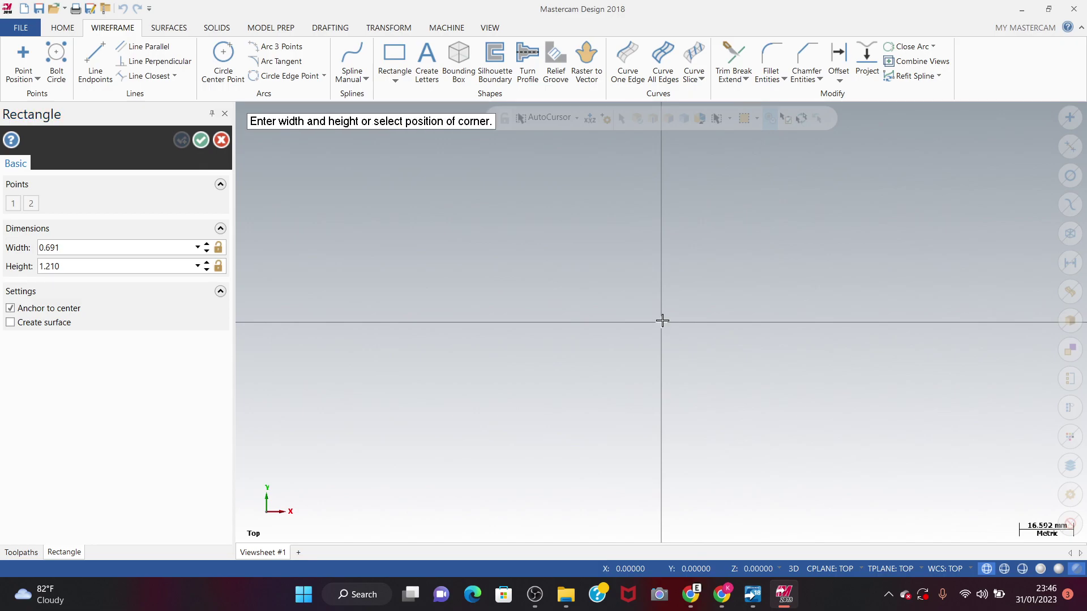
pyautogui.click(731, 392)
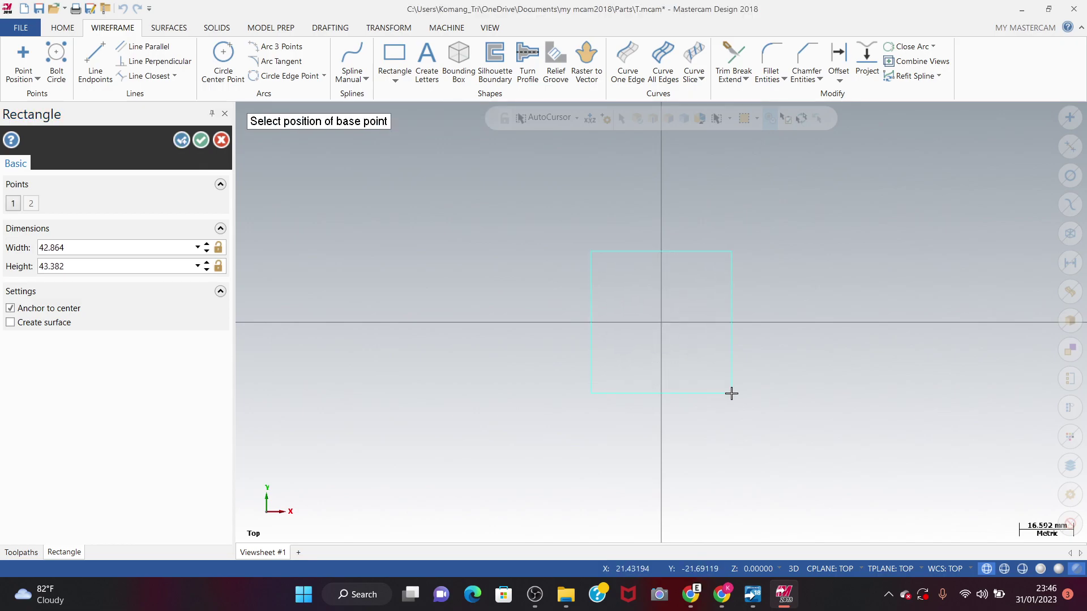
# Set the centered rectangle's width to 125 mm and height to 35 mm, and finish it
pyautogui.click(80, 249)
pyautogui.press('BackSpace')
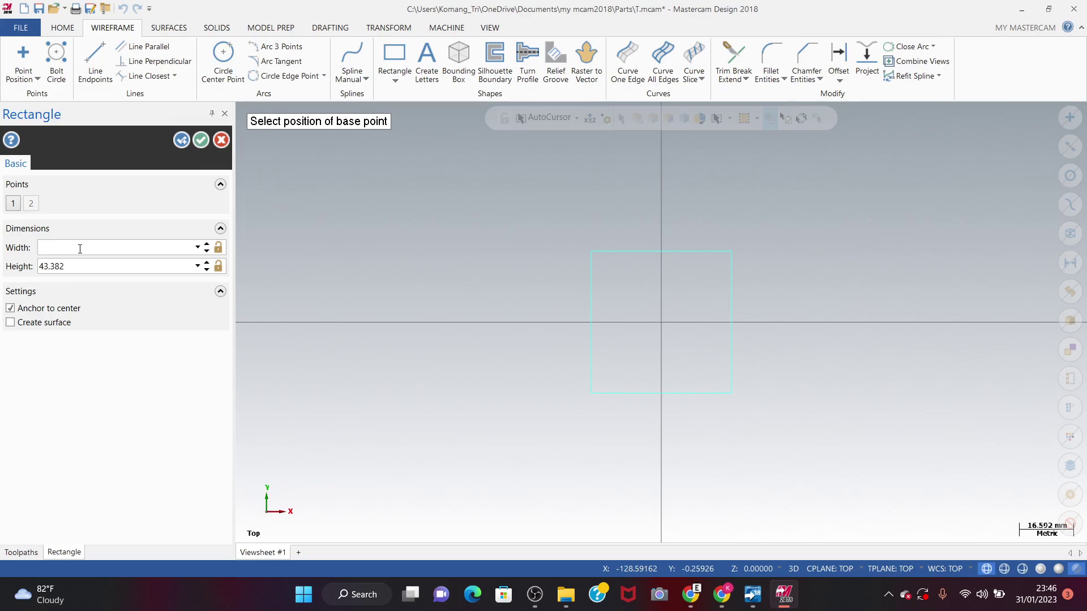
pyautogui.write('125')
pyautogui.click(69, 265)
pyautogui.press('BackSpace')
pyautogui.write('35')
pyautogui.press('Return')
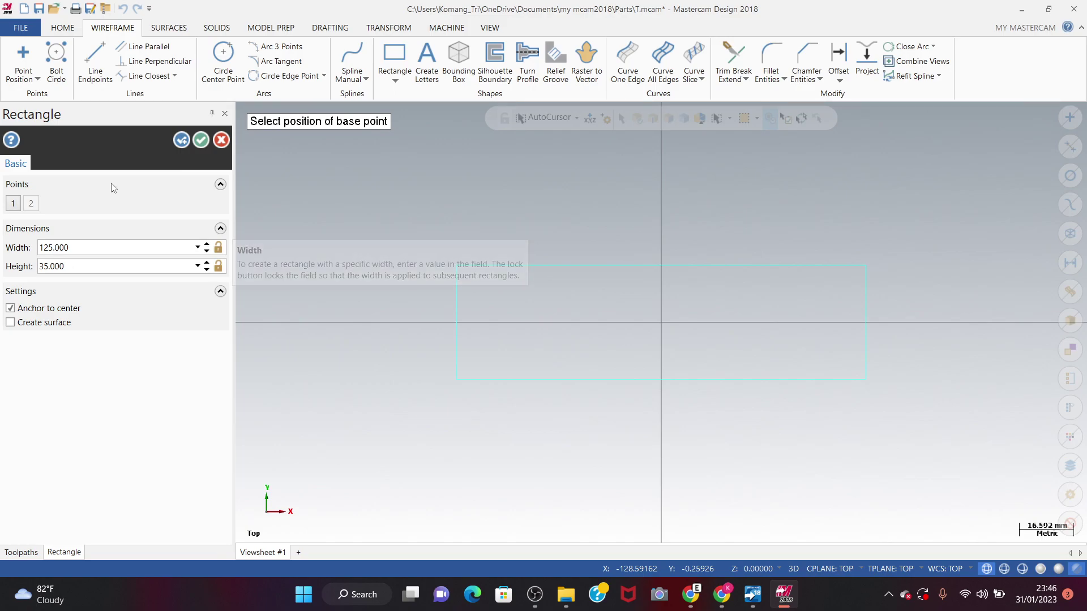
pyautogui.click(196, 139)
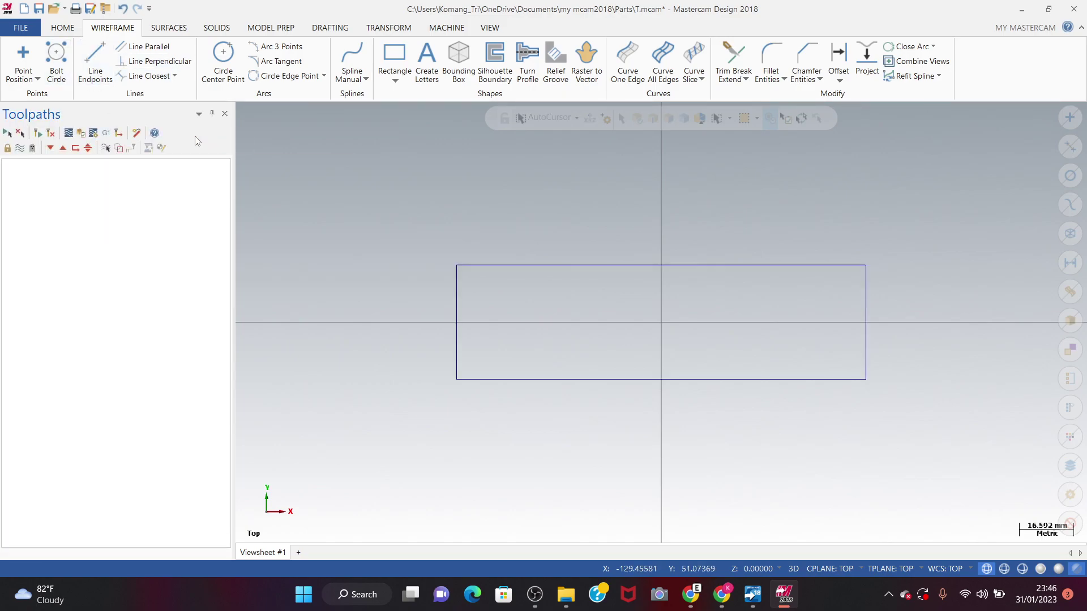
pyautogui.click(400, 60)
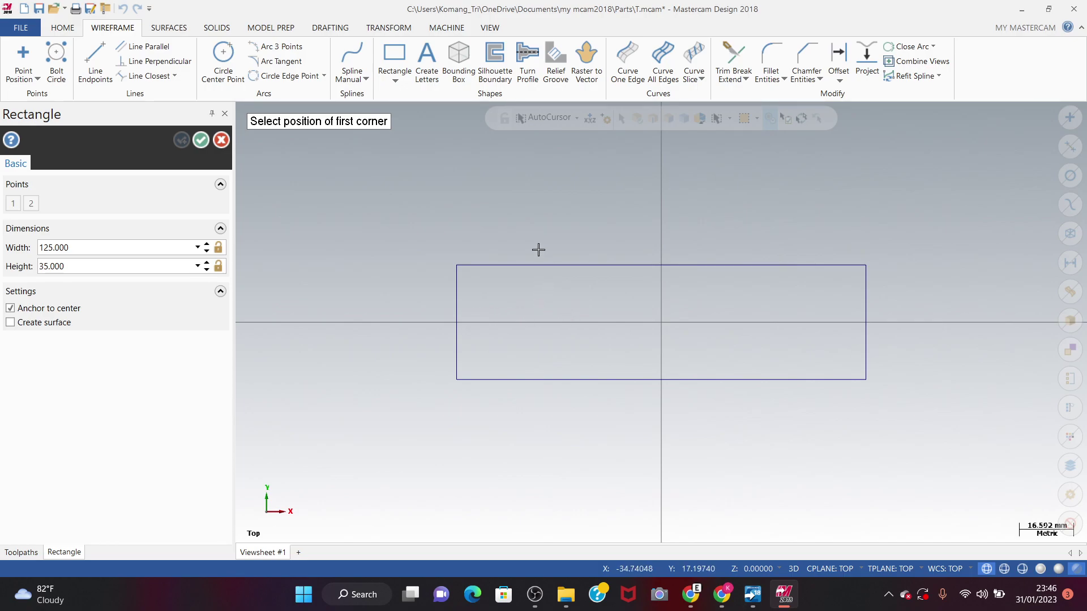
pyautogui.click(221, 139)
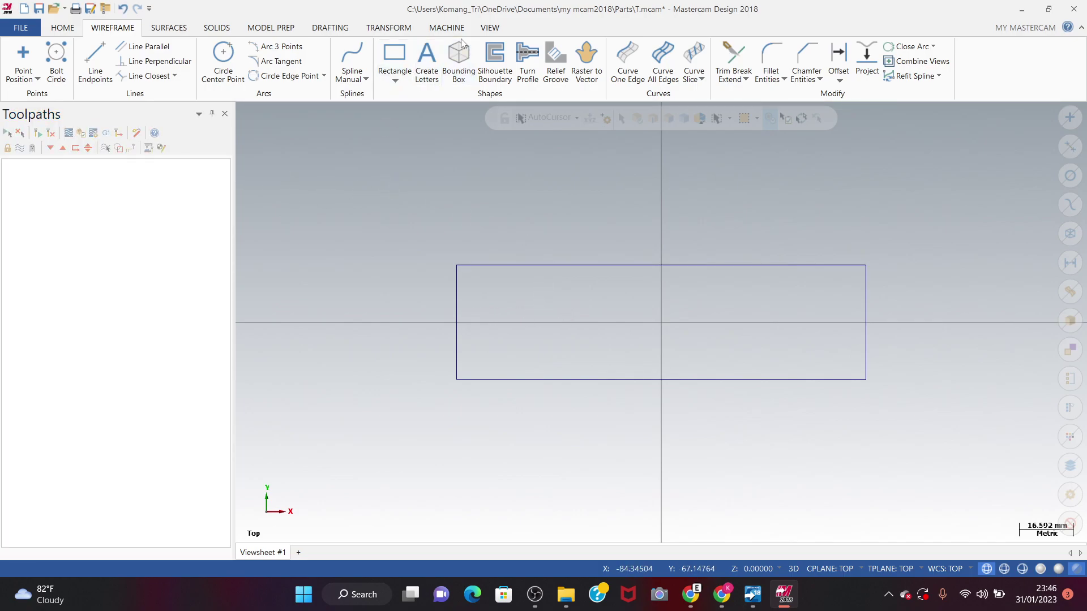
pyautogui.click(95, 60)
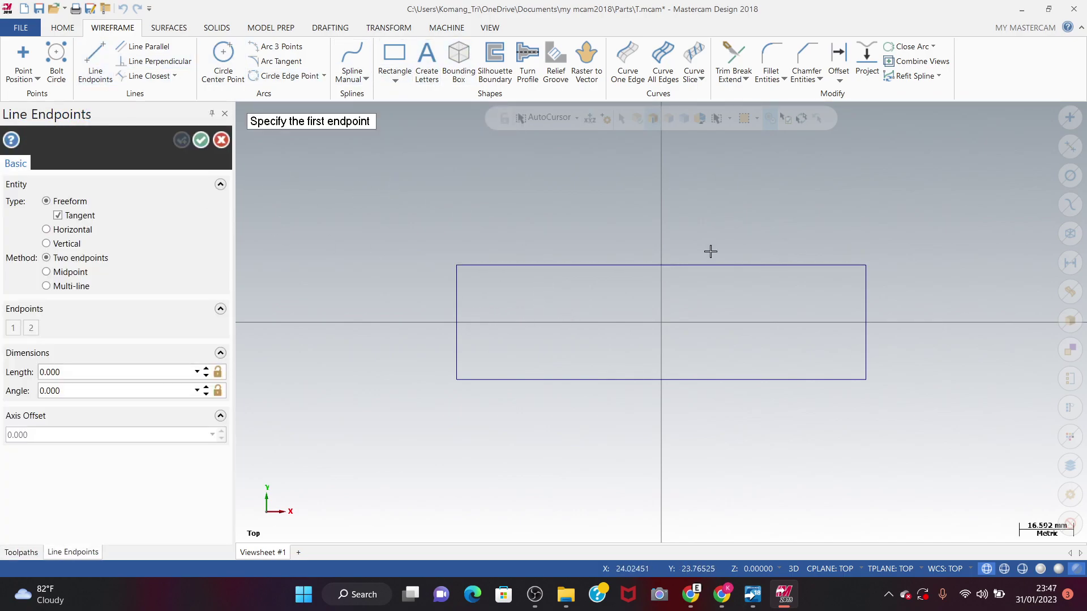
pyautogui.click(661, 264)
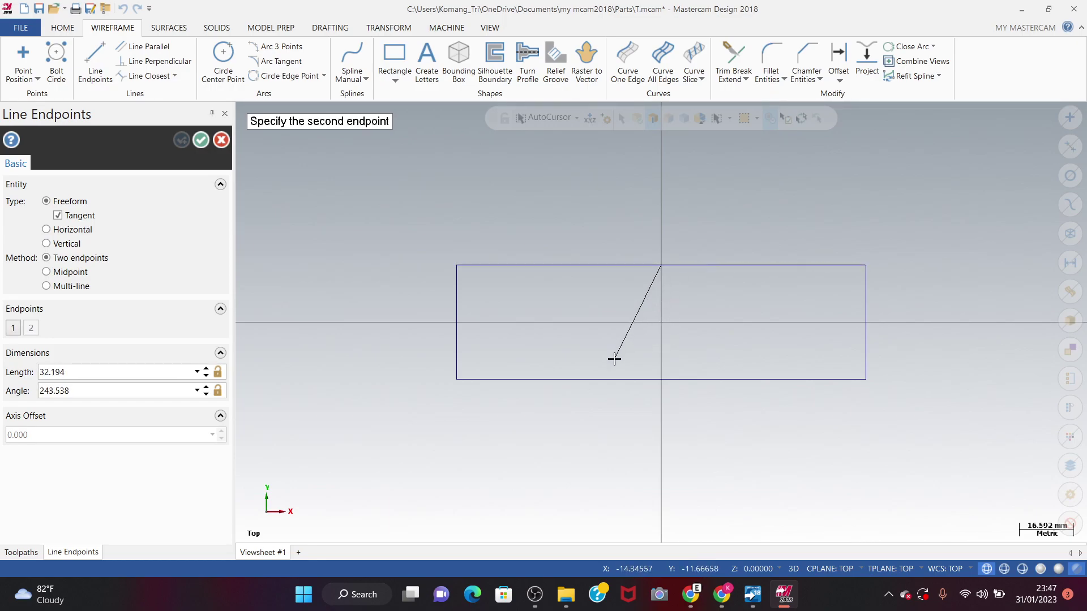
pyautogui.press('Escape')
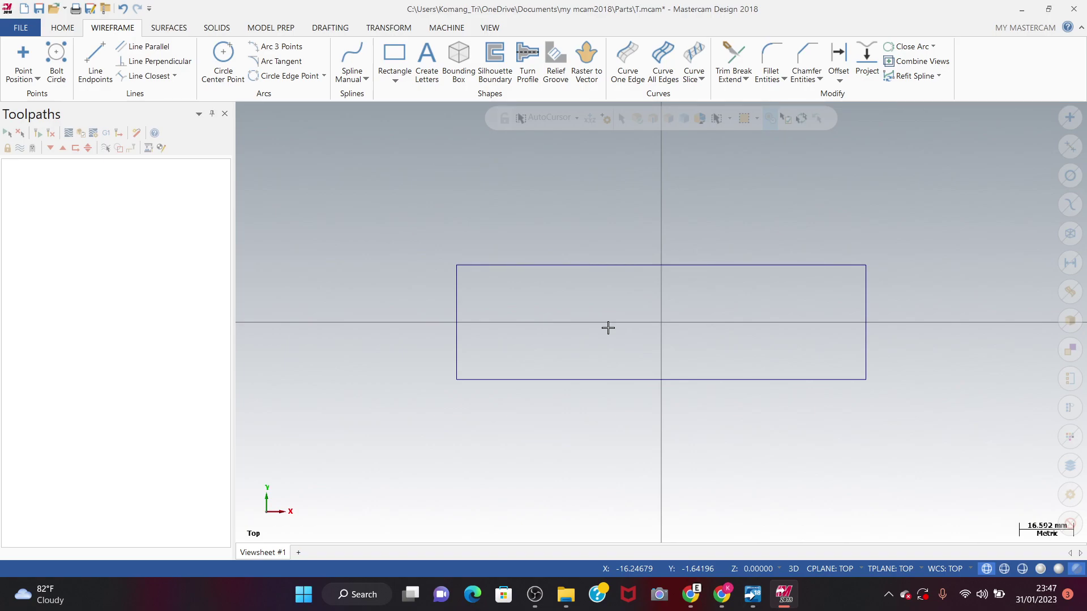
pyautogui.click(394, 55)
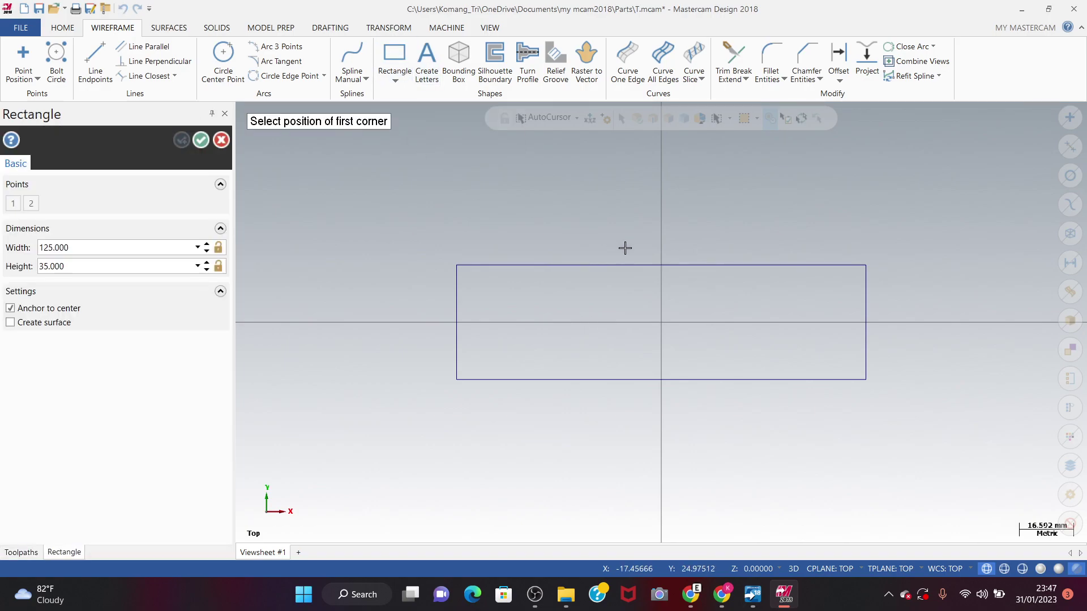
pyautogui.press('Escape')
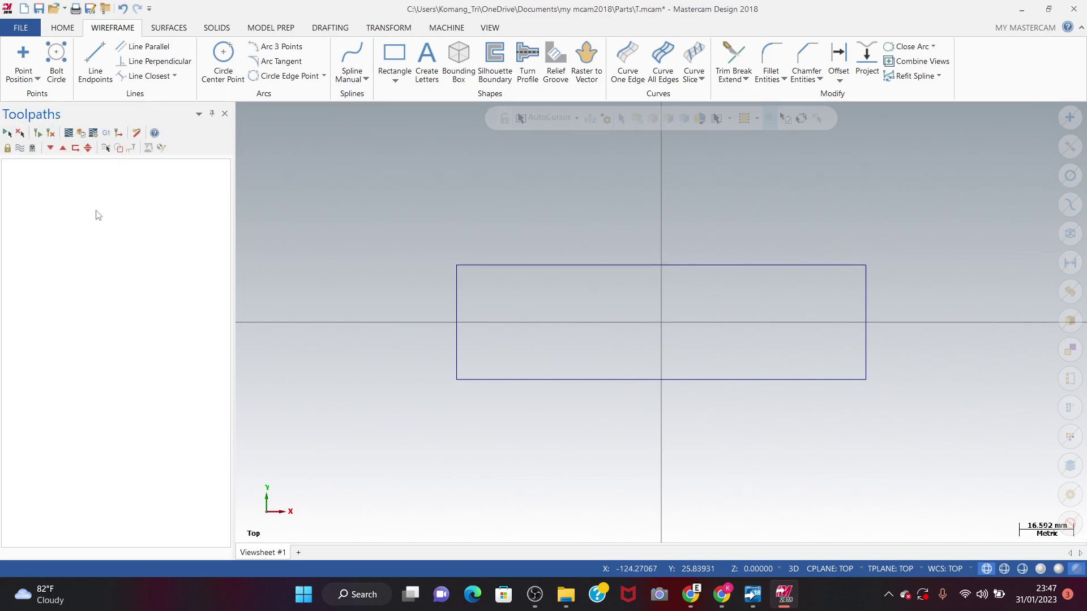
# Draw a corner-anchored rectangle about 19 by 36 mm, running down and left from the midpoint of the large rectangle's upper edge
pyautogui.click(395, 54)
pyautogui.click(12, 309)
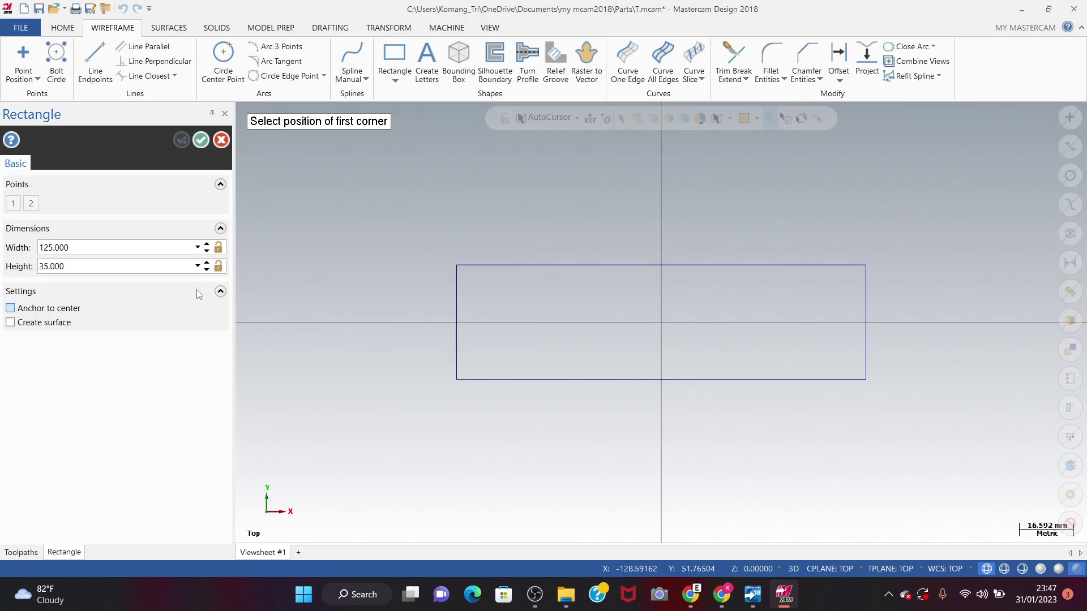
pyautogui.click(661, 265)
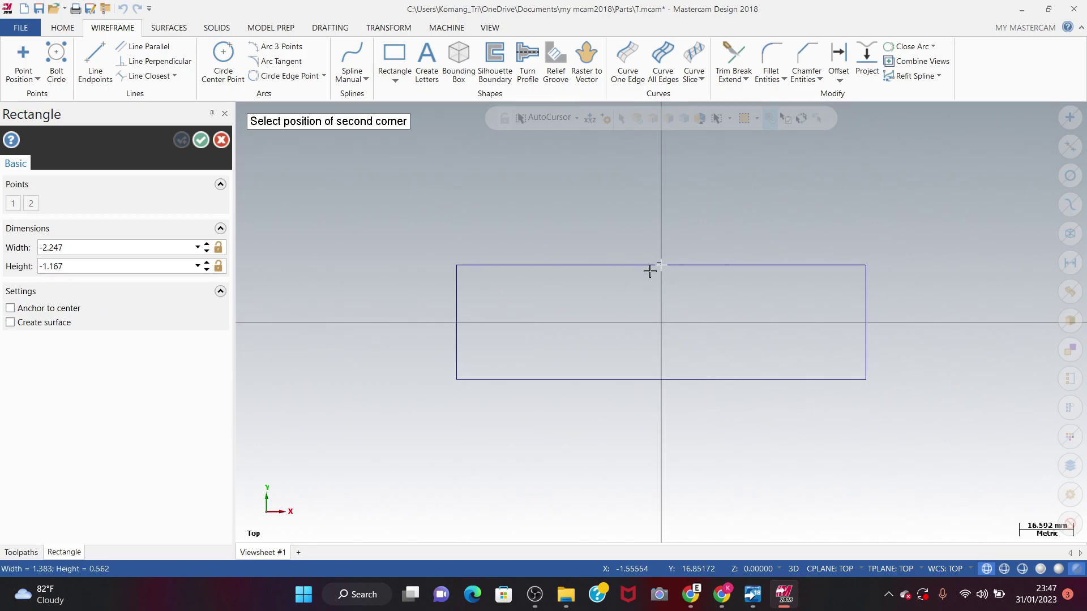
pyautogui.click(600, 380)
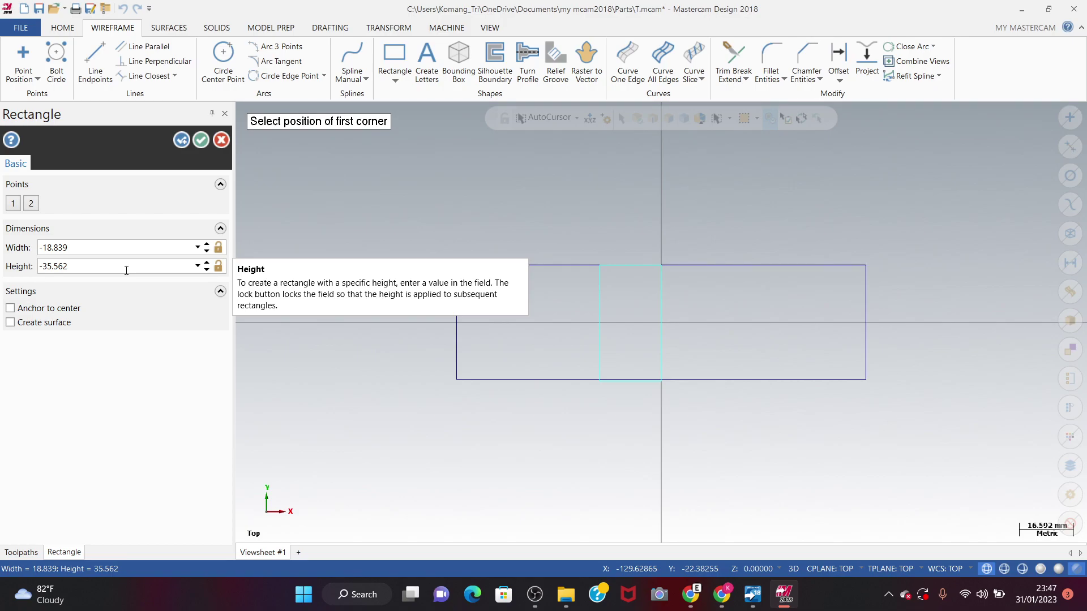
# Set the inner rectangle's width to -25 mm so it extends left from the midpoint
pyautogui.doubleClick(98, 245)
pyautogui.press('BackSpace')
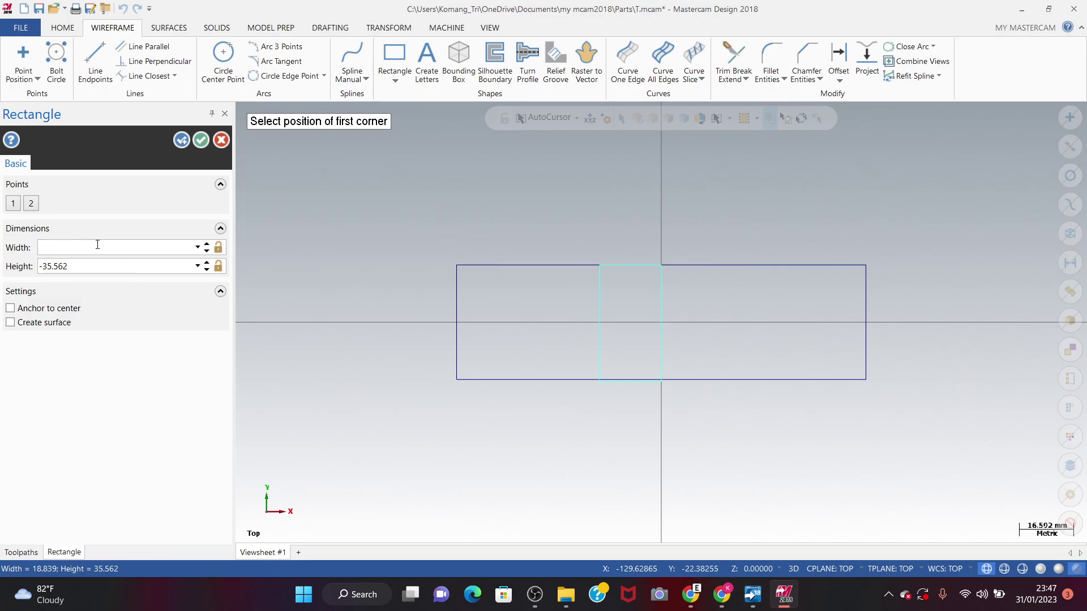
pyautogui.write('-25')
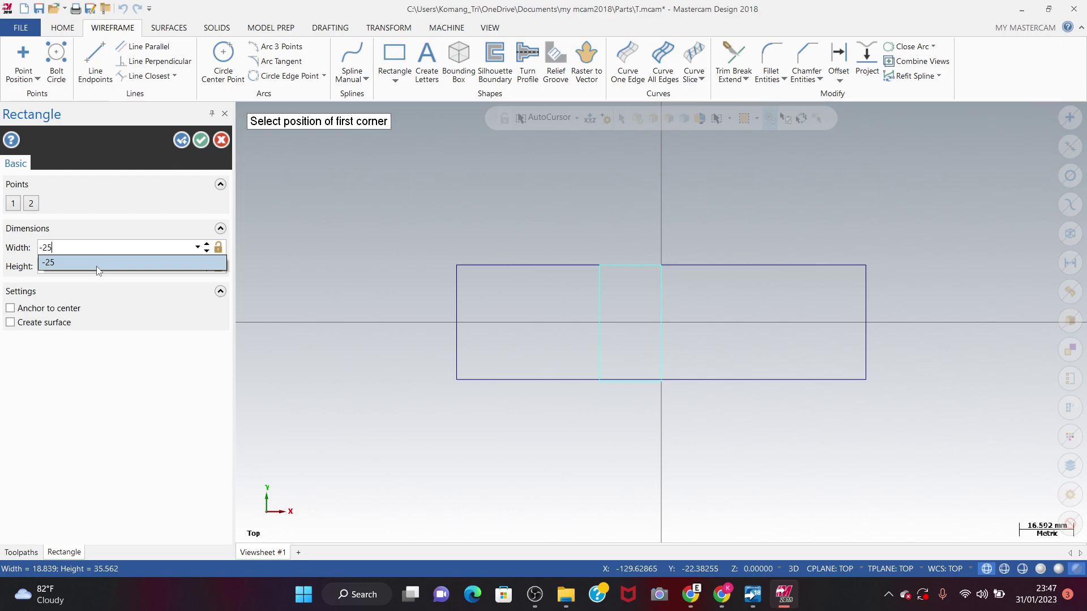
pyautogui.click(97, 269)
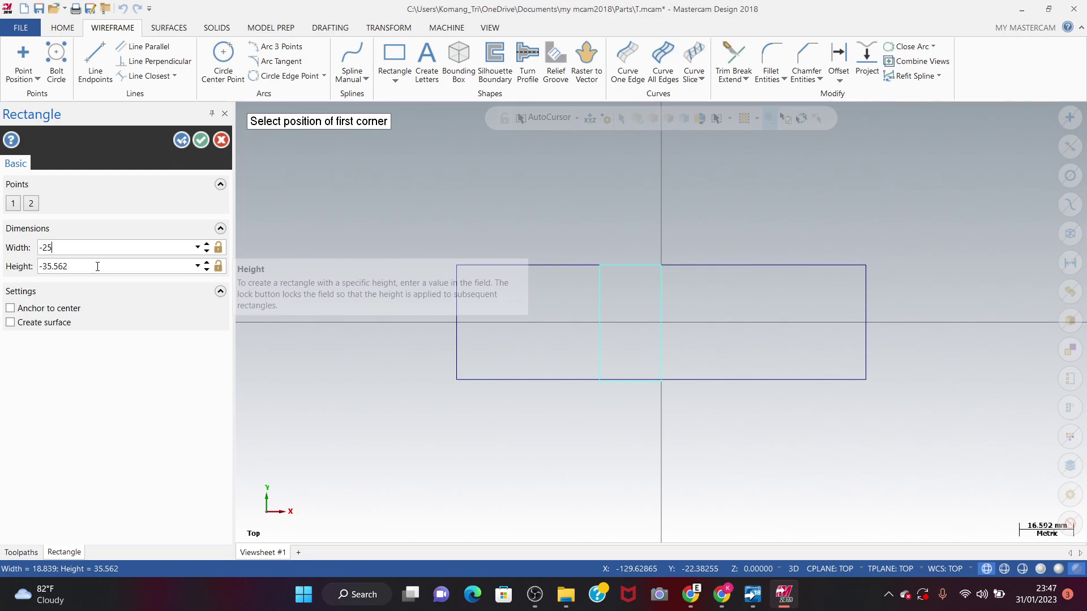
pyautogui.press('Tab')
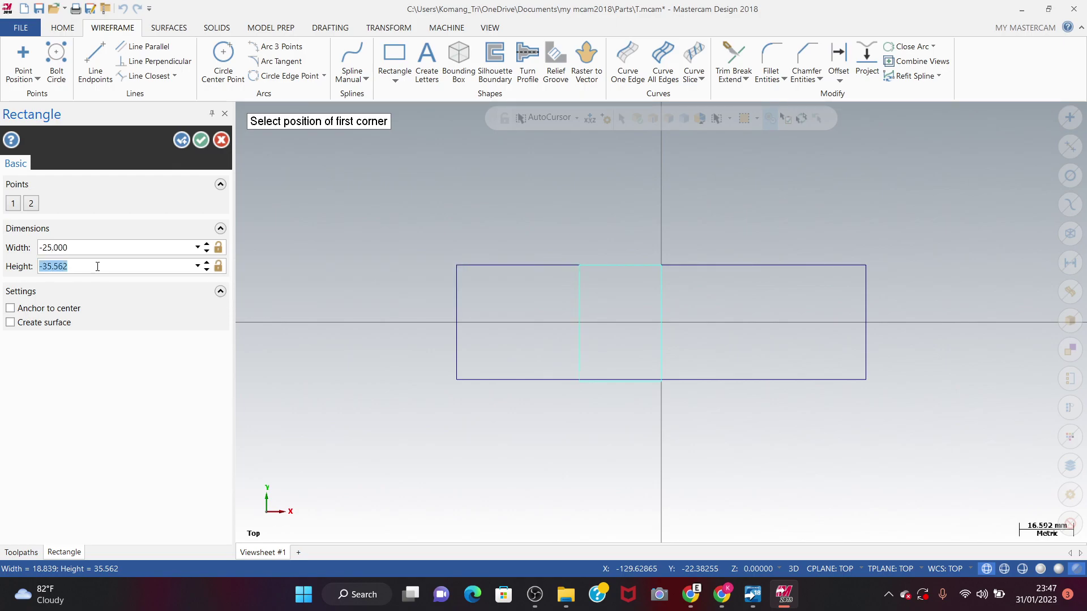
# Set the inner rectangle's height to -35 mm and finish the rectangle
pyautogui.click(97, 265)
pyautogui.press('BackSpace')
pyautogui.press('BackSpace')
pyautogui.press('BackSpace')
pyautogui.press('BackSpace')
pyautogui.press('BackSpace')
pyautogui.press('BackSpace')
pyautogui.hotkey('alt', 'Down')
pyautogui.write('35')
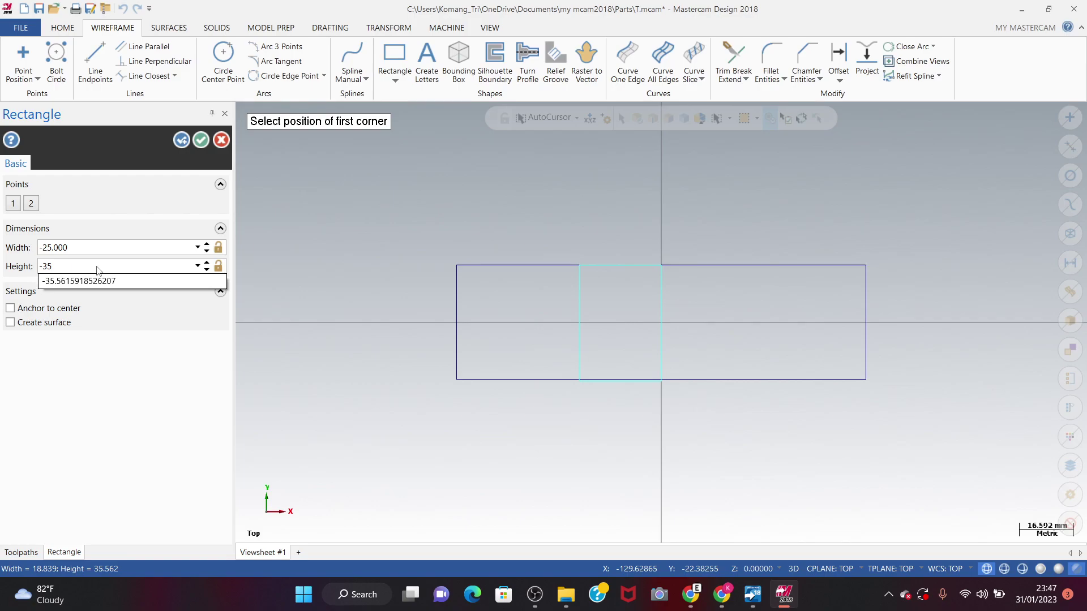
pyautogui.press('Return')
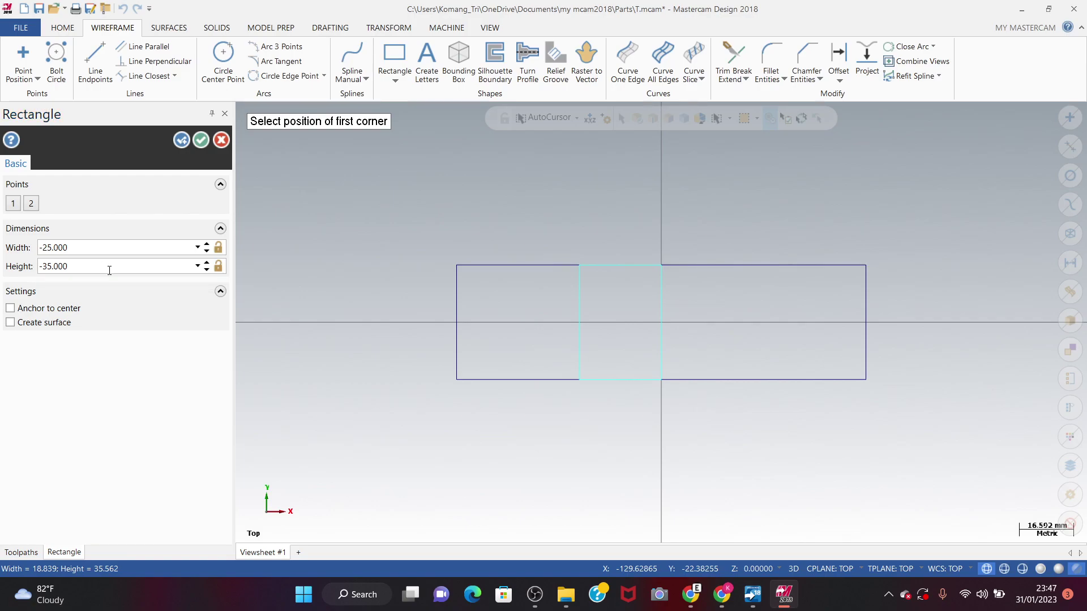
pyautogui.click(201, 140)
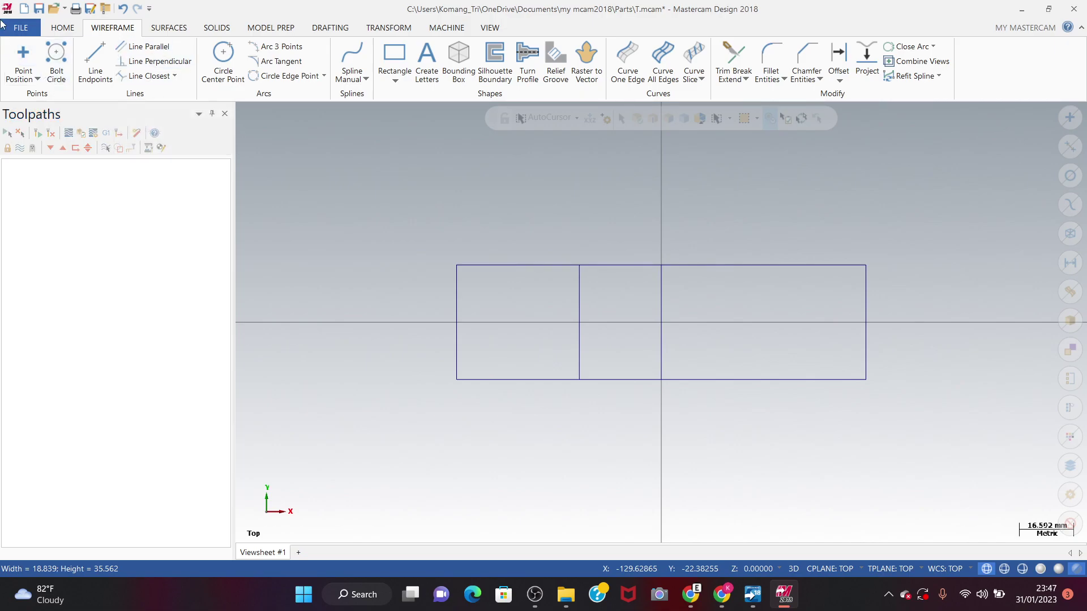
# Draw a horizontal 20 mm construction line inward from the midpoint of the large rectangle's left edge
pyautogui.click(95, 61)
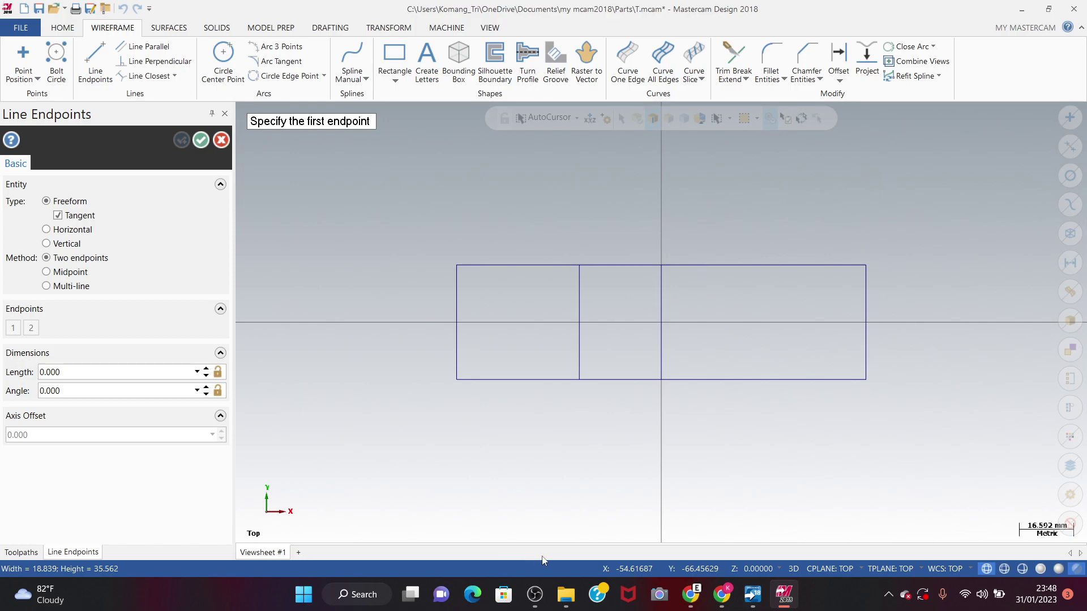
pyautogui.click(456, 323)
pyautogui.click(488, 322)
pyautogui.click(86, 370)
pyautogui.write('20')
pyautogui.press('Return')
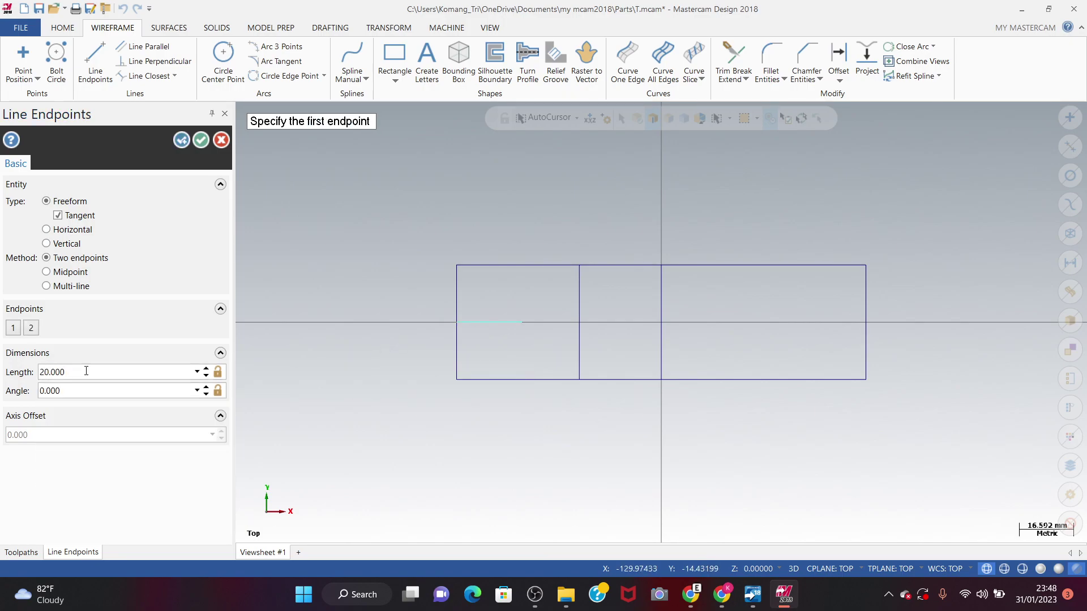
pyautogui.click(202, 140)
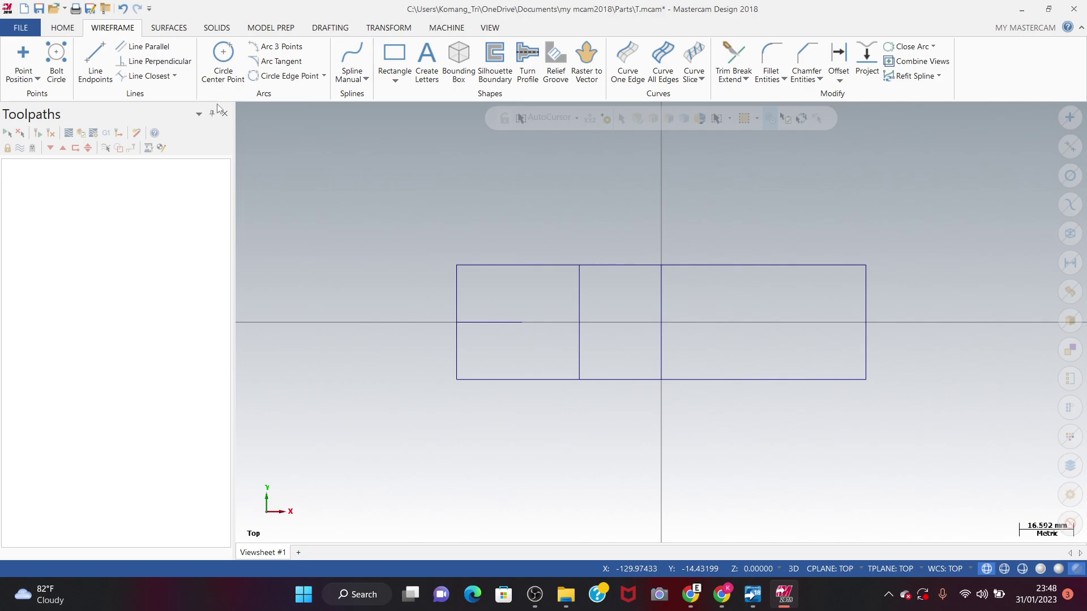
# Draw a circle with a 15 mm diameter centered on the inner end of the 20 mm line
pyautogui.click(223, 59)
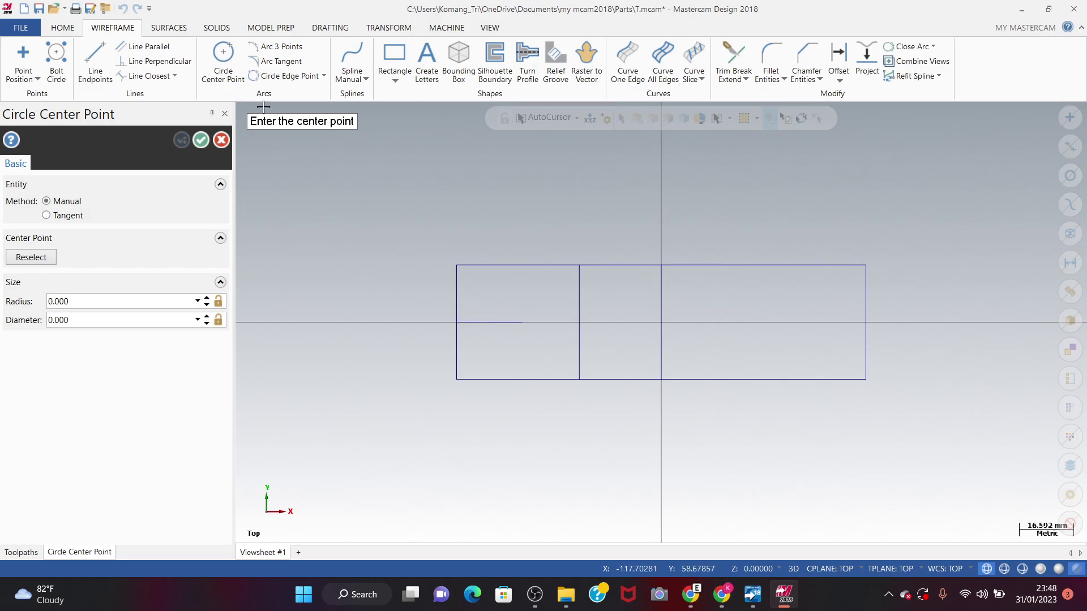
pyautogui.click(521, 323)
pyautogui.click(534, 335)
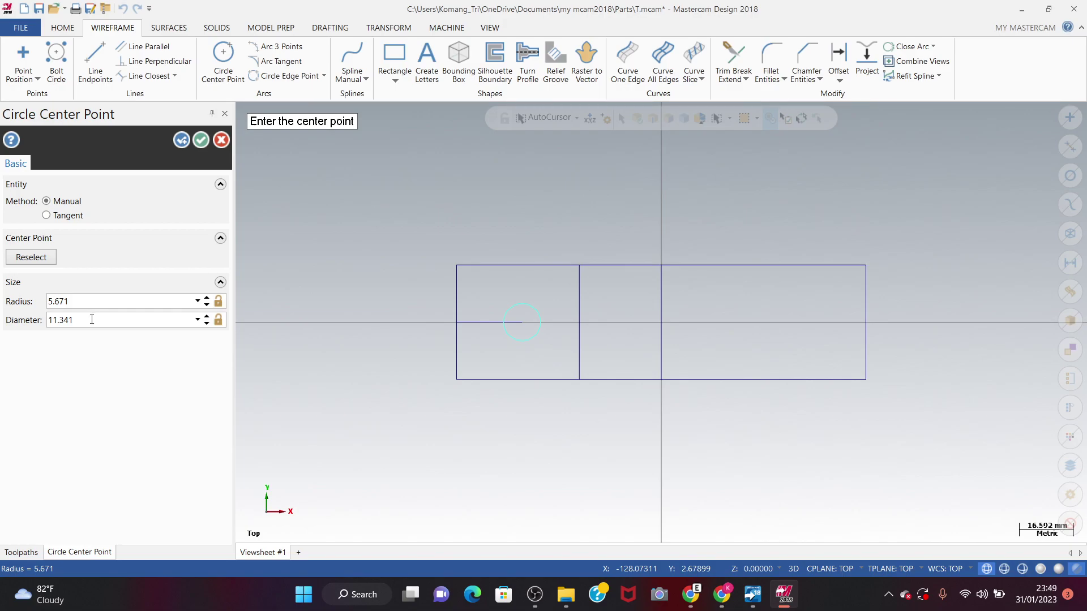
pyautogui.click(94, 319)
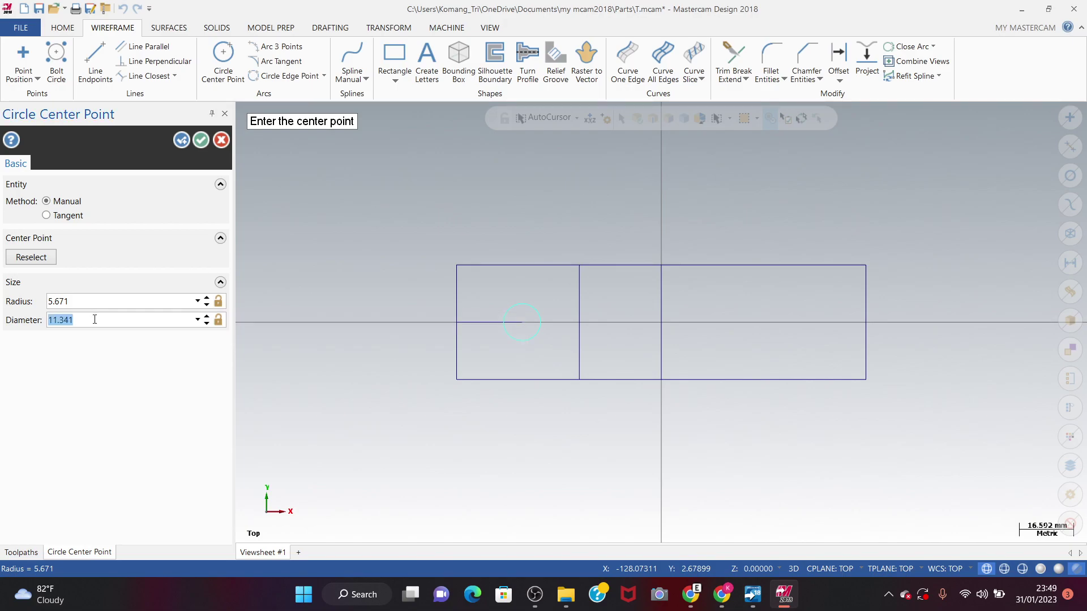
pyautogui.press('BackSpace')
pyautogui.write('15')
pyautogui.press('Return')
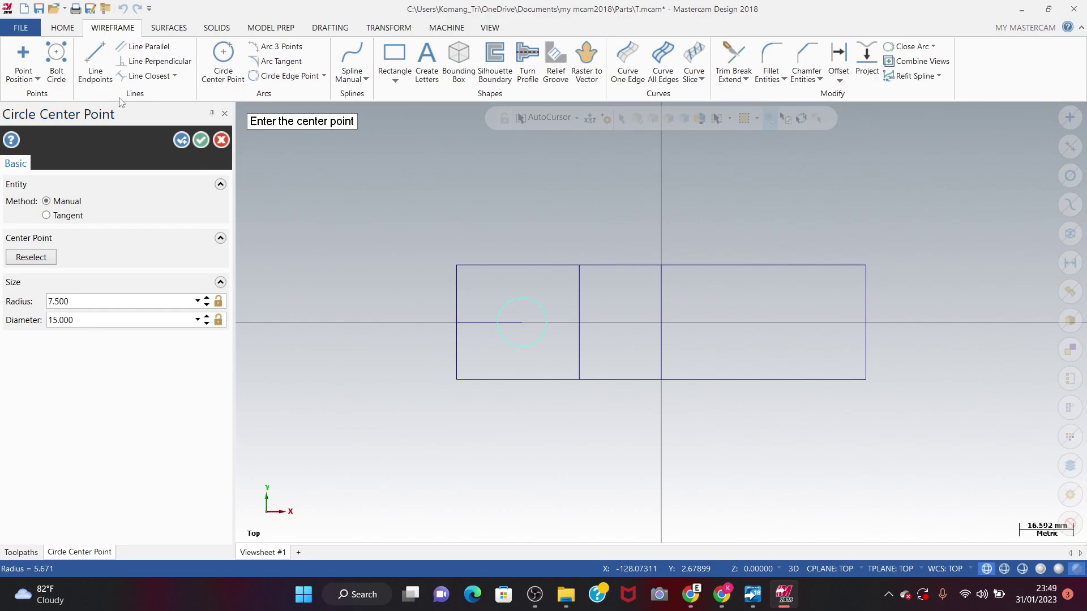
pyautogui.click(201, 141)
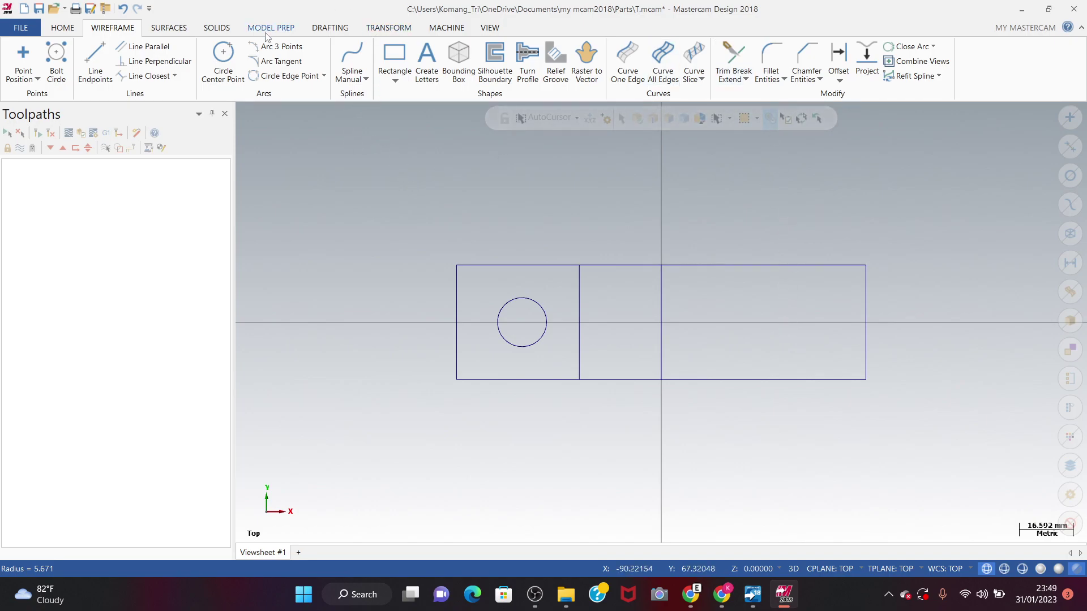
# Start a Rectangular Array of the circle and set the Direction 2 instances to 1
pyautogui.click(374, 27)
pyautogui.click(330, 61)
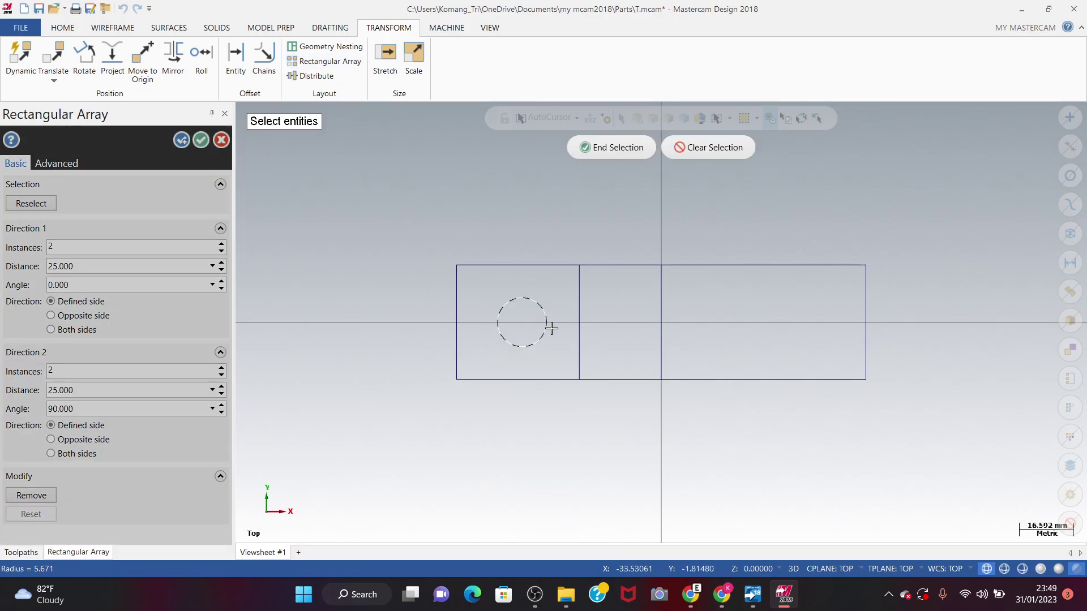
pyautogui.click(518, 298)
pyautogui.press('Return')
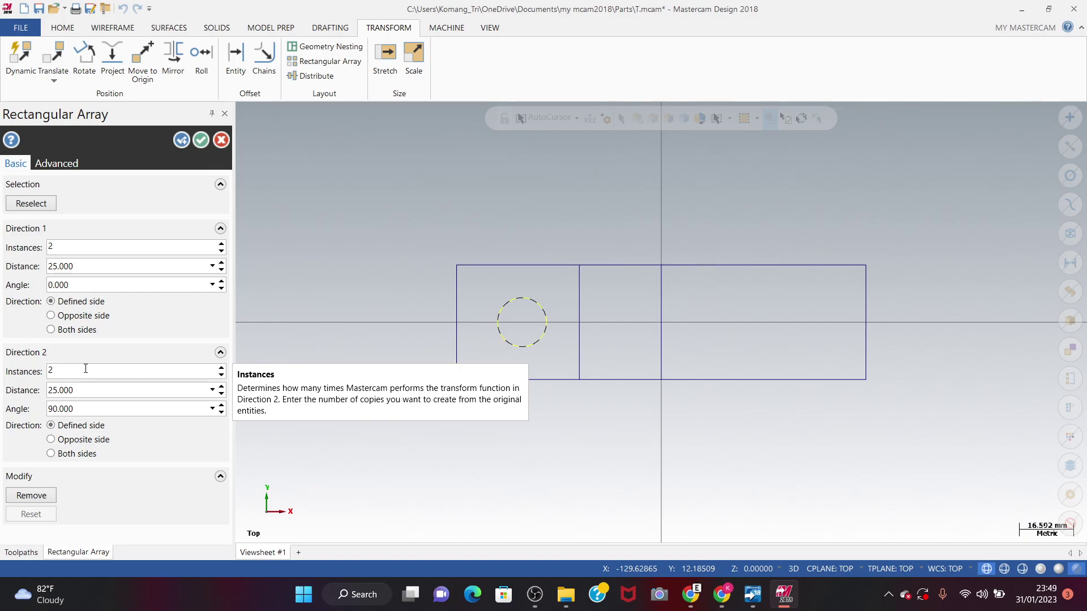
pyautogui.doubleClick(72, 371)
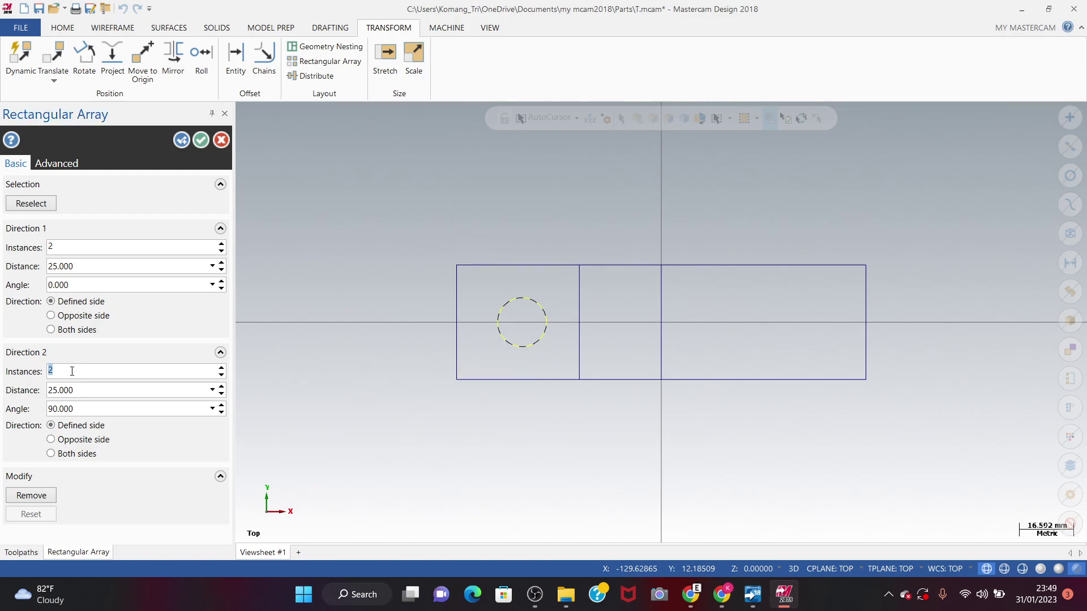
pyautogui.press('BackSpace')
pyautogui.write('1')
# Set the circle array's Direction 1 distance to 5 mm and finish the array
pyautogui.doubleClick(103, 245)
pyautogui.doubleClick(77, 265)
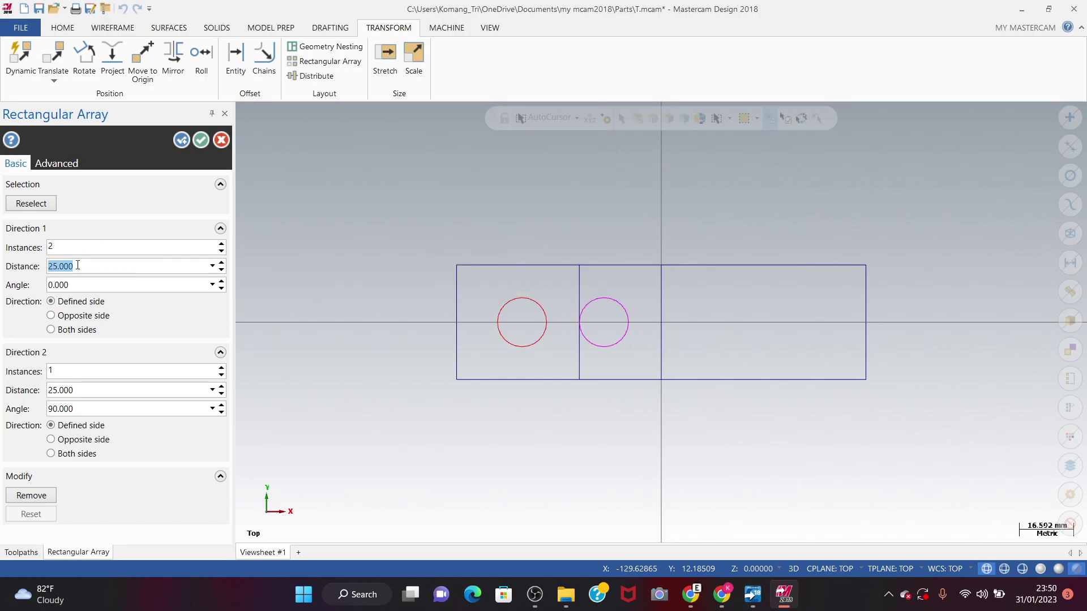
pyautogui.press('BackSpace')
pyautogui.write('0,5')
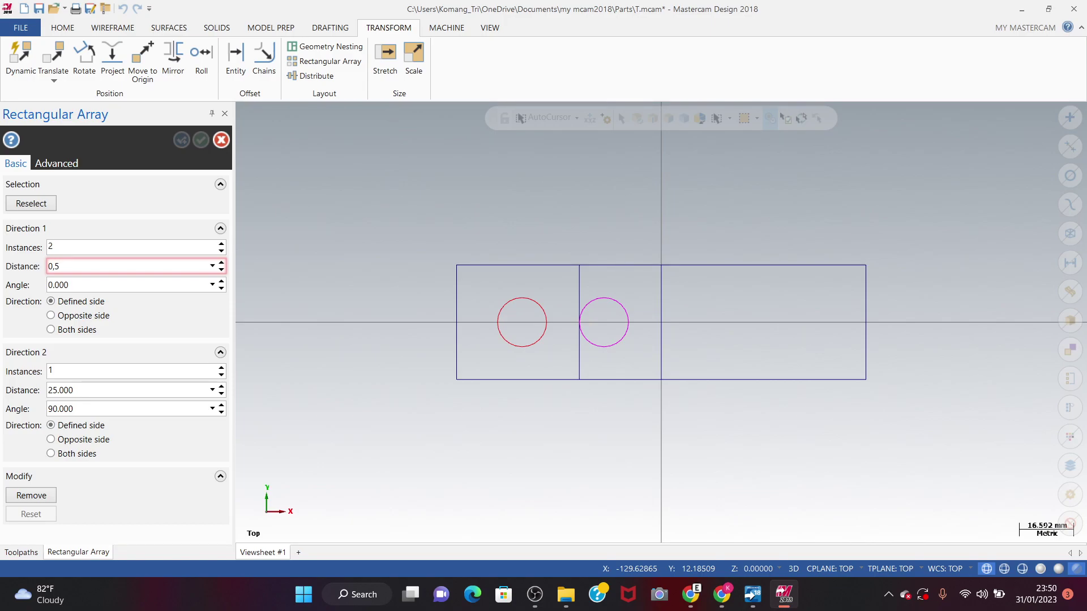
pyautogui.press('BackSpace')
pyautogui.press('BackSpace')
pyautogui.press('BackSpace')
pyautogui.write('05')
pyautogui.press('Return')
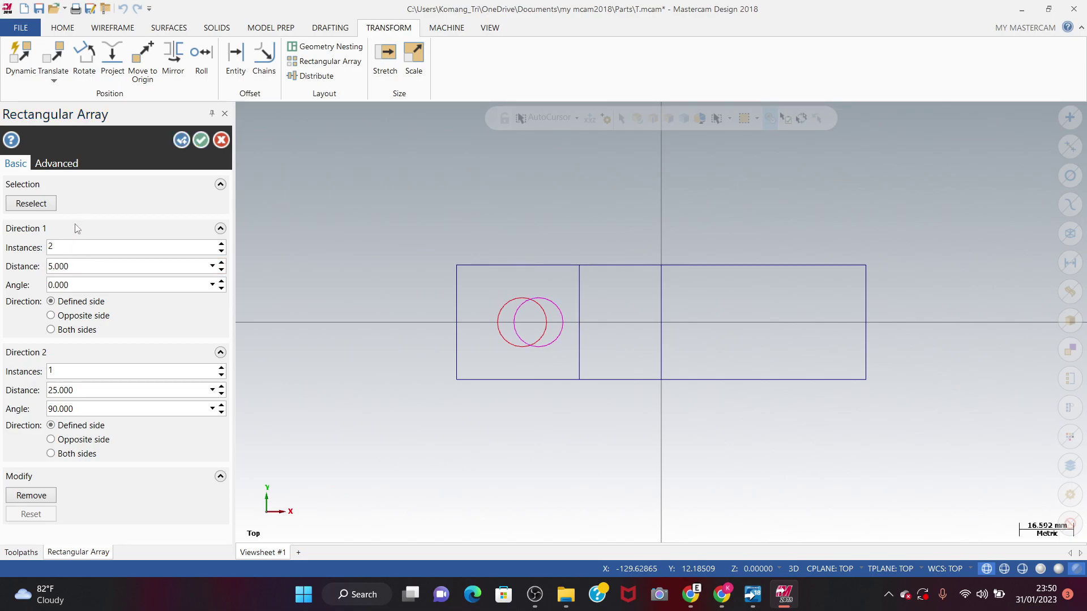
pyautogui.click(201, 141)
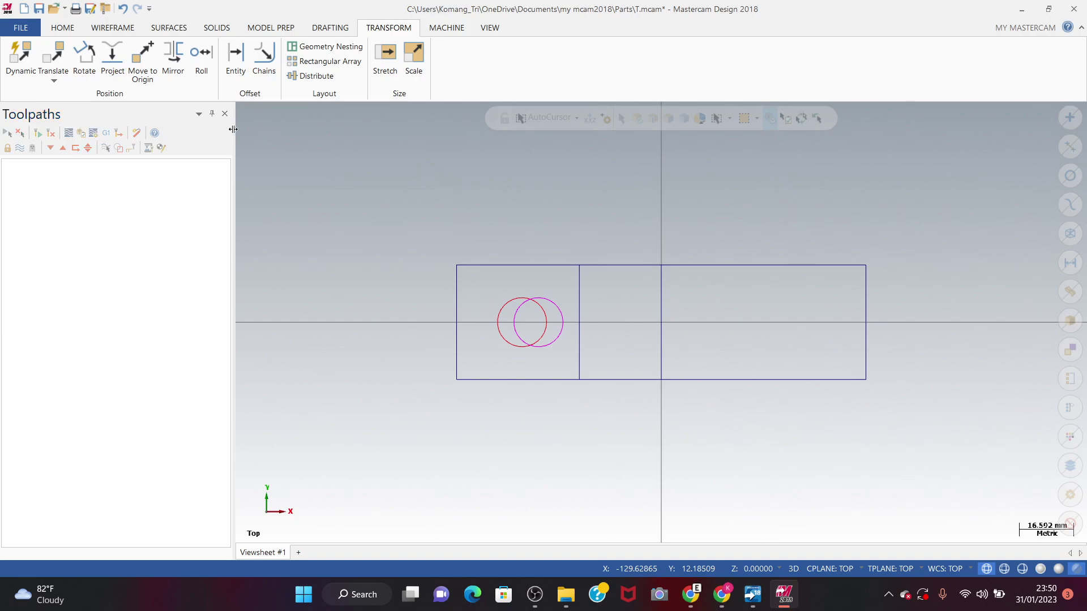
# Undo the array that placed the overlapping copy of the circle
pyautogui.click(321, 48)
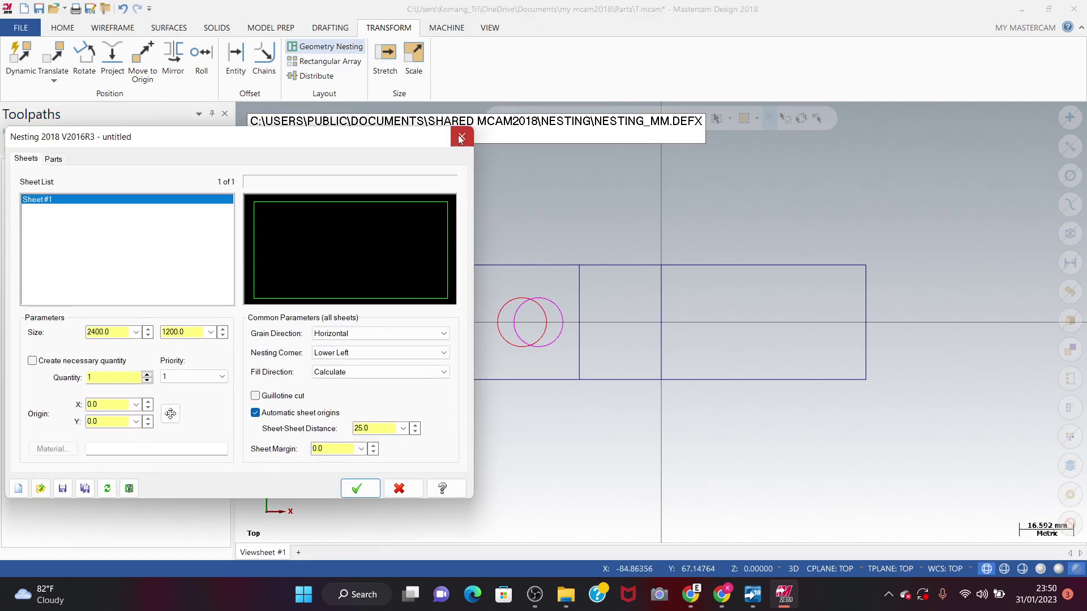
pyautogui.click(461, 137)
pyautogui.click(351, 62)
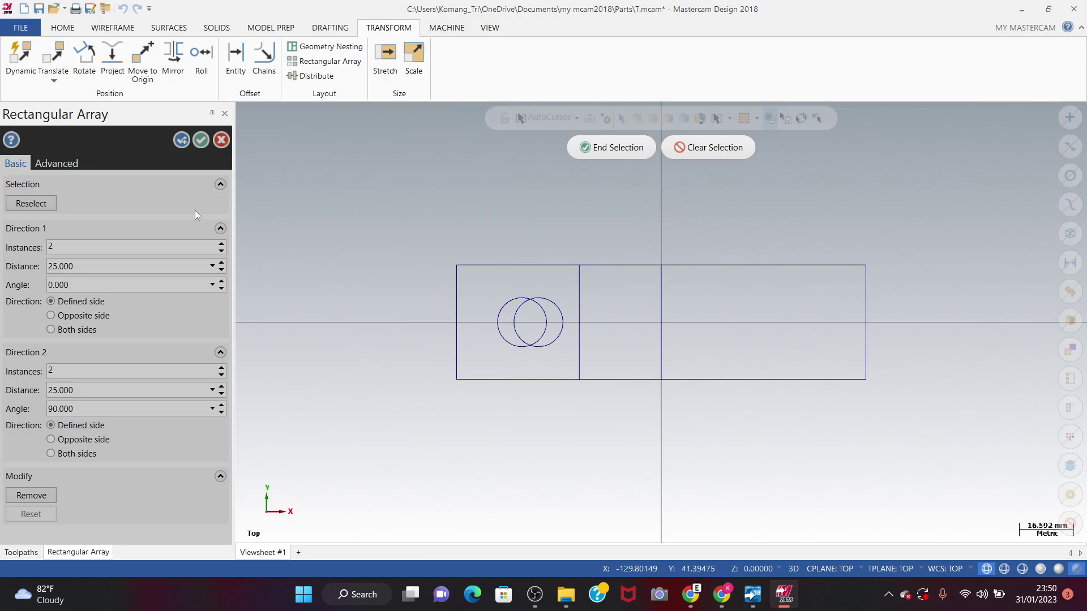
pyautogui.click(522, 307)
pyautogui.press('Return')
pyautogui.press('Escape')
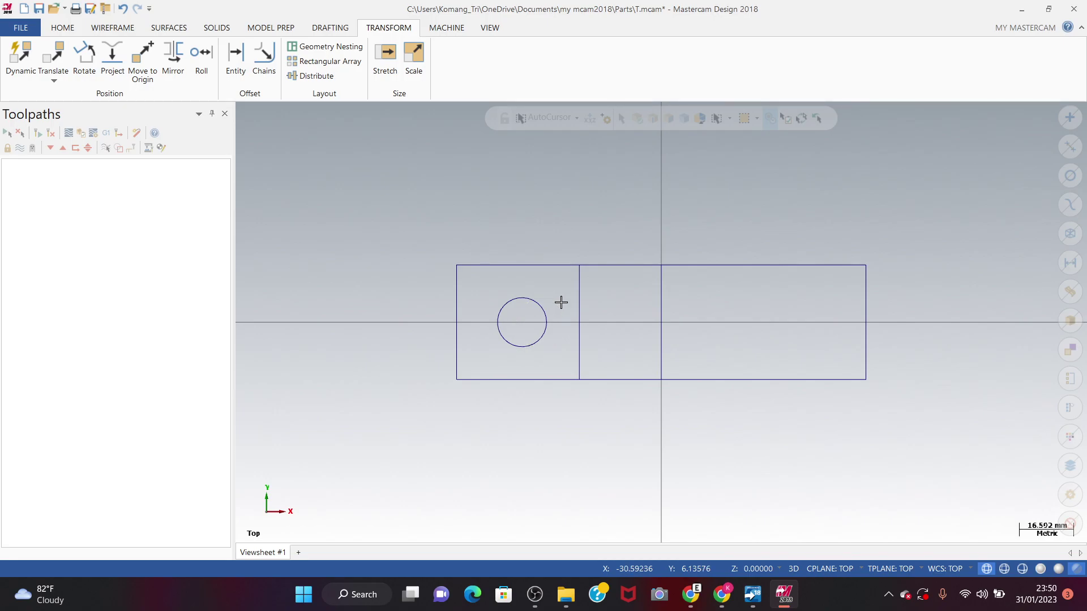
pyautogui.click(328, 60)
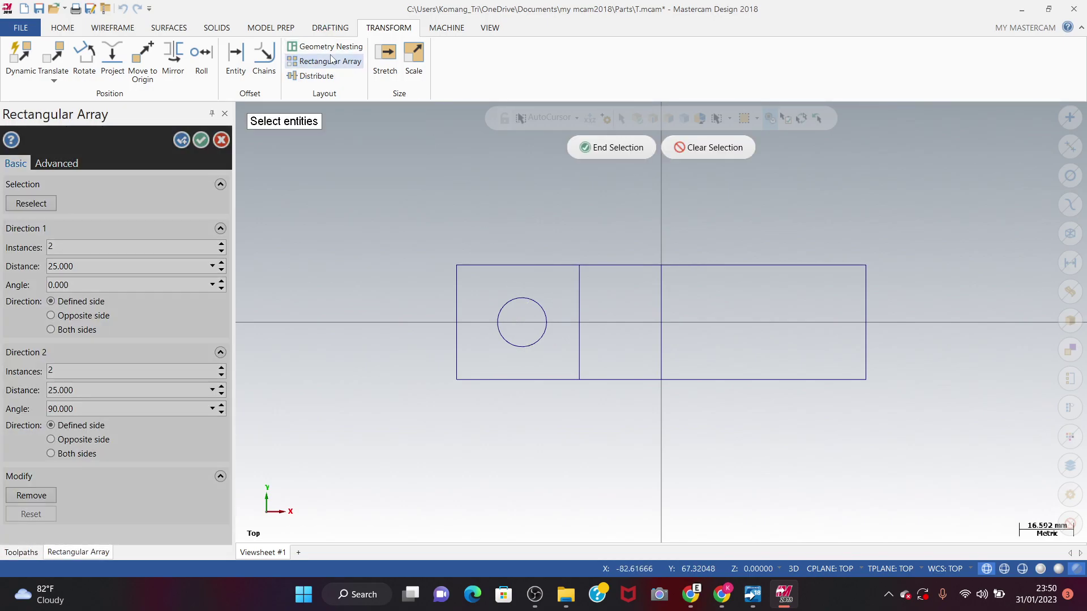
pyautogui.click(524, 297)
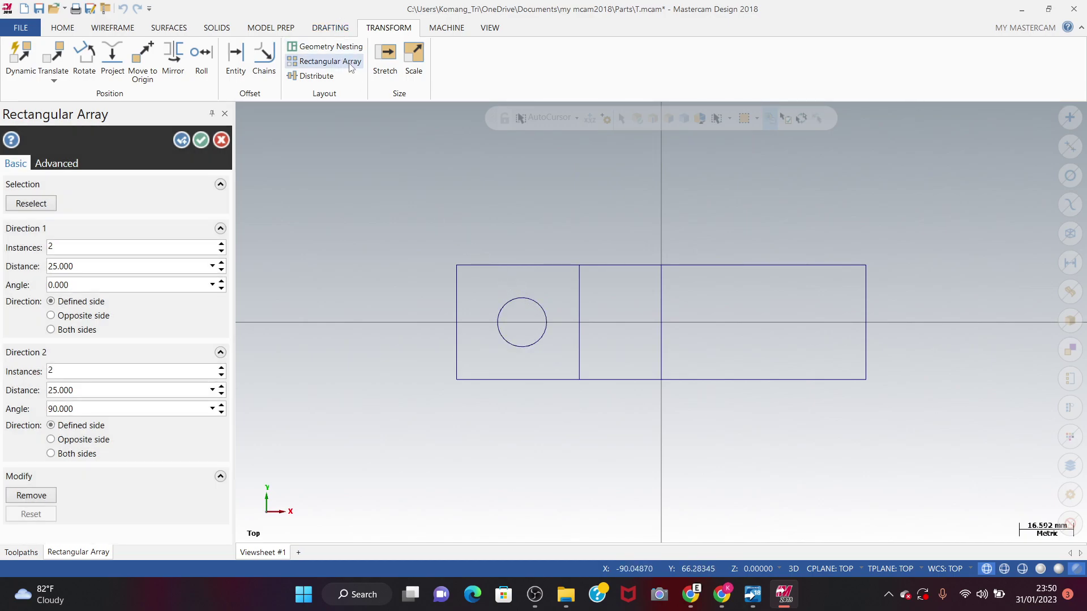
pyautogui.press('Escape')
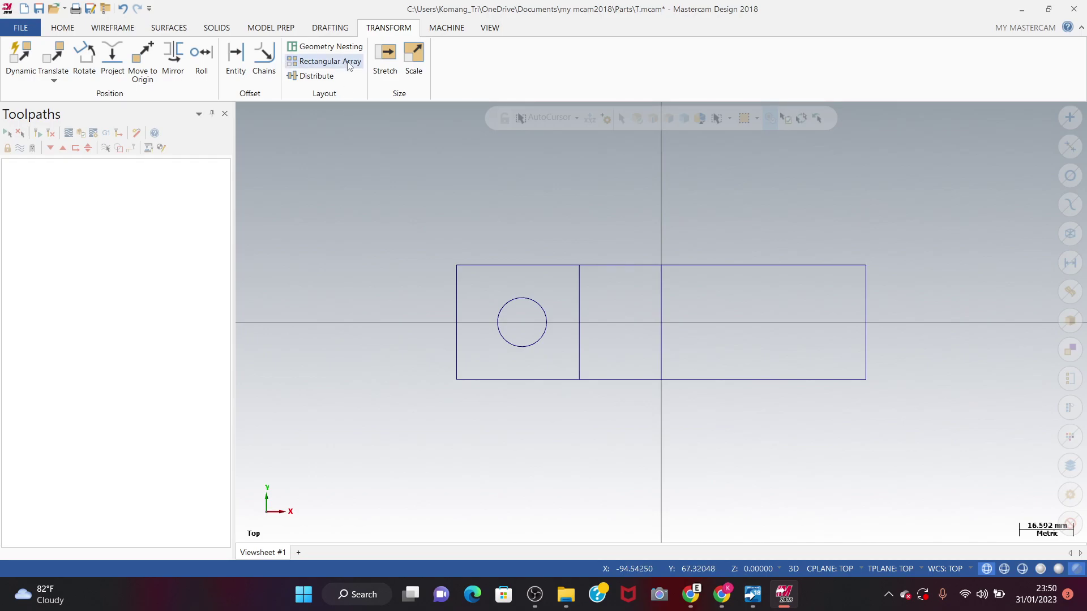
# Start a new Rectangular Array of the 15 mm circle with 1 instance in Direction 2
pyautogui.click(348, 62)
pyautogui.click(512, 300)
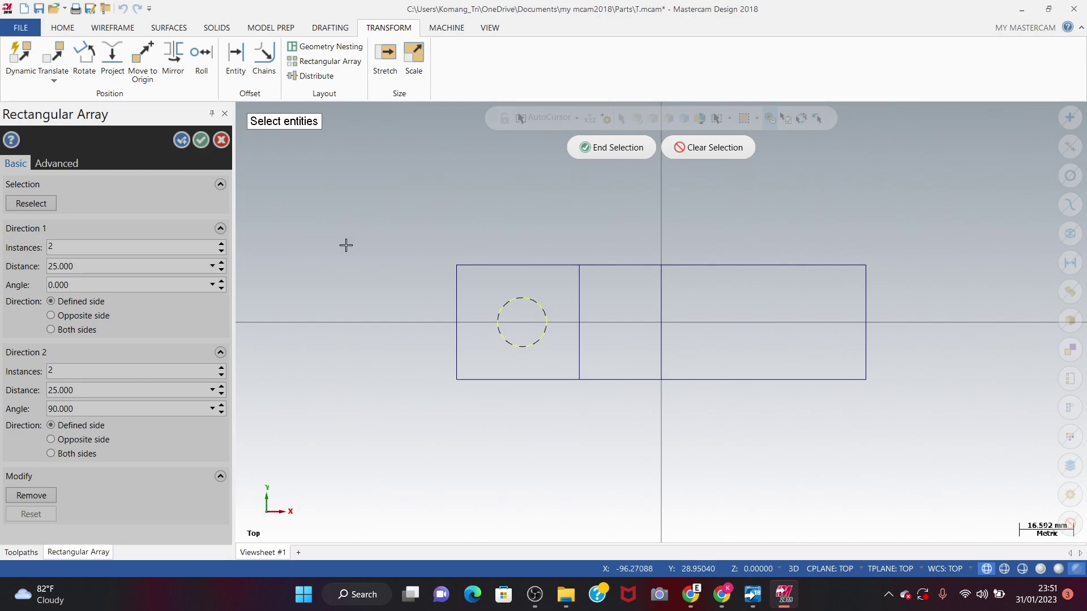
pyautogui.press('Return')
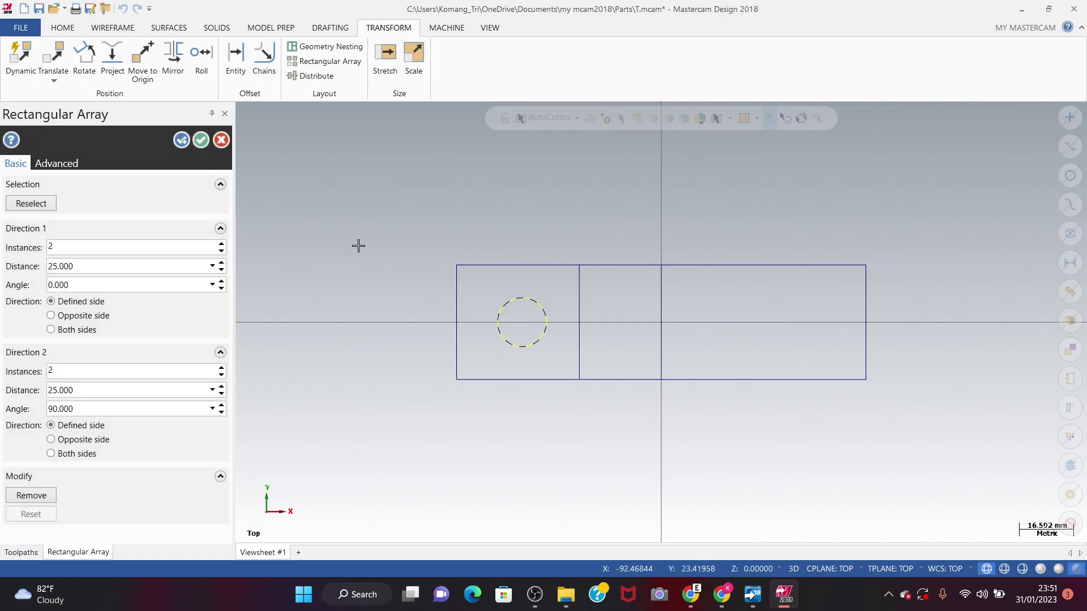
pyautogui.click(89, 374)
pyautogui.press('BackSpace')
pyautogui.write('1')
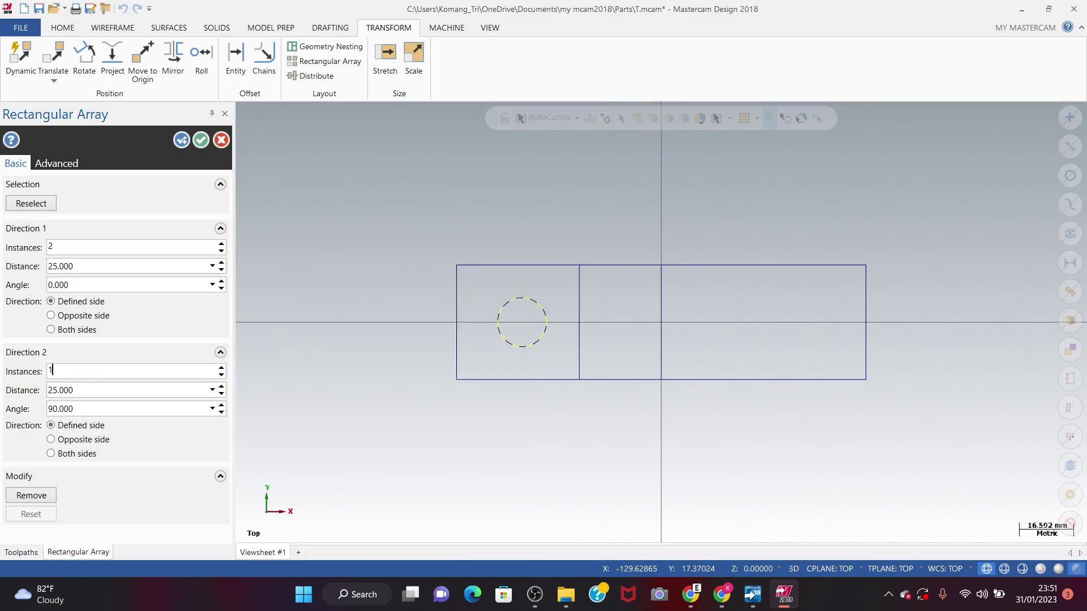
# Set the array's Direction 1 distance to 85 mm and finish the array
pyautogui.click(104, 245)
pyautogui.click(95, 269)
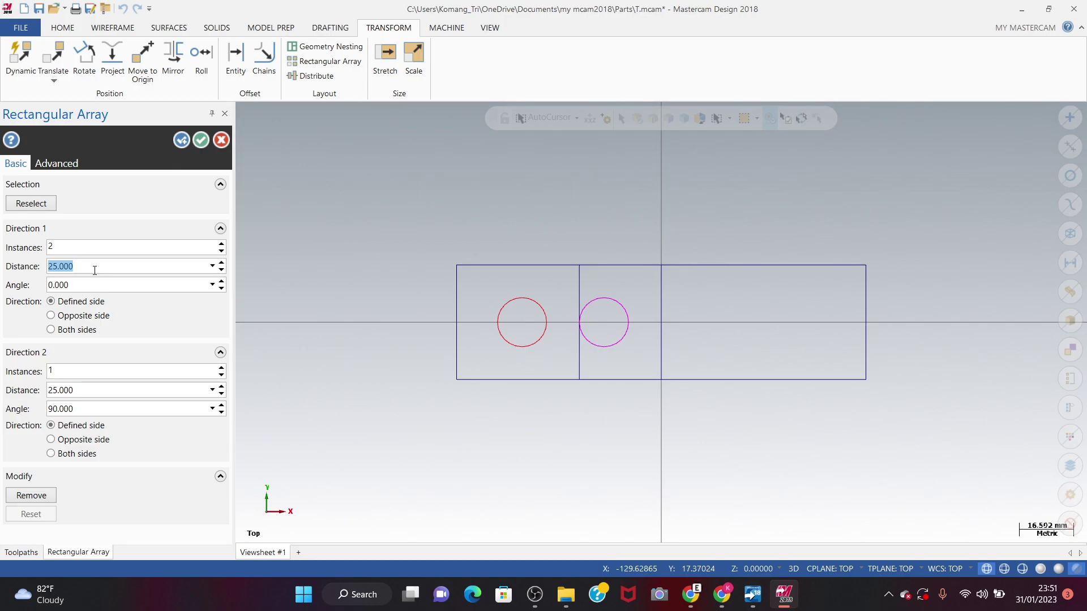
pyautogui.press('BackSpace')
pyautogui.write('85')
pyautogui.press('Return')
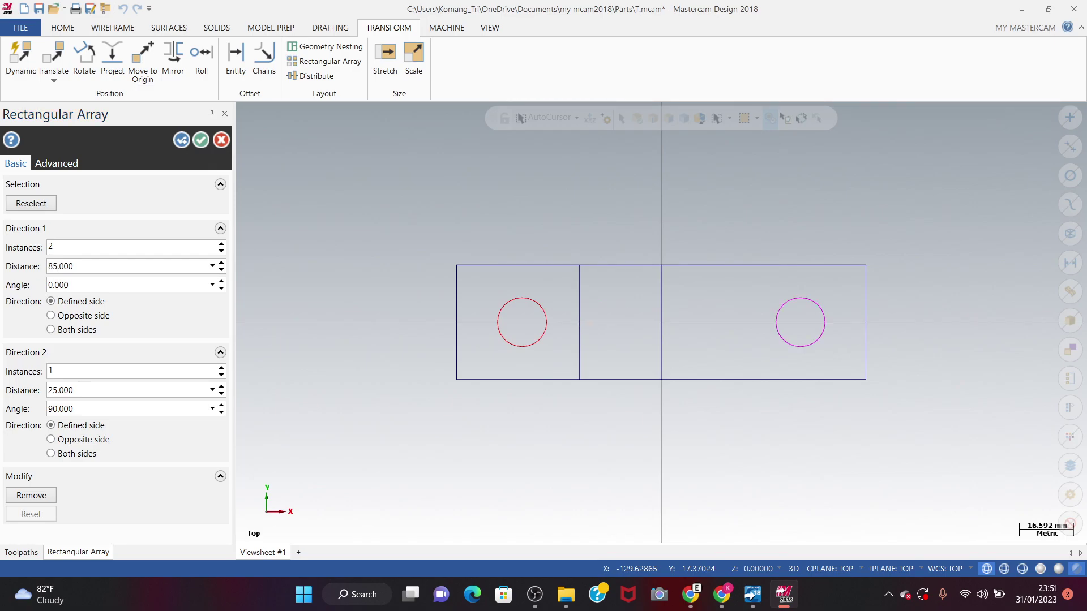
pyautogui.click(201, 140)
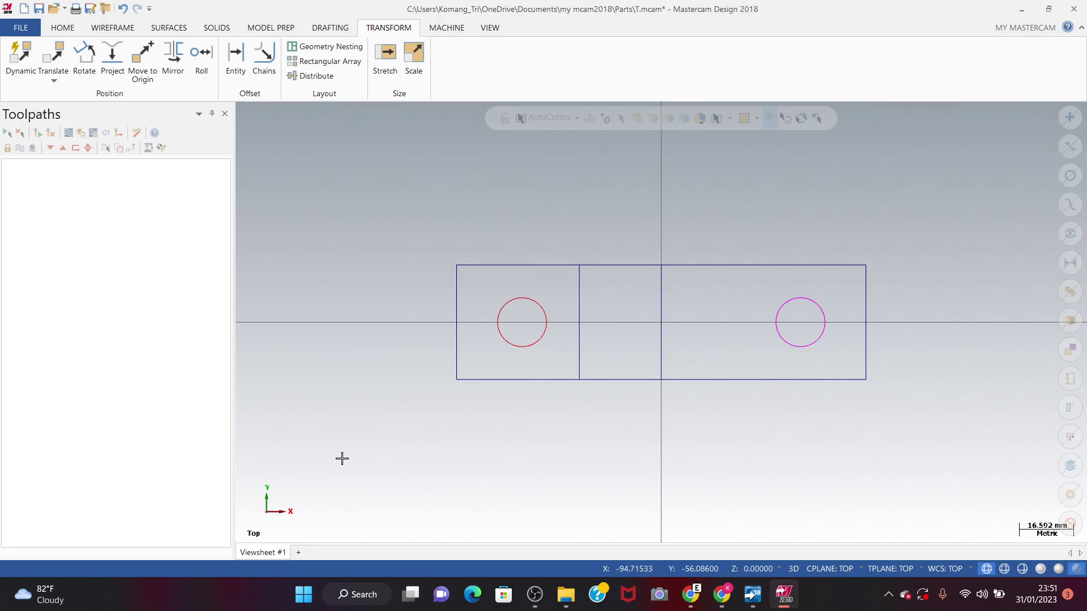
# Start a solid Extrude with the outline of the large rectangle as its chain
pyautogui.rightClick(394, 275)
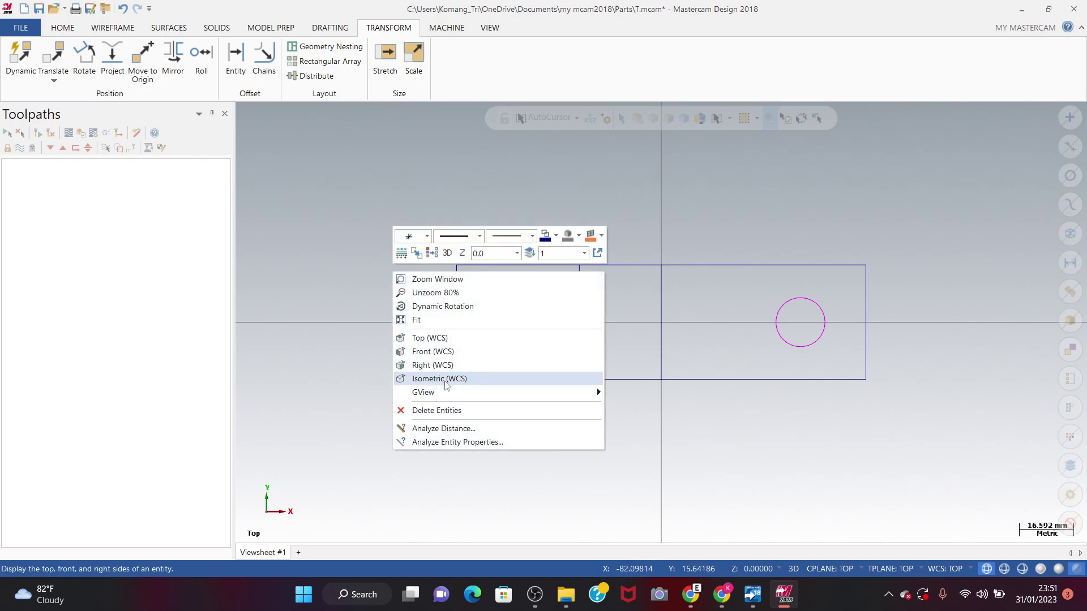
pyautogui.click(441, 379)
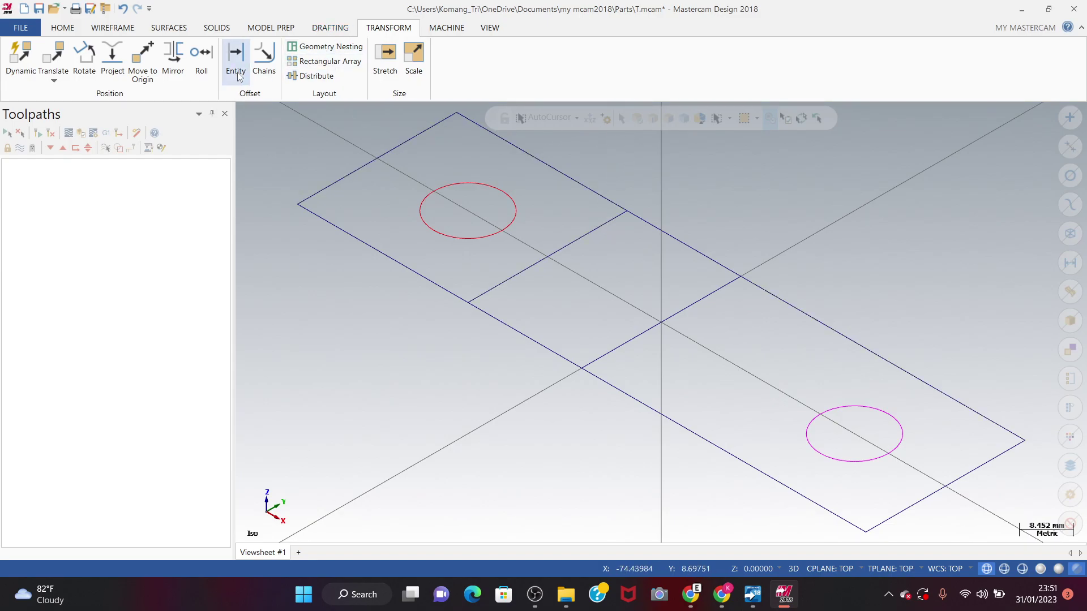
pyautogui.click(229, 30)
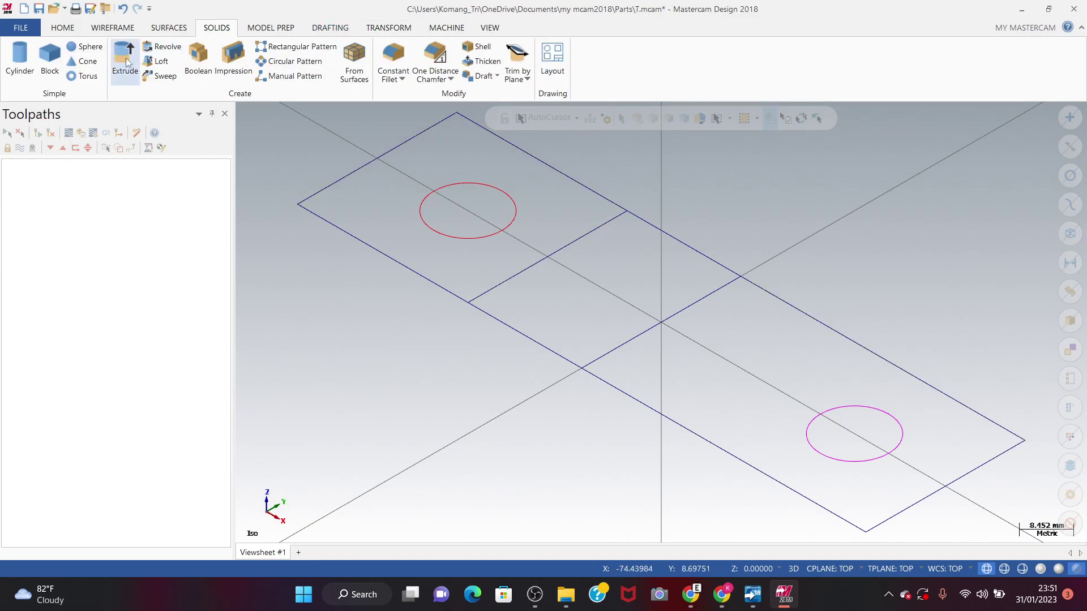
pyautogui.scroll(-2, 489, 258)
pyautogui.scroll(-2, 488, 259)
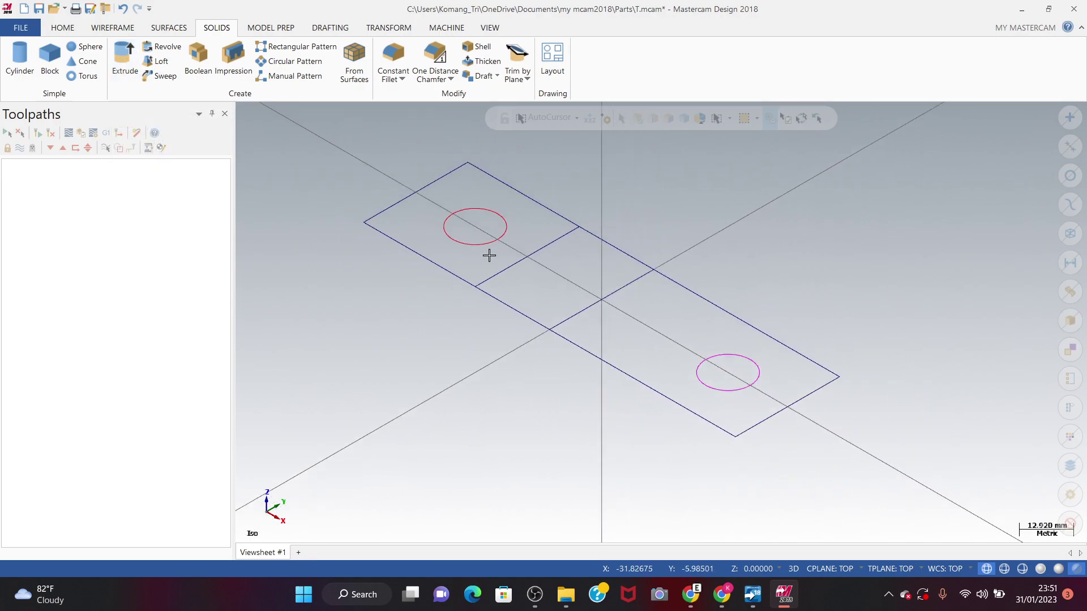
pyautogui.click(131, 71)
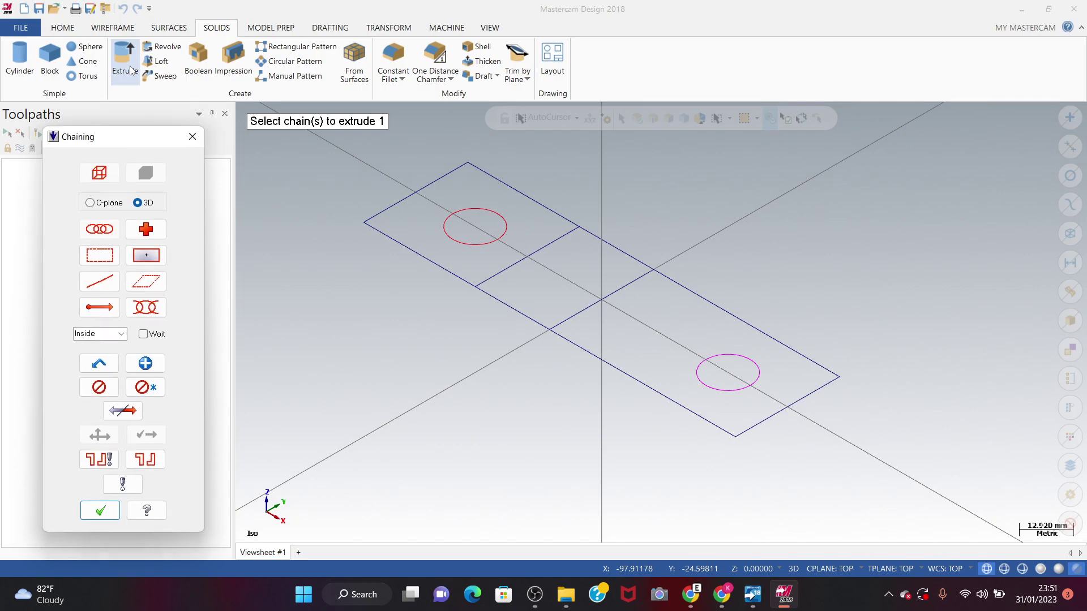
pyautogui.click(454, 222)
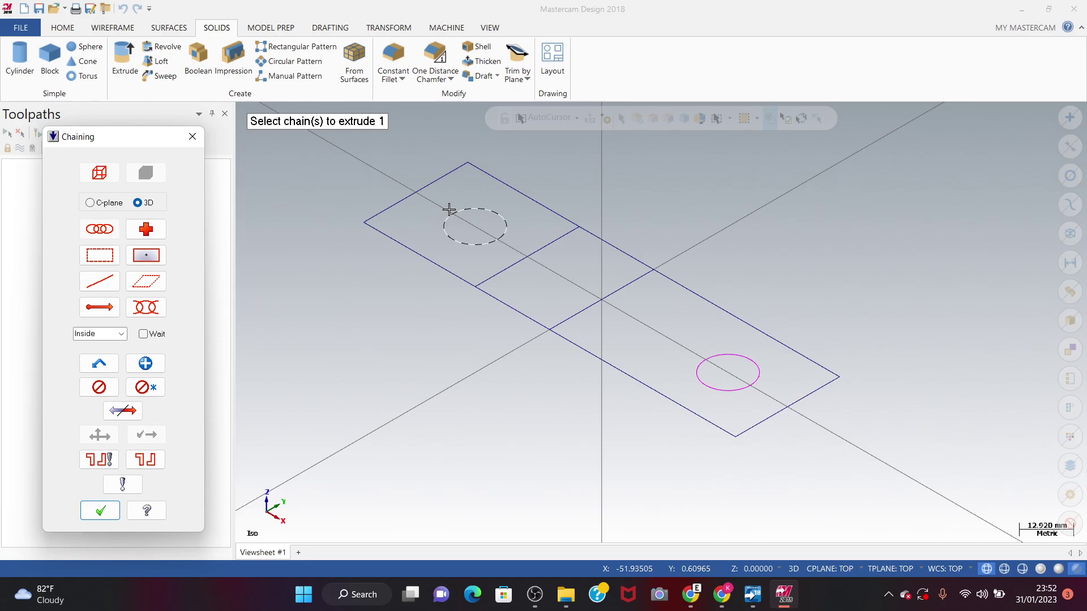
pyautogui.click(449, 209)
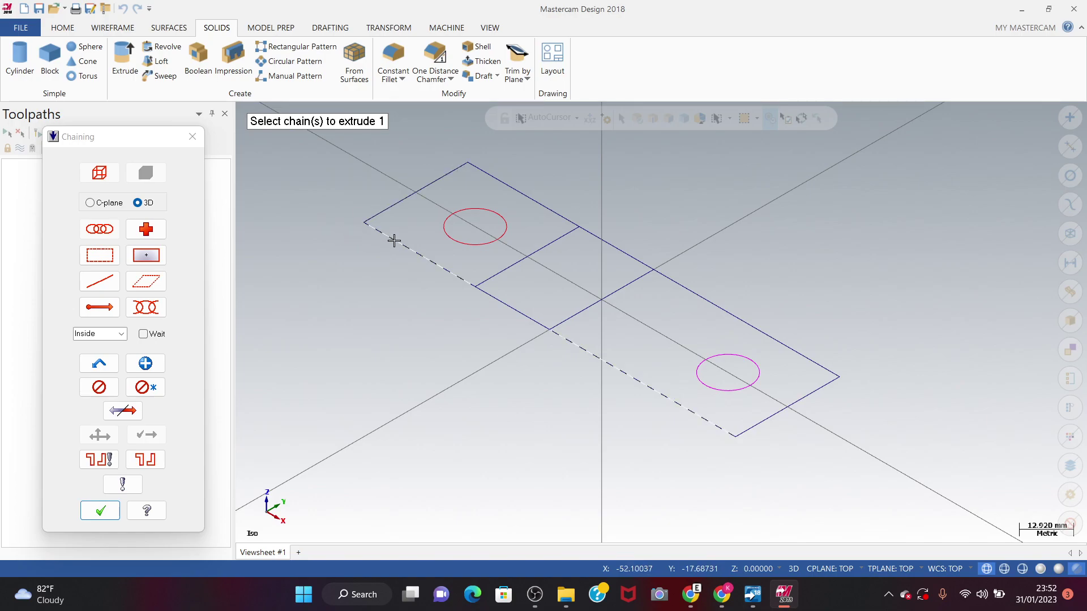
pyautogui.click(428, 260)
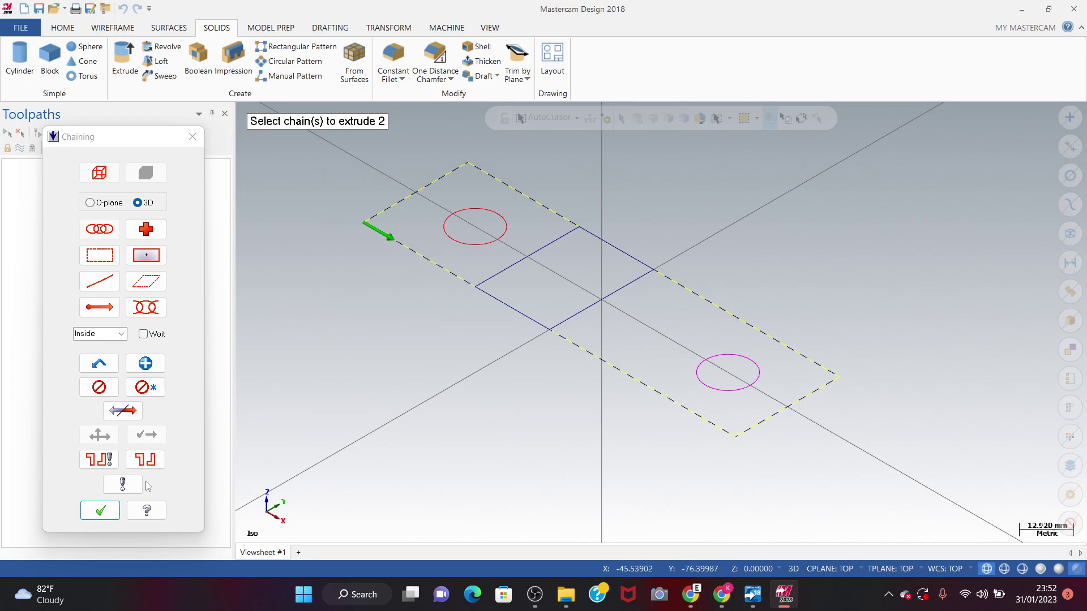
pyautogui.click(112, 513)
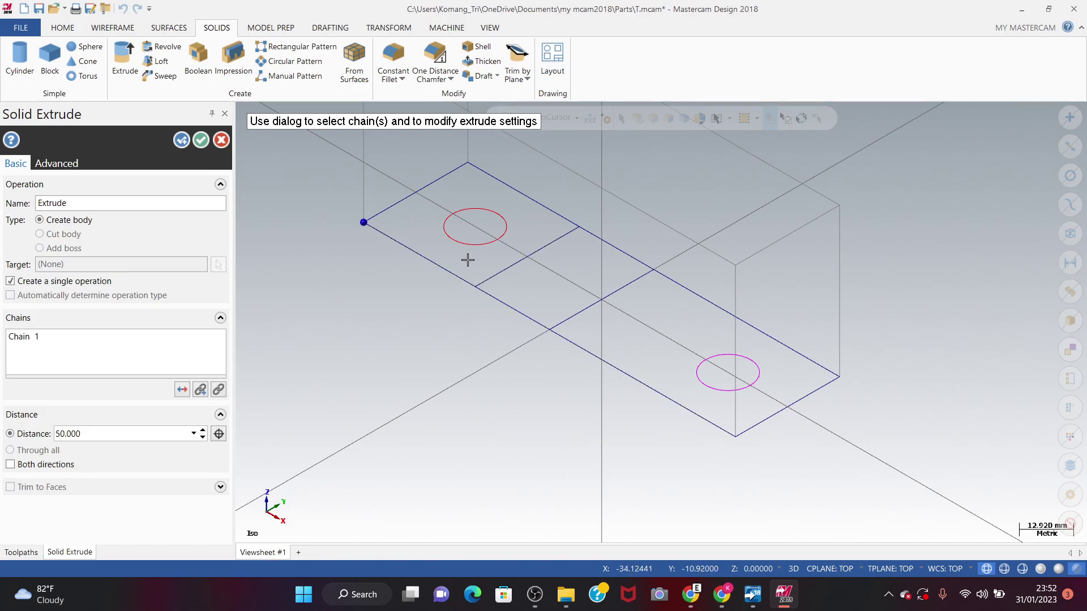
# Set the extrude distance of the large rectangle to 15 mm
pyautogui.scroll(-1, 538, 357)
pyautogui.scroll(-5, 538, 358)
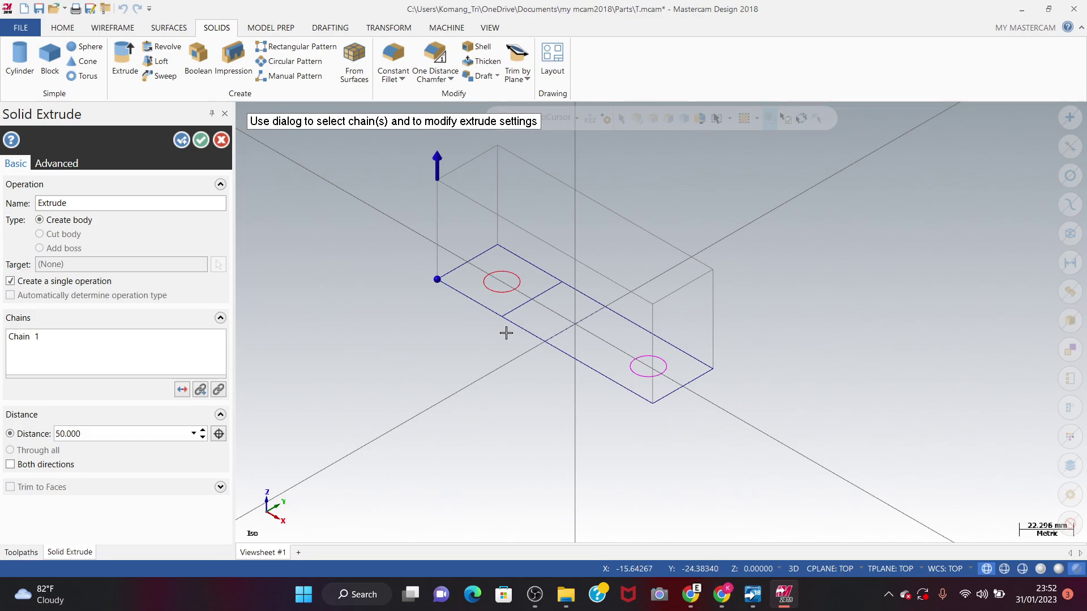
pyautogui.moveTo(506, 332); pyautogui.dragTo(482, 377, button='middle')
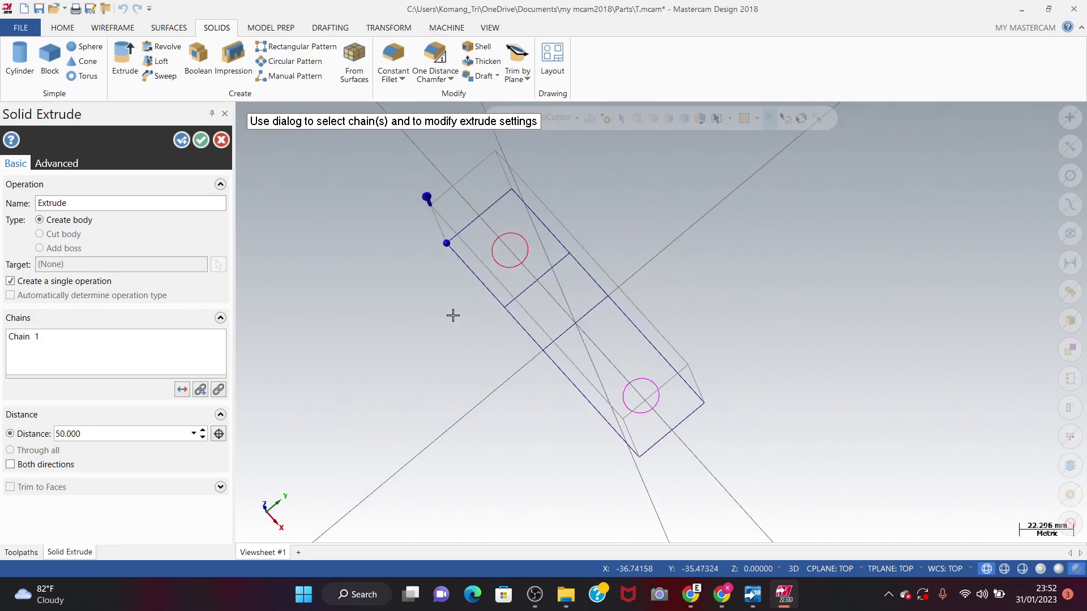
pyautogui.rightClick(453, 286)
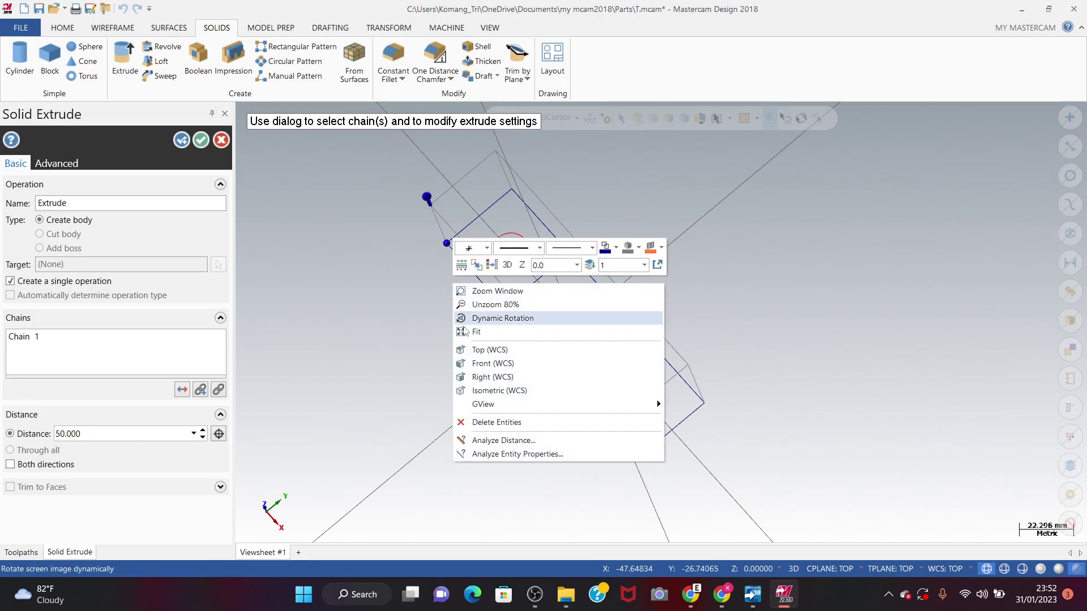
pyautogui.click(482, 377)
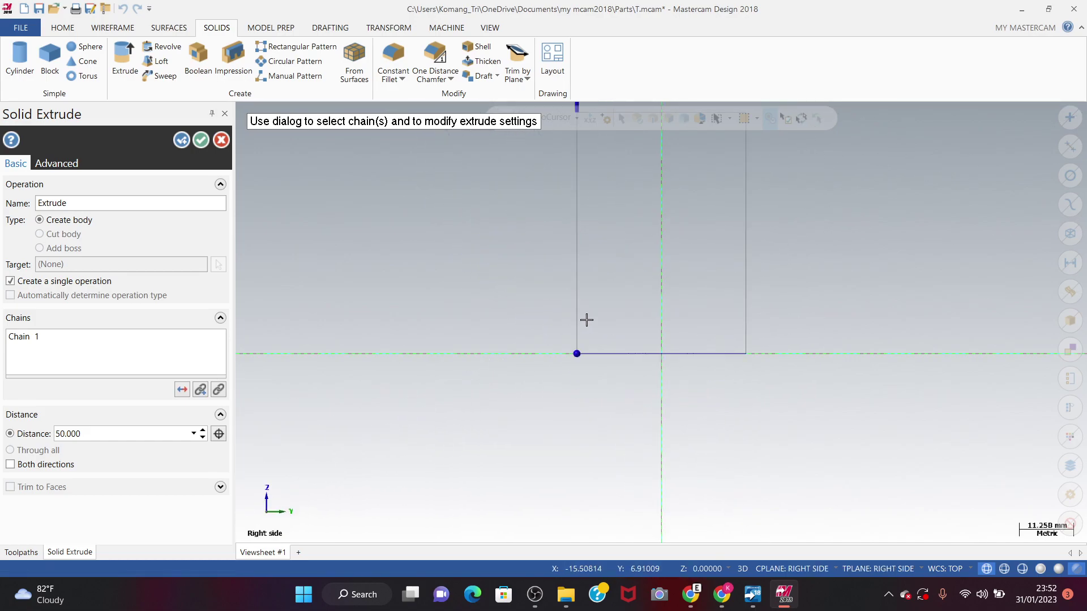
pyautogui.scroll(-1, 586, 318)
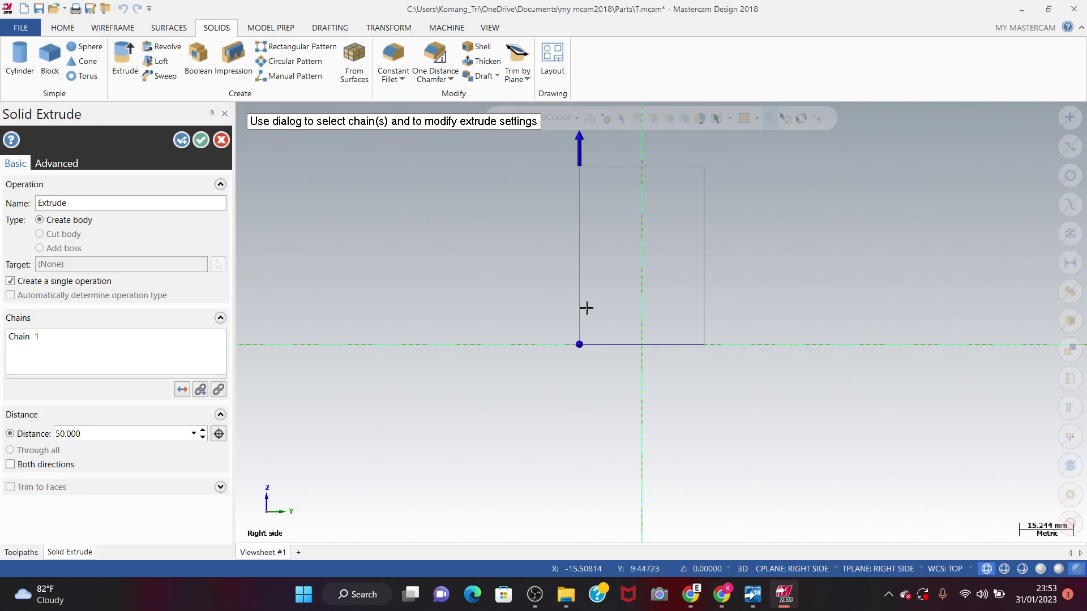
pyautogui.moveTo(585, 291); pyautogui.dragTo(504, 352, button='middle')
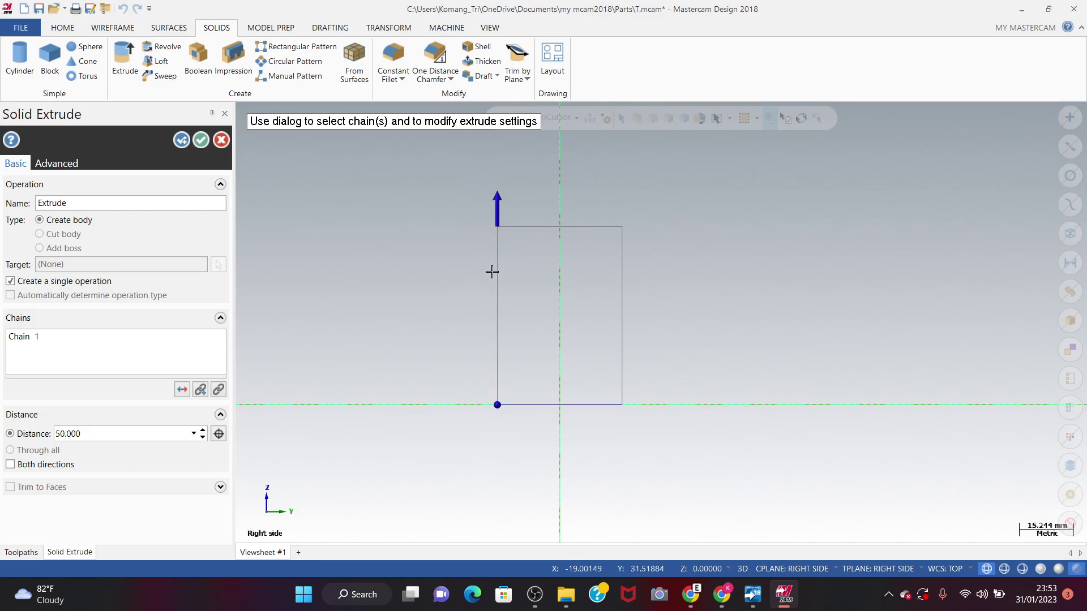
pyautogui.moveTo(503, 199); pyautogui.dragTo(514, 169)
pyautogui.doubleClick(89, 431)
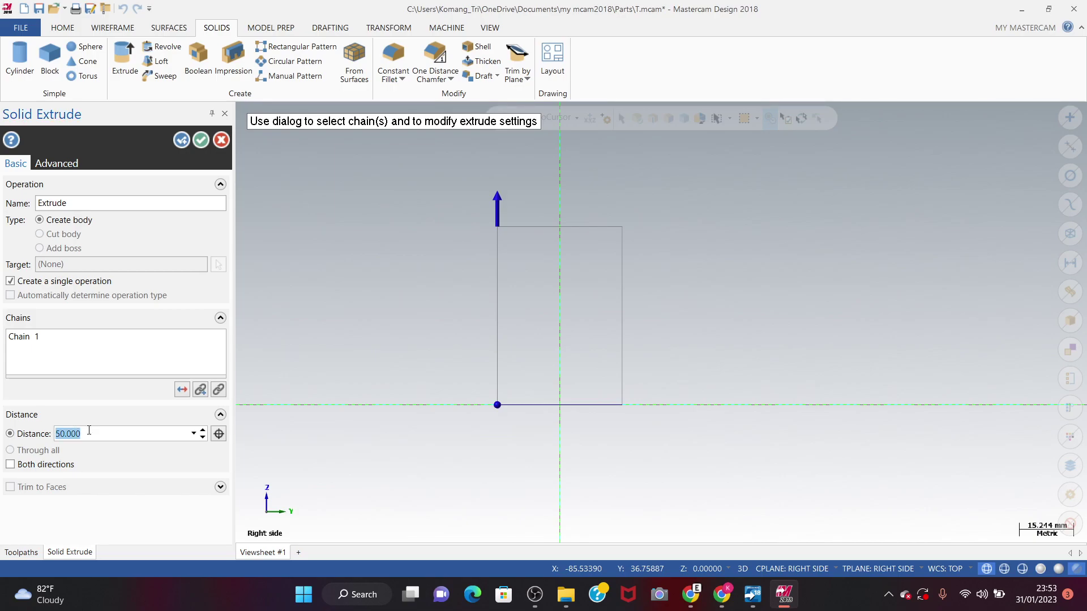
pyautogui.press('BackSpace')
pyautogui.write('15')
pyautogui.press('Return')
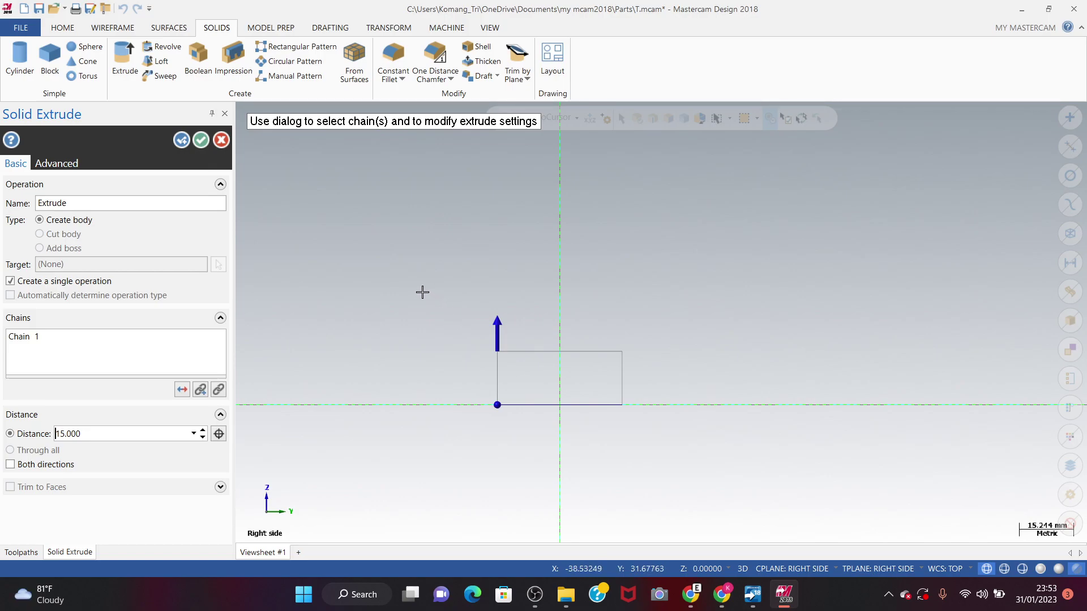
pyautogui.scroll(3, 472, 308)
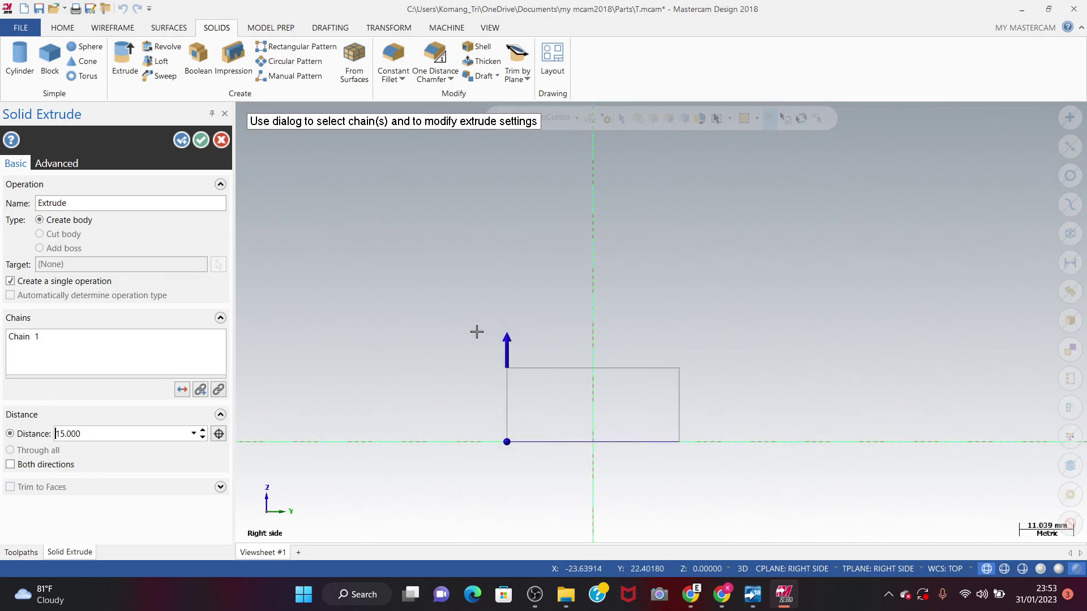
pyautogui.moveTo(468, 347); pyautogui.dragTo(424, 271, button='middle')
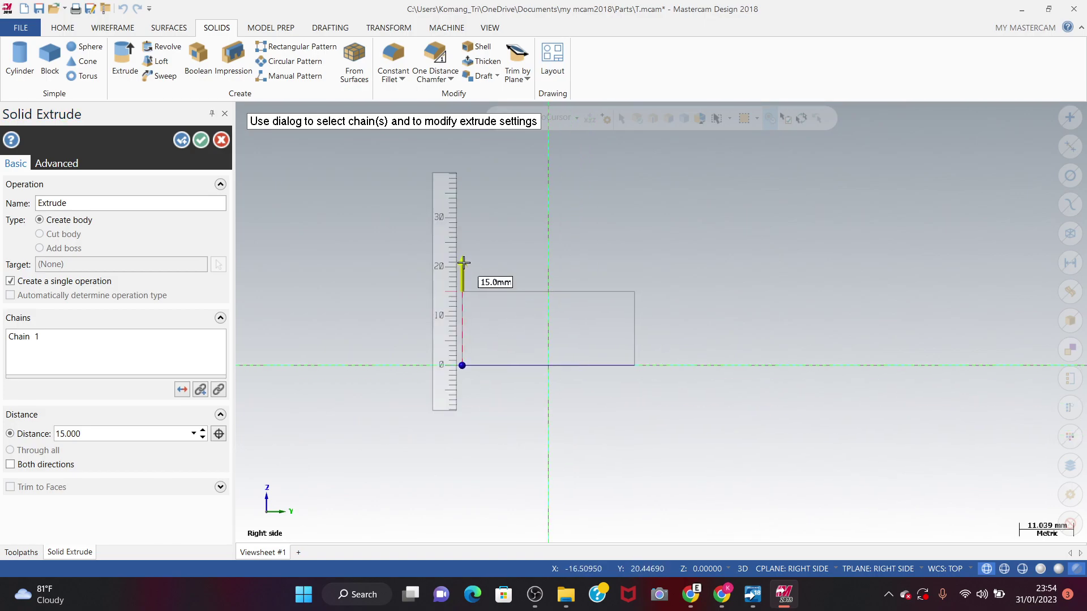
# Pull the rectangle's extrusion below the outline to a distance of 15.891 mm and check it in isometric view
pyautogui.moveTo(458, 260); pyautogui.dragTo(473, 443)
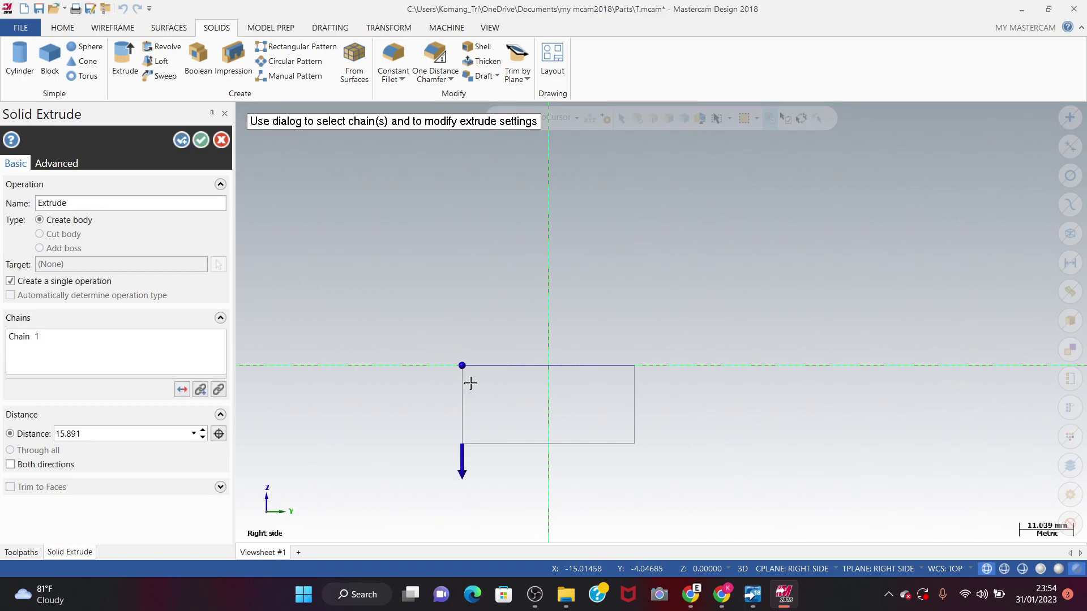
pyautogui.rightClick(439, 351)
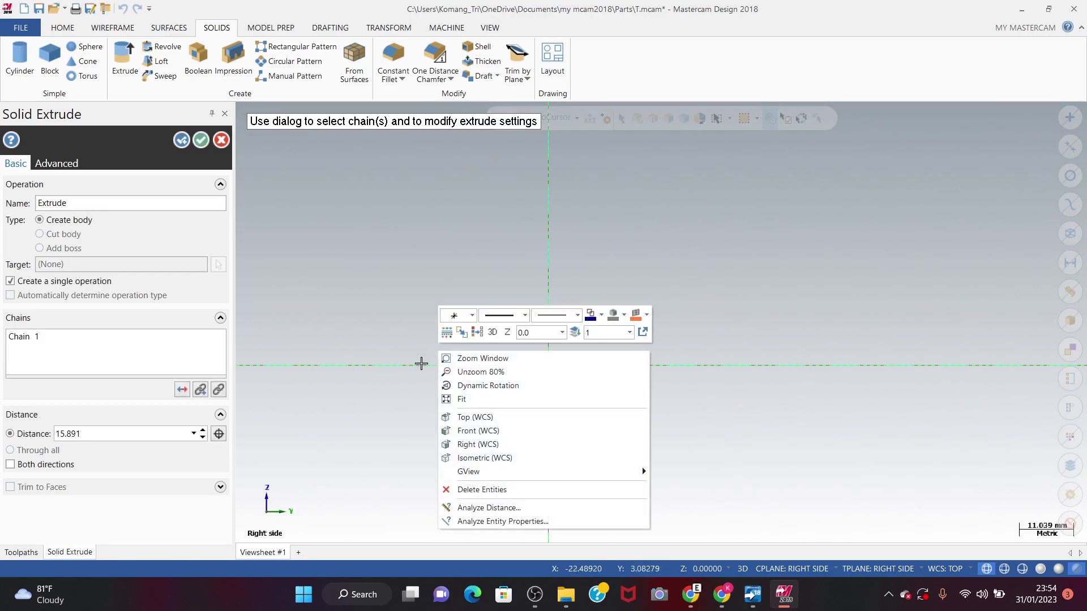
pyautogui.click(473, 458)
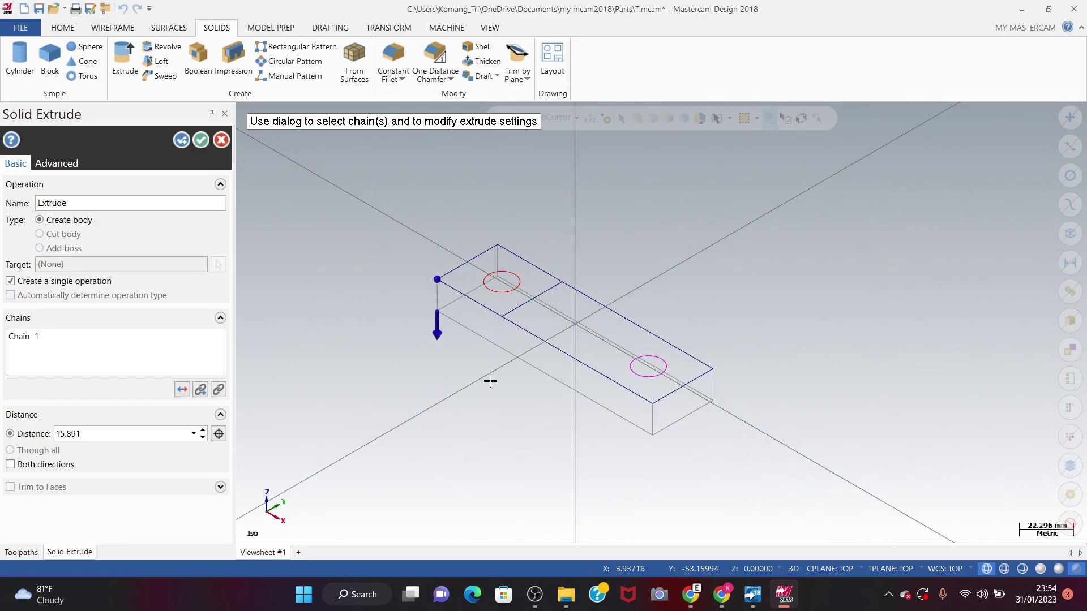
pyautogui.scroll(1, 490, 380)
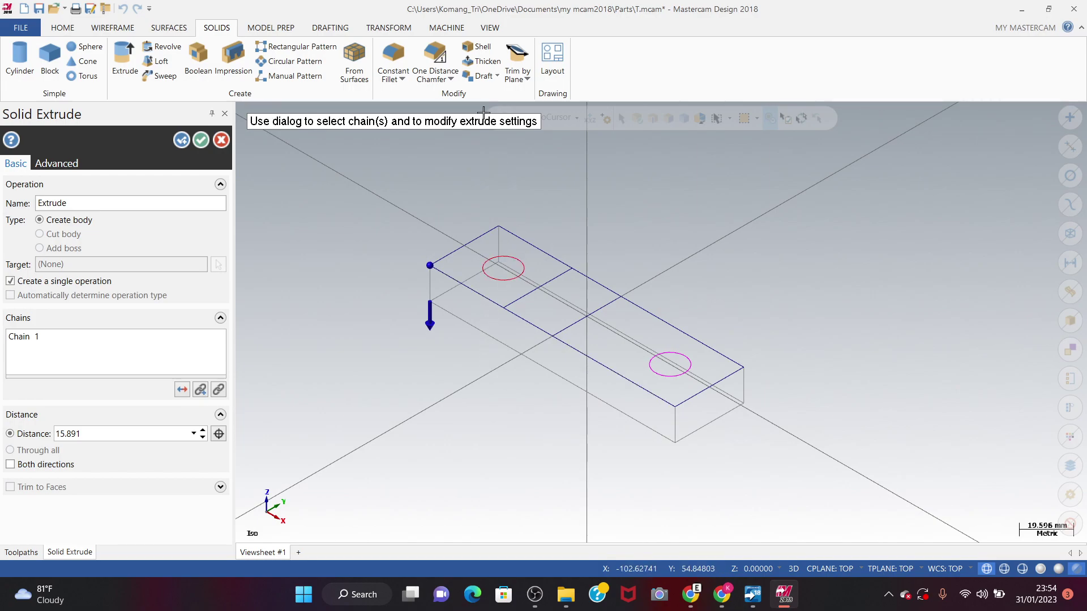
pyautogui.click(163, 45)
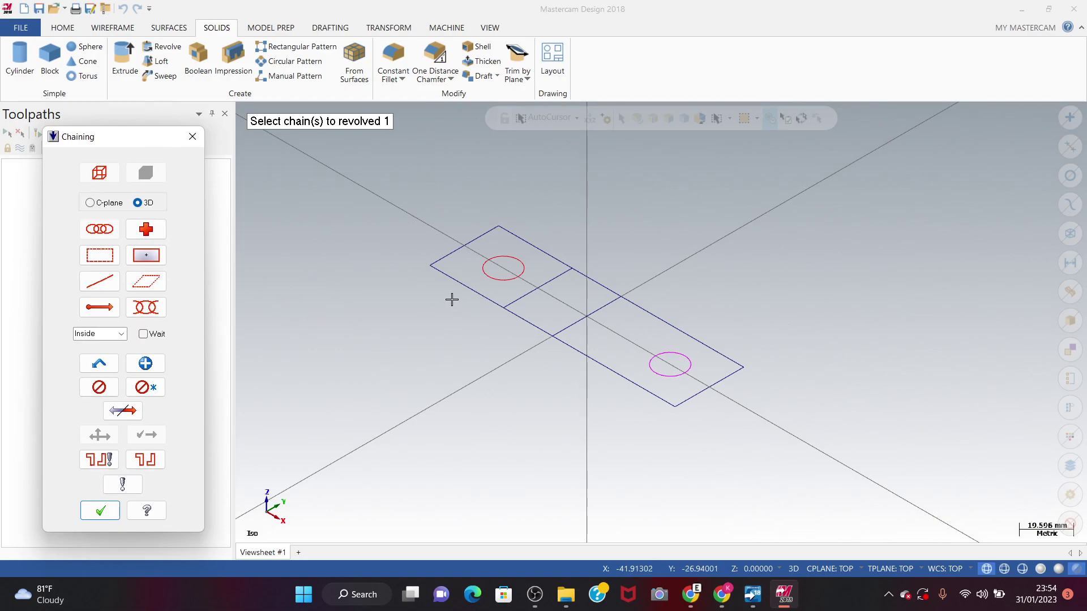
pyautogui.click(502, 278)
pyautogui.click(520, 296)
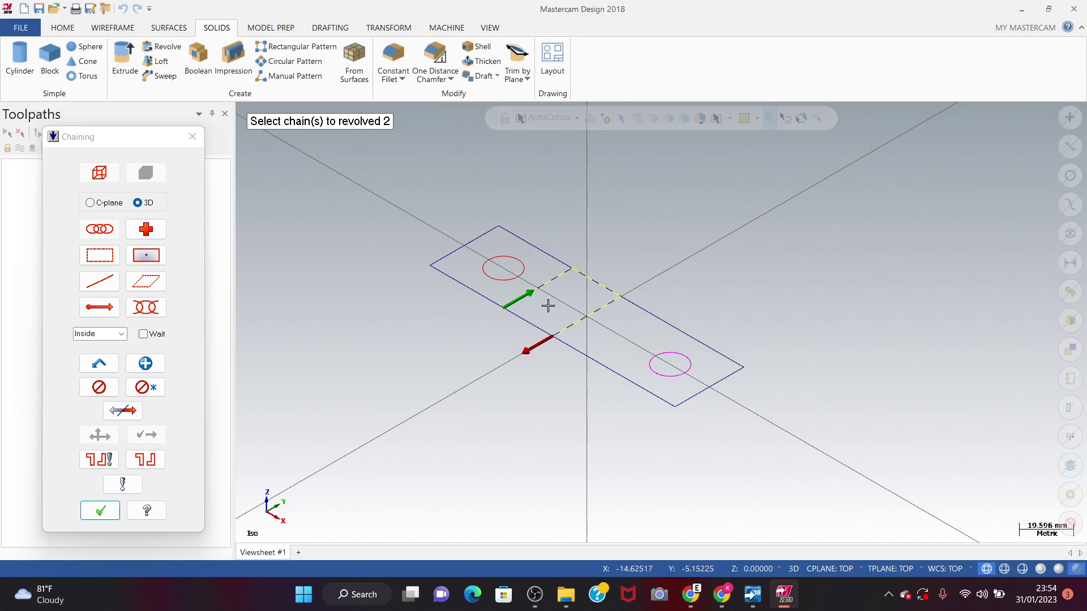
pyautogui.click(536, 322)
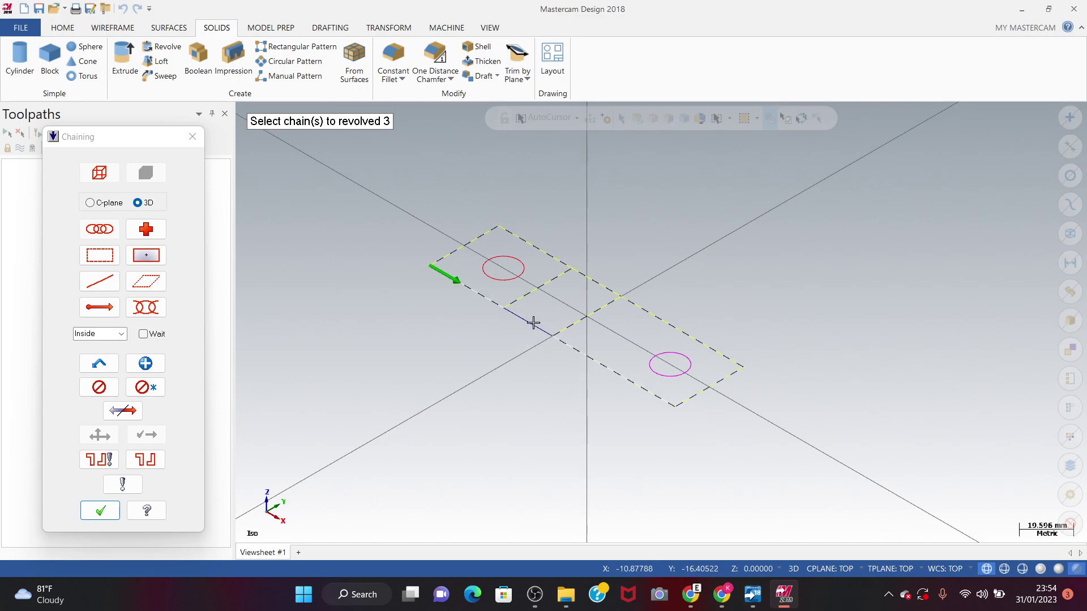
pyautogui.press('Escape')
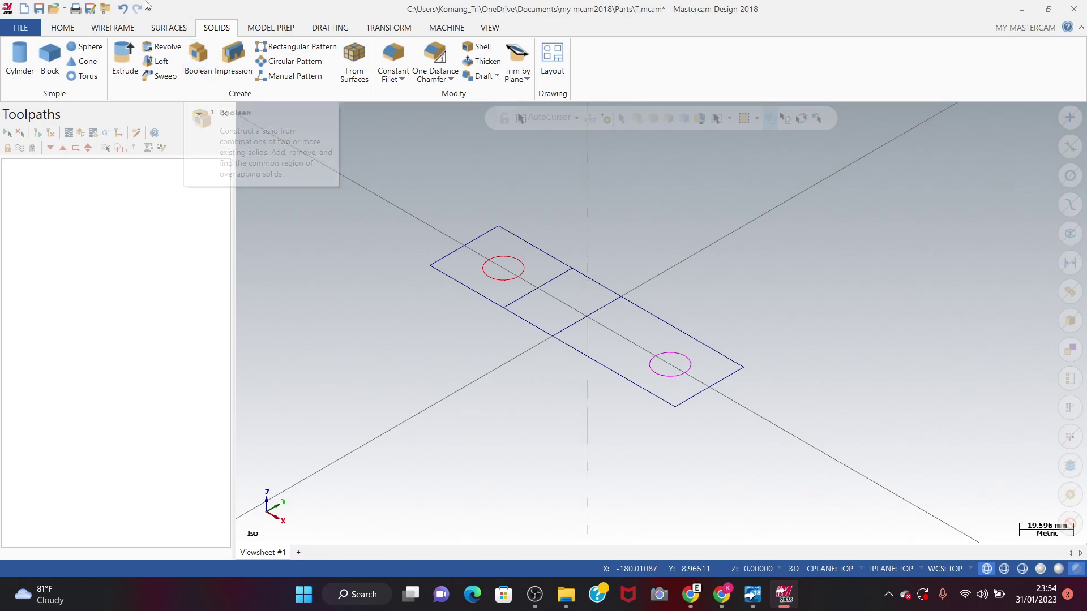
# Start a solid Revolve of the small middle rectangle, using its edge through the origin as the axis of rotation
pyautogui.click(161, 46)
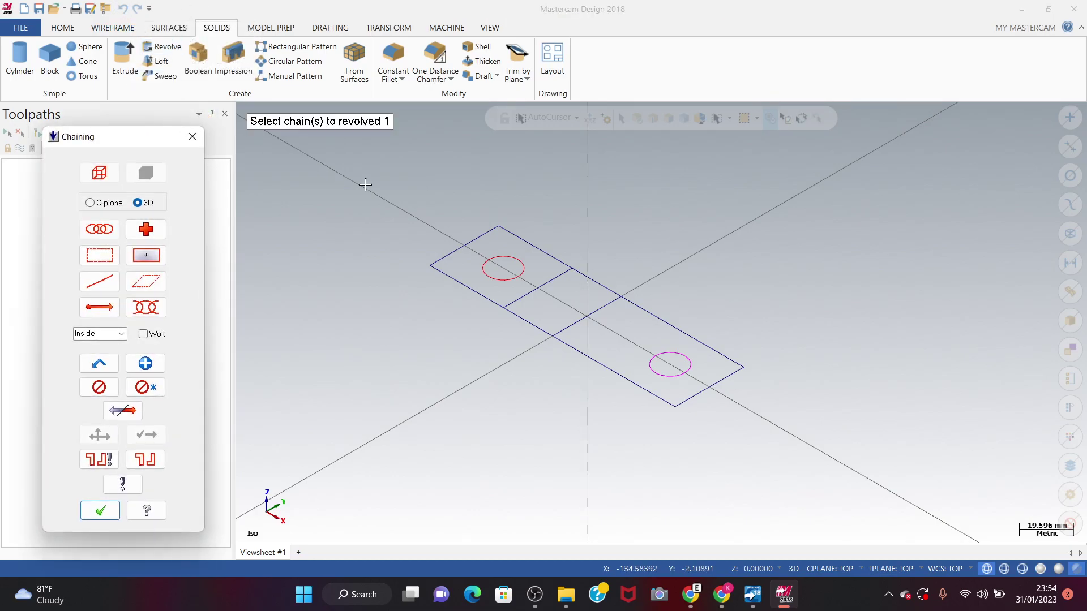
pyautogui.click(512, 302)
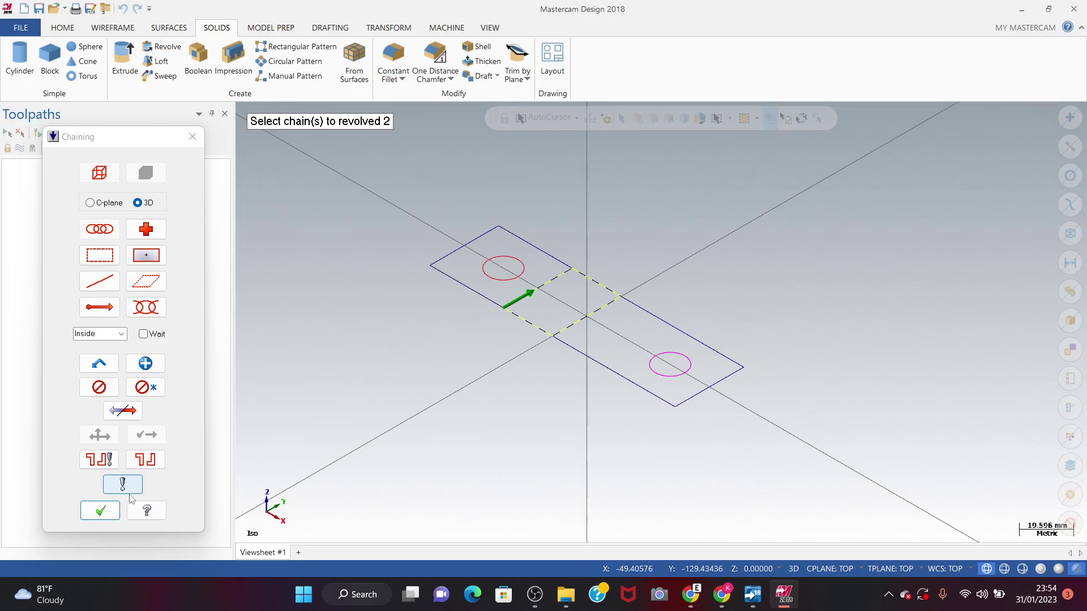
pyautogui.click(104, 510)
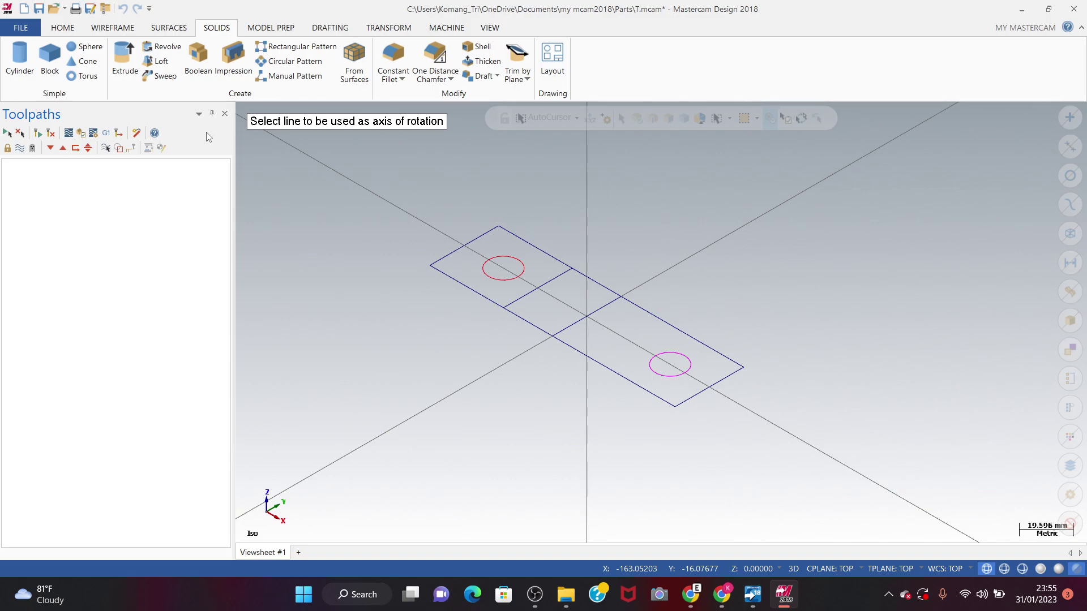
pyautogui.click(582, 324)
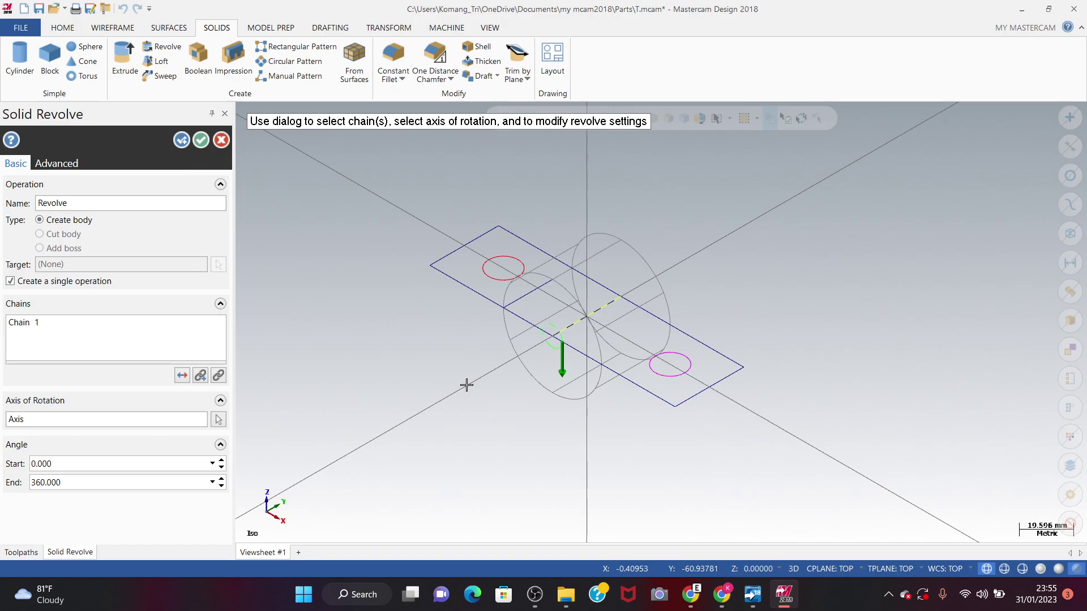
# Set the revolve's end angle to 180 degrees and create the half-round body
pyautogui.doubleClick(119, 480)
pyautogui.press('BackSpace')
pyautogui.write('180')
pyautogui.press('Return')
pyautogui.moveTo(82, 467)
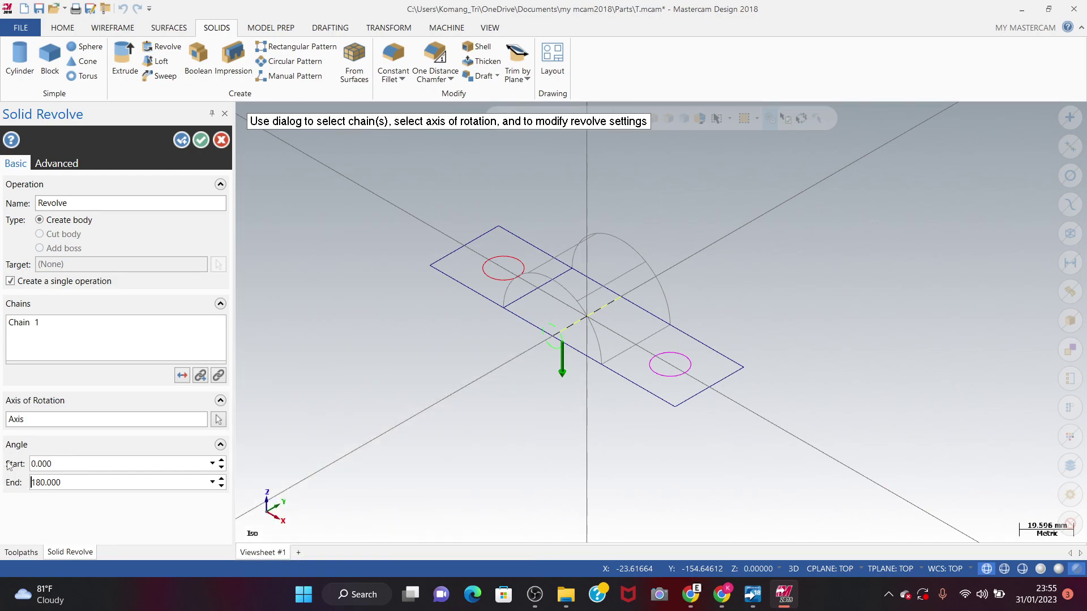
pyautogui.click(201, 141)
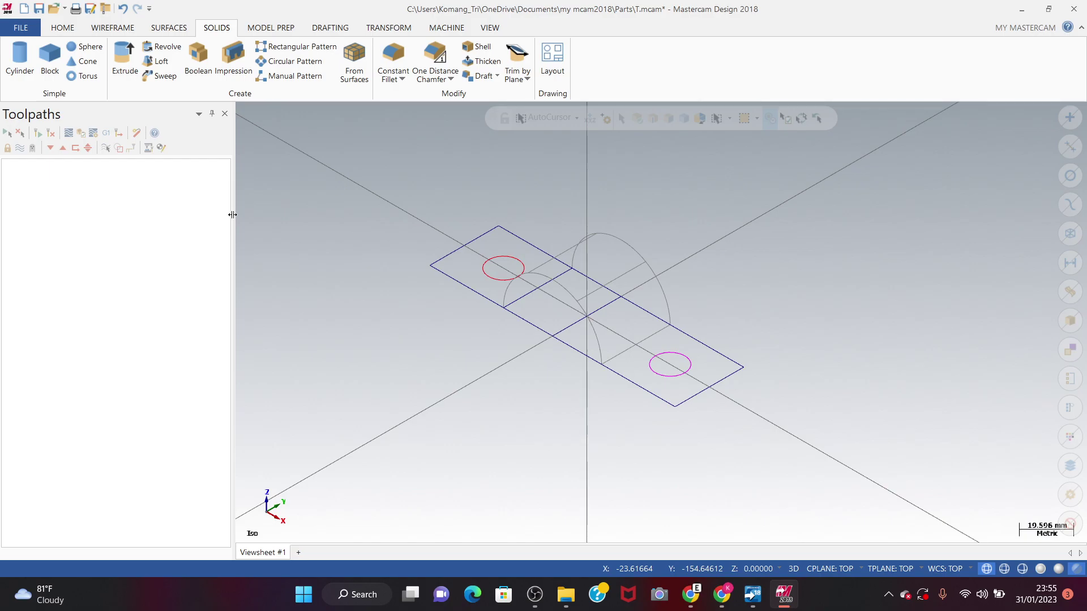
pyautogui.click(232, 215)
pyautogui.click(249, 162)
pyautogui.click(161, 32)
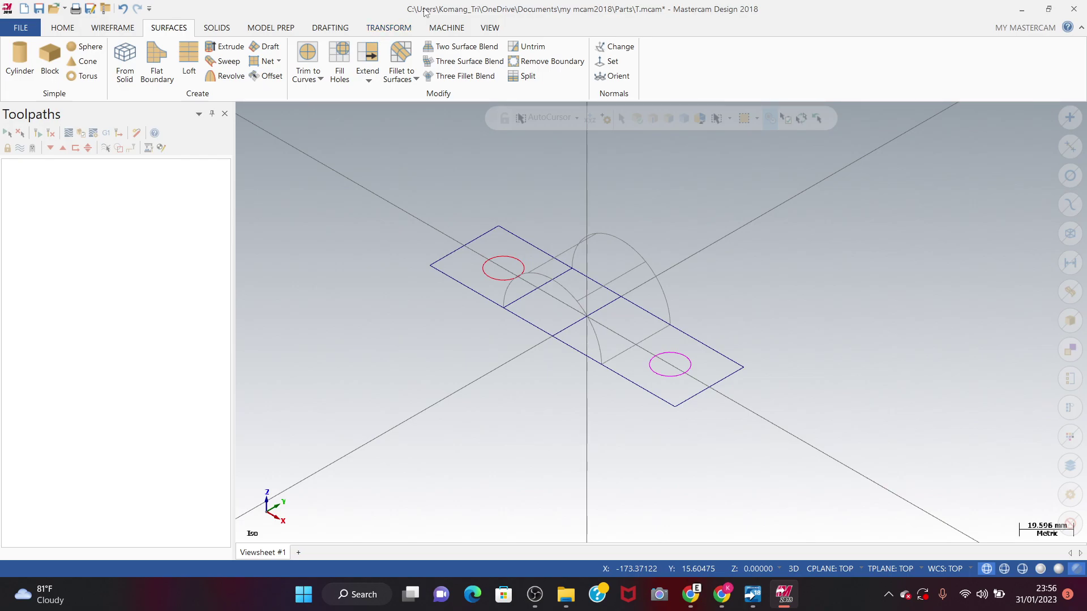
# Add a machine group with the default mill as the machine definition
pyautogui.click(431, 27)
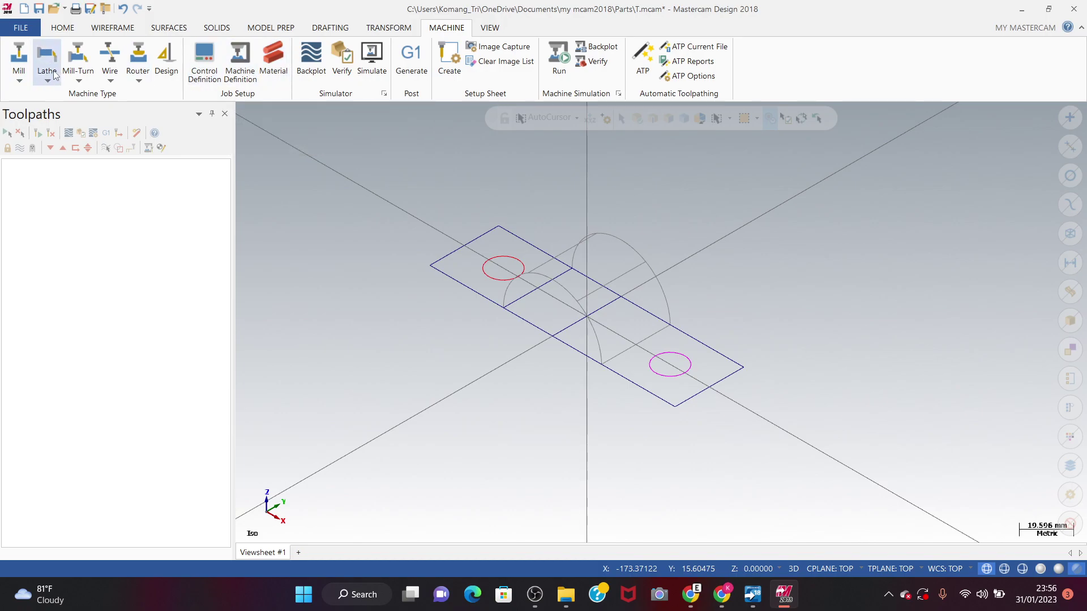
pyautogui.click(23, 72)
pyautogui.click(37, 94)
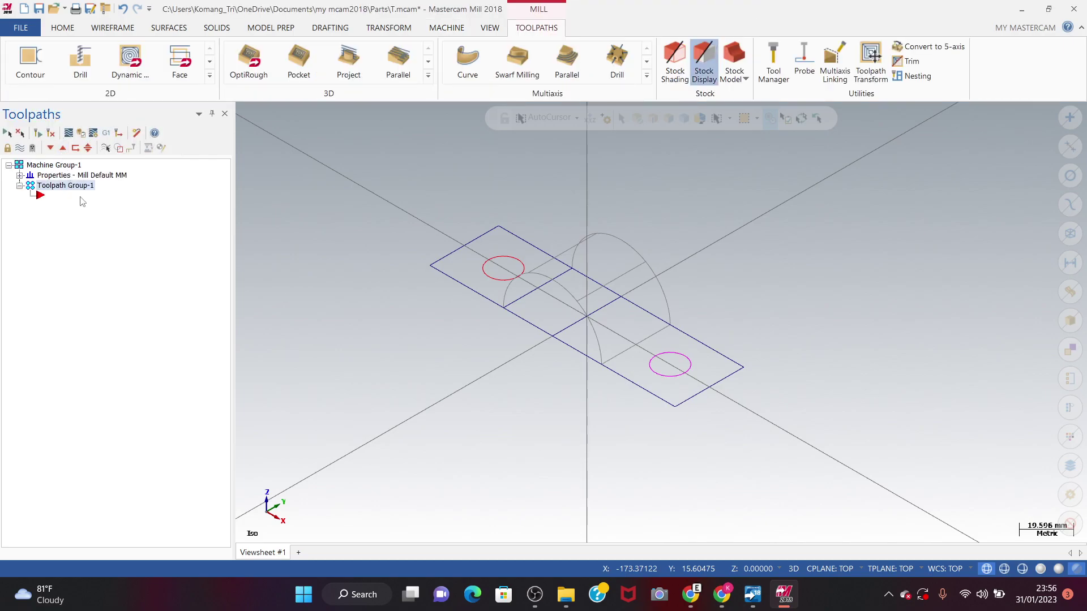
# In the machine group's stock setup, create a rectangular bounding box around all entities of the part
pyautogui.click(20, 176)
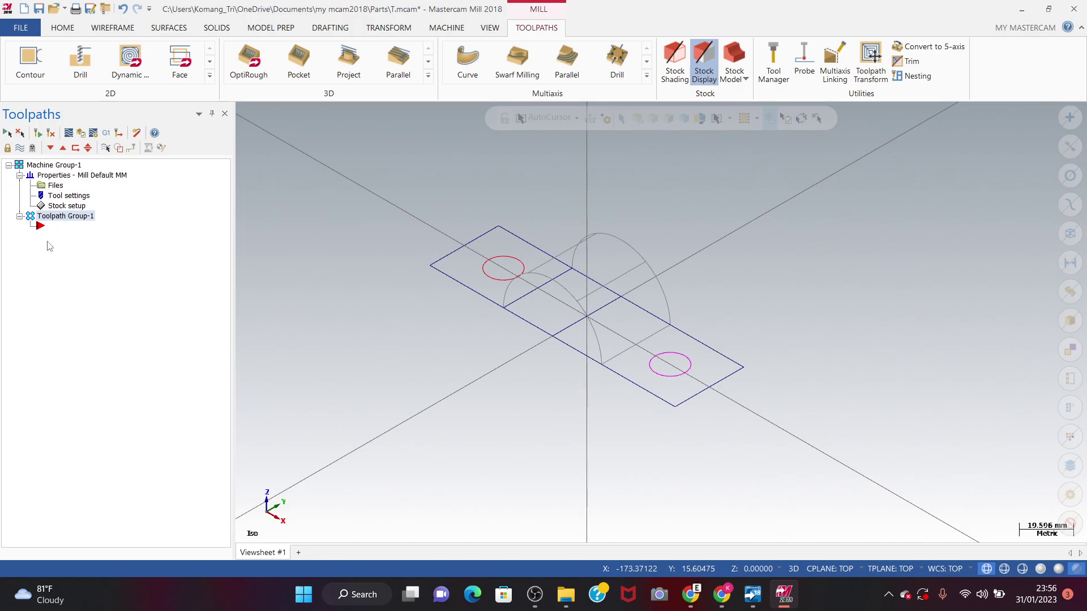
pyautogui.click(52, 206)
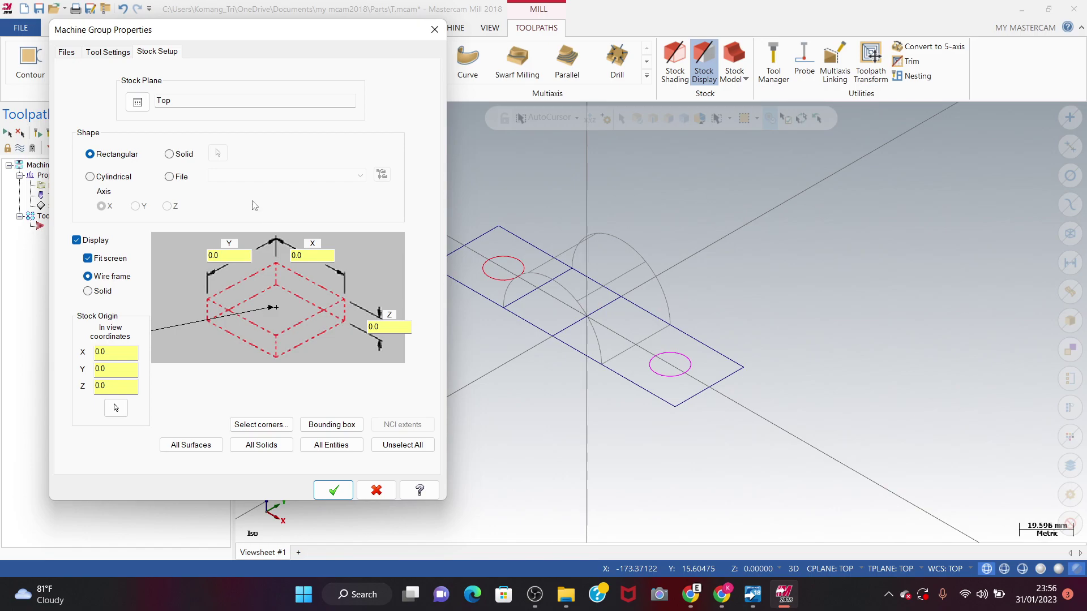
pyautogui.click(435, 29)
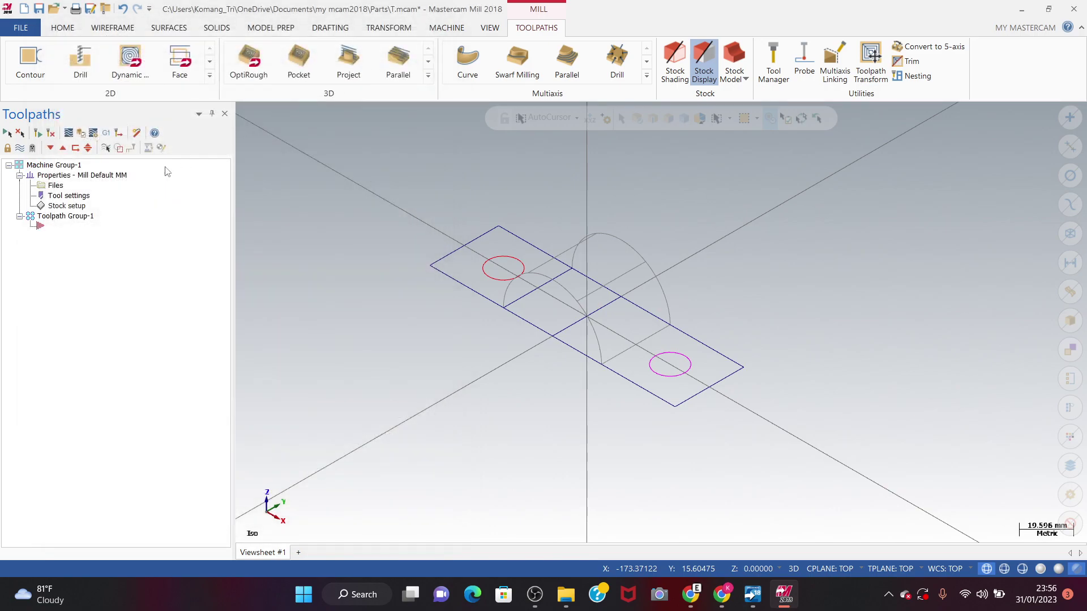
pyautogui.doubleClick(71, 206)
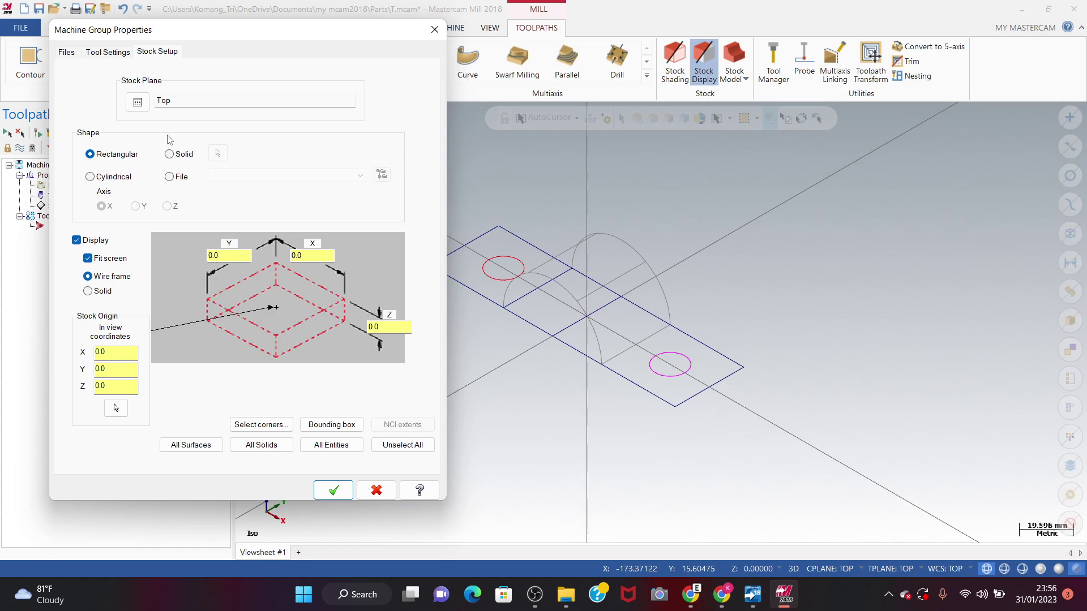
pyautogui.click(331, 425)
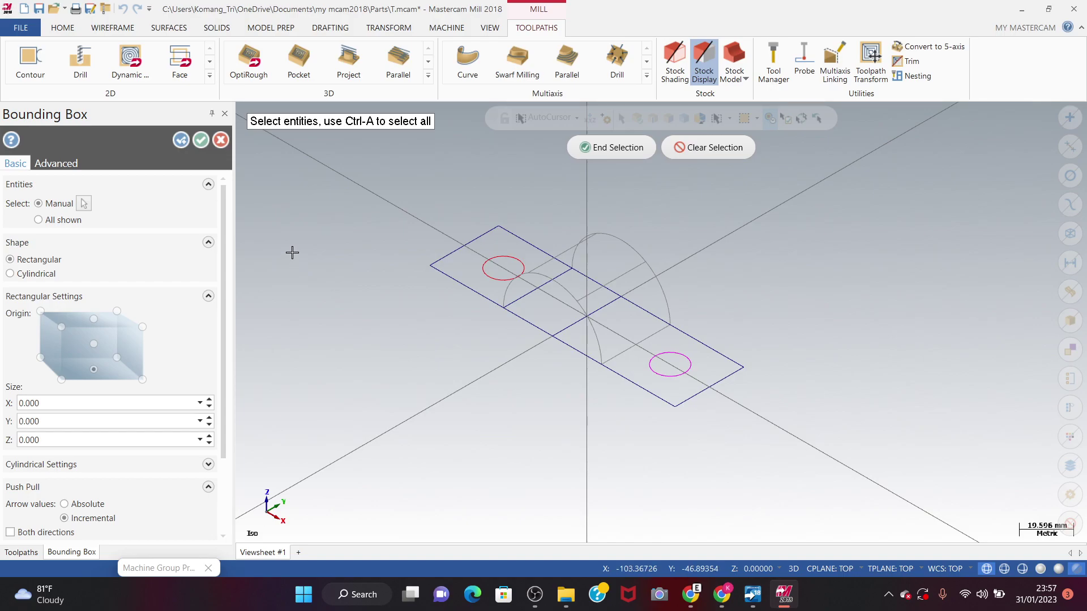
pyautogui.press('Escape')
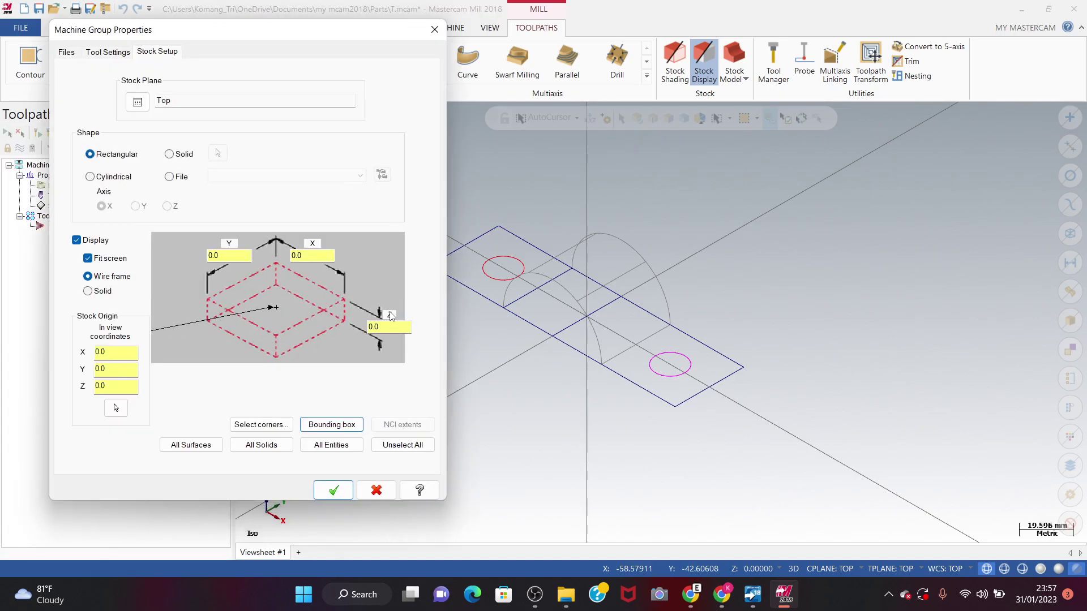
pyautogui.click(306, 439)
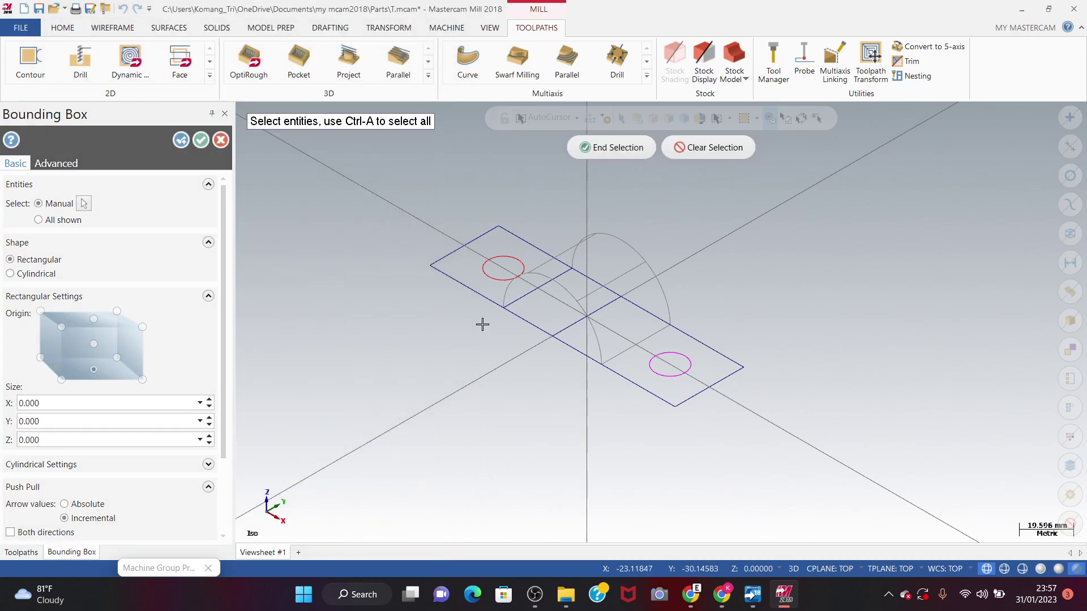
pyautogui.click(485, 256)
pyautogui.hotkey('ctrl', 'a')
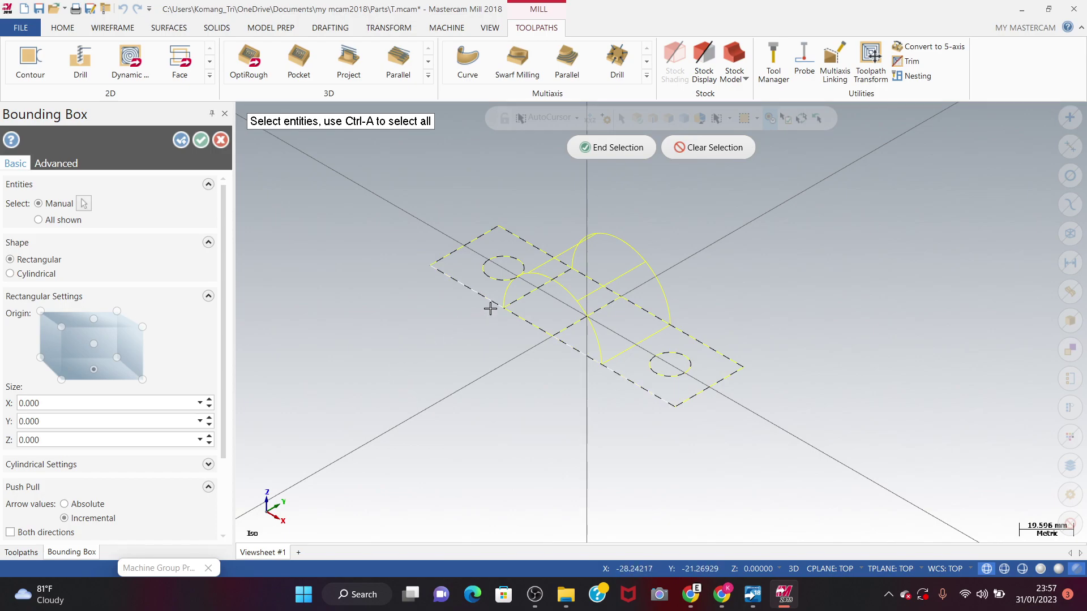
pyautogui.click(611, 159)
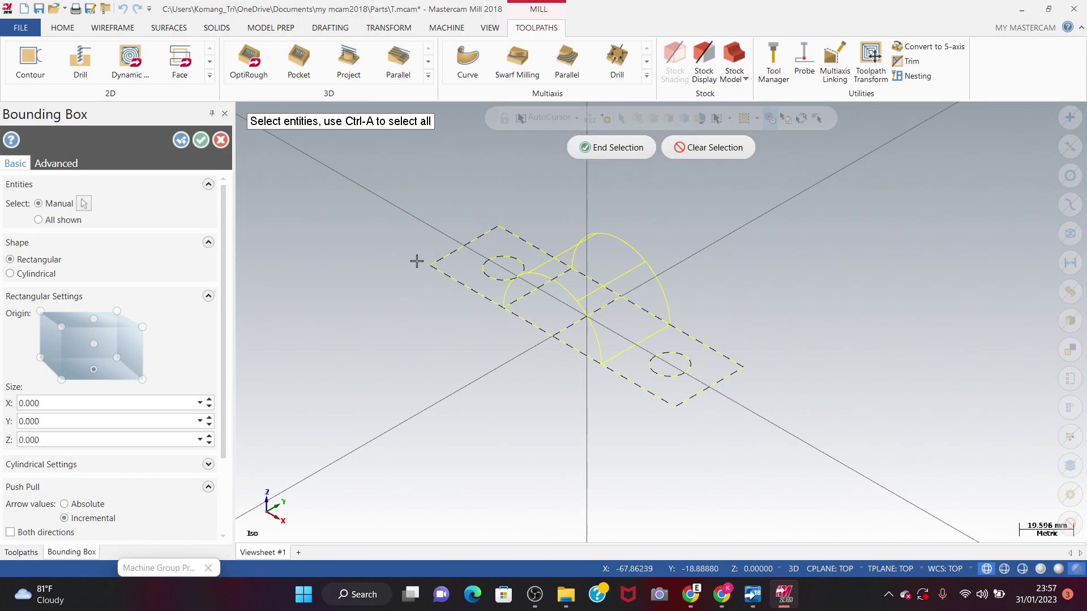
# Set the bounding box's Z size to 50 mm and apply it as the machine group's stock
pyautogui.doubleClick(95, 439)
pyautogui.press('BackSpace')
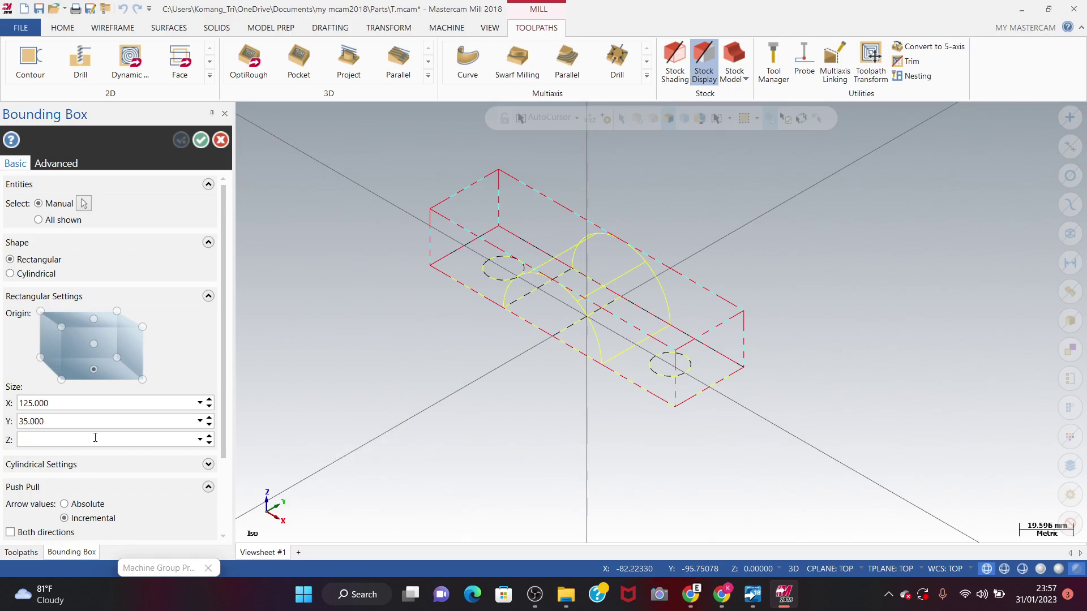
pyautogui.write('50')
pyautogui.press('Return')
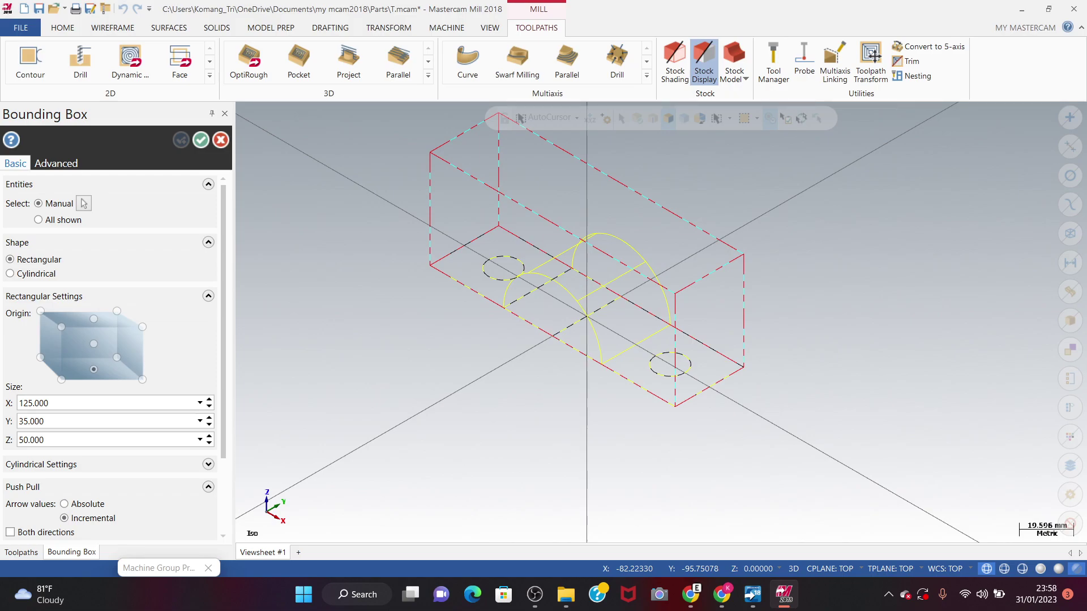
pyautogui.click(201, 140)
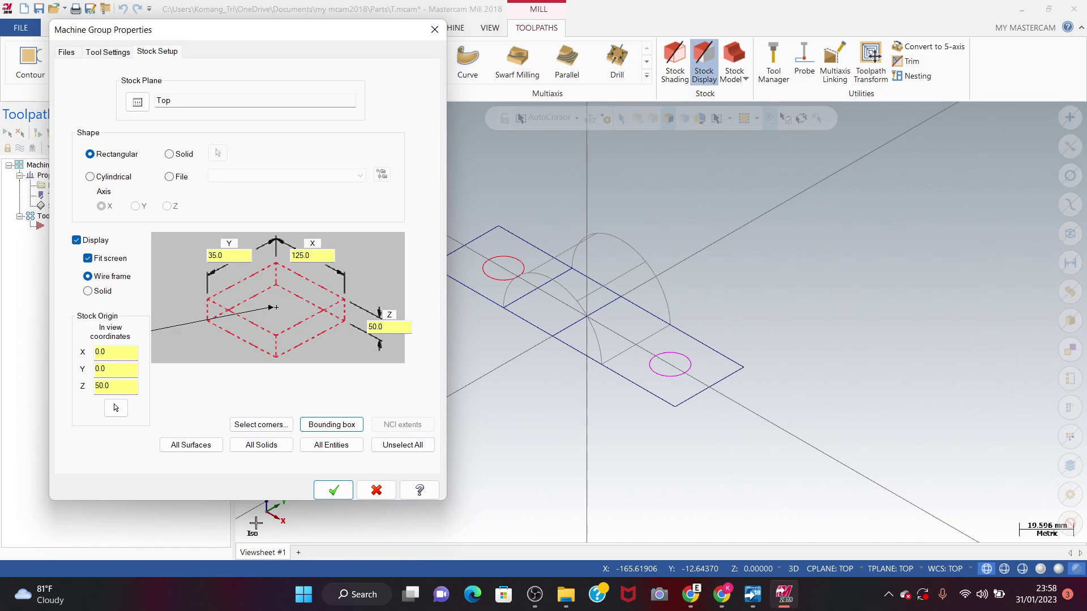
pyautogui.click(333, 486)
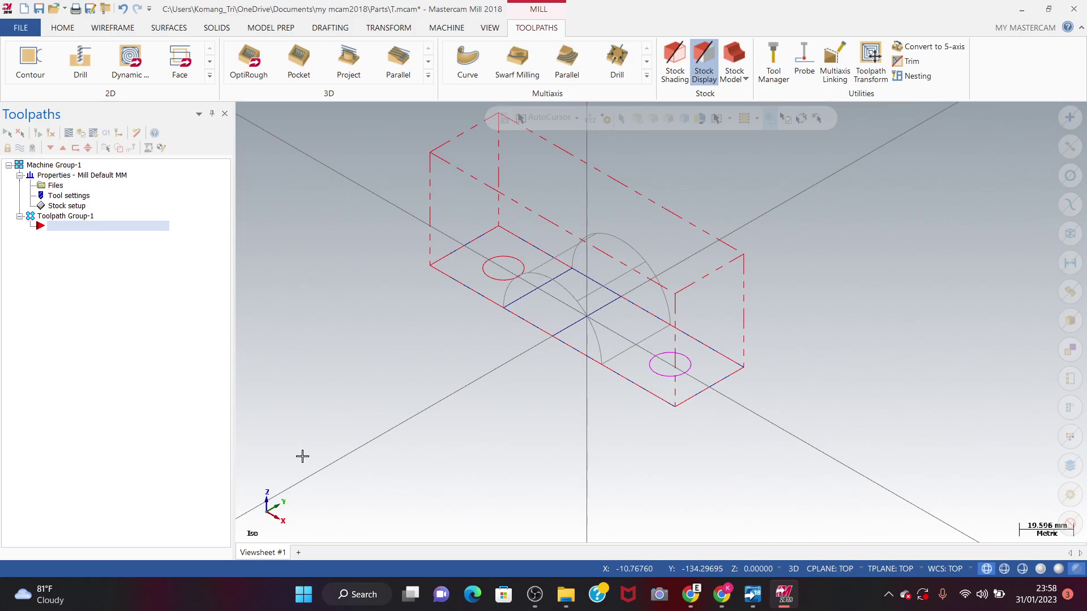
pyautogui.rightClick(153, 233)
pyautogui.moveTo(205, 192)
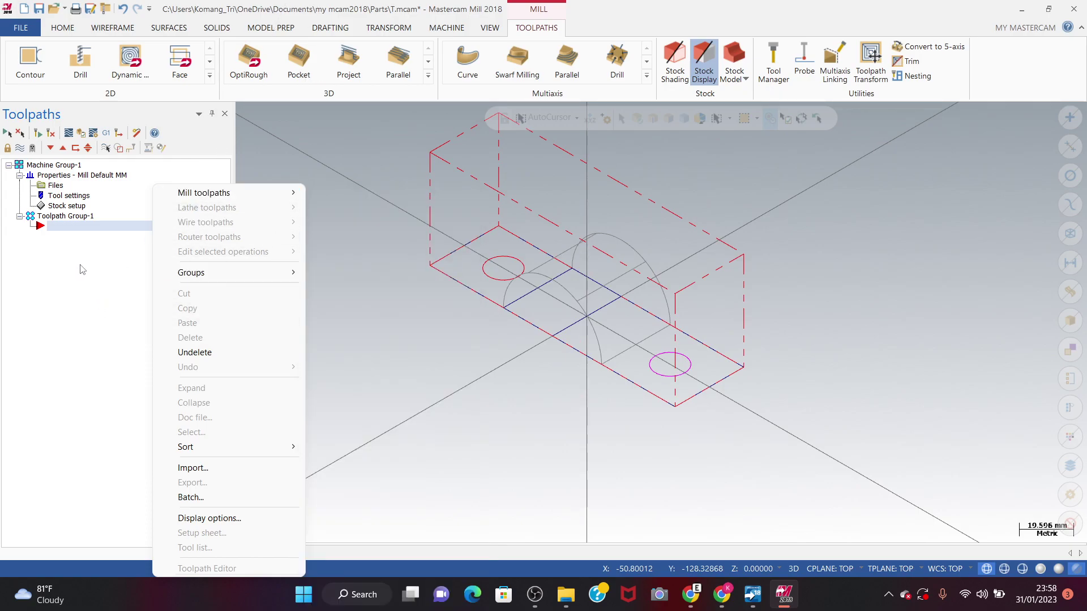
pyautogui.click(46, 310)
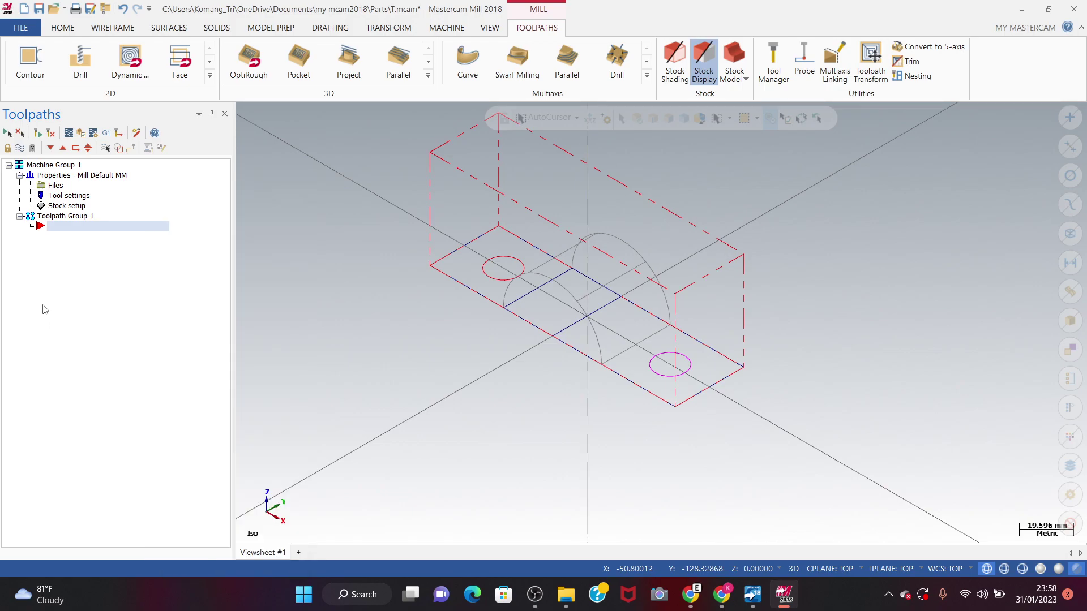
pyautogui.rightClick(90, 229)
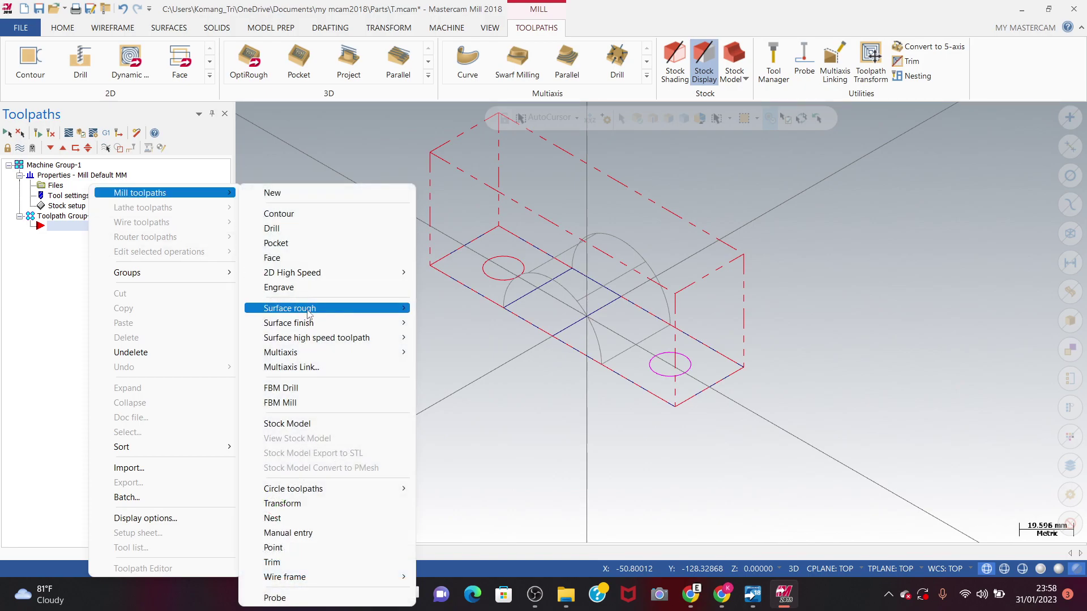
pyautogui.moveTo(309, 310)
pyautogui.click(446, 311)
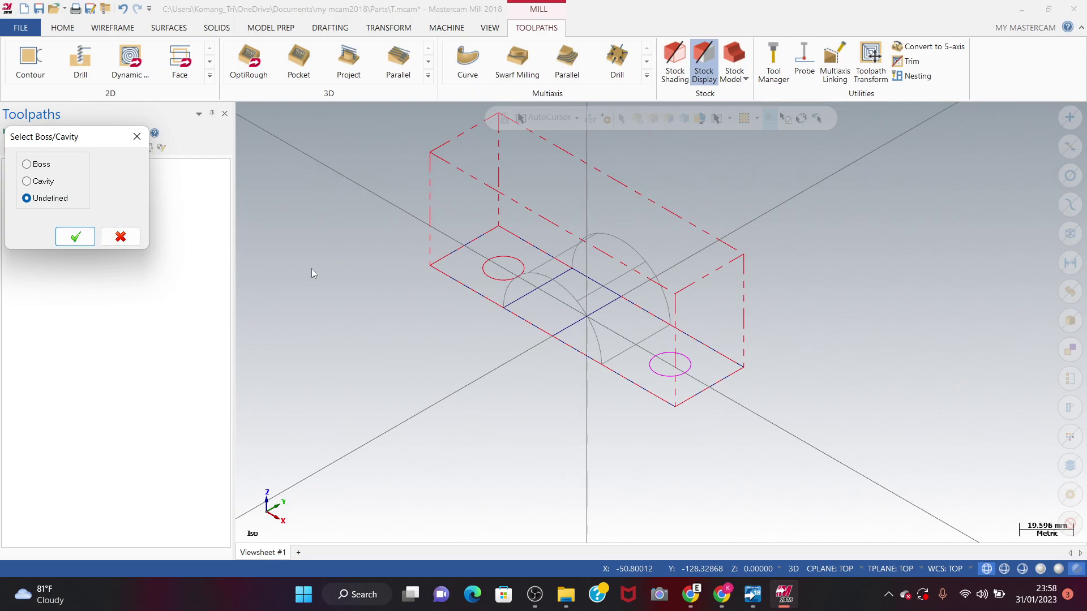
pyautogui.click(72, 235)
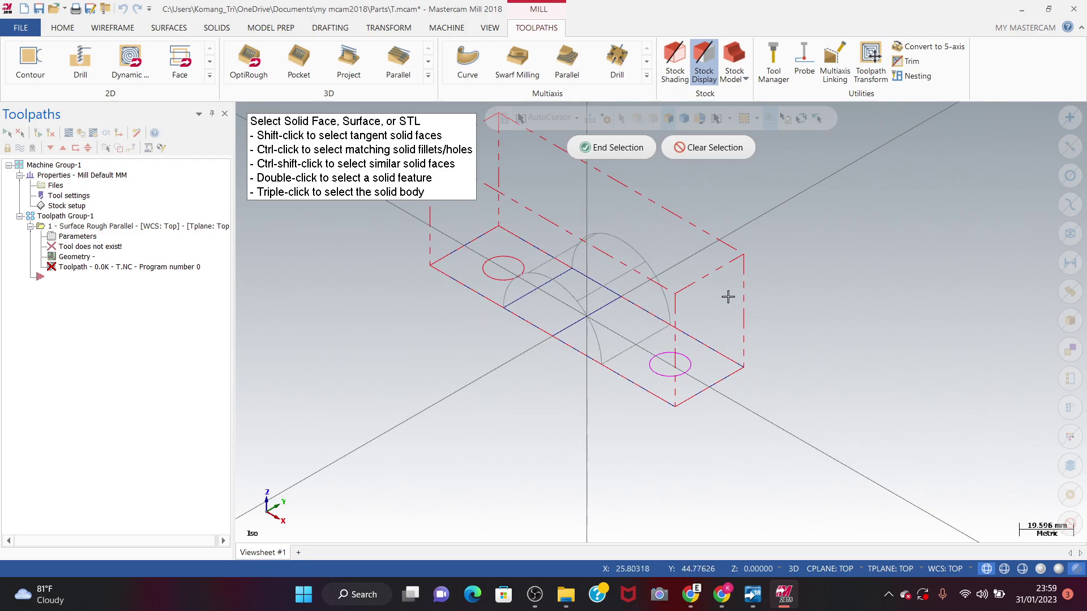
pyautogui.moveTo(757, 284); pyautogui.dragTo(800, 368, button='middle')
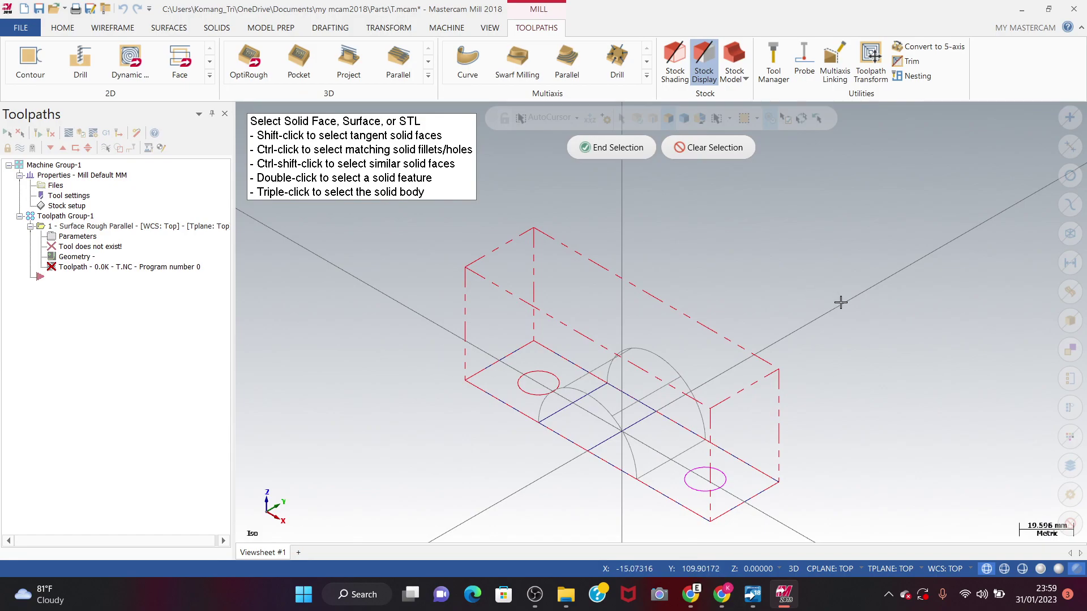
pyautogui.press('Return')
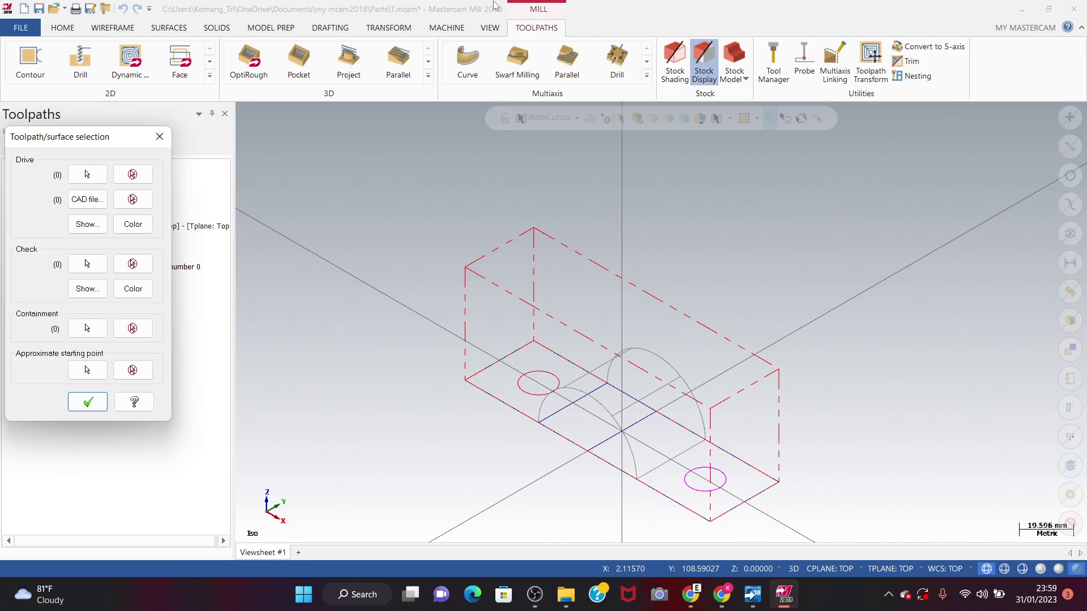
pyautogui.press('Return')
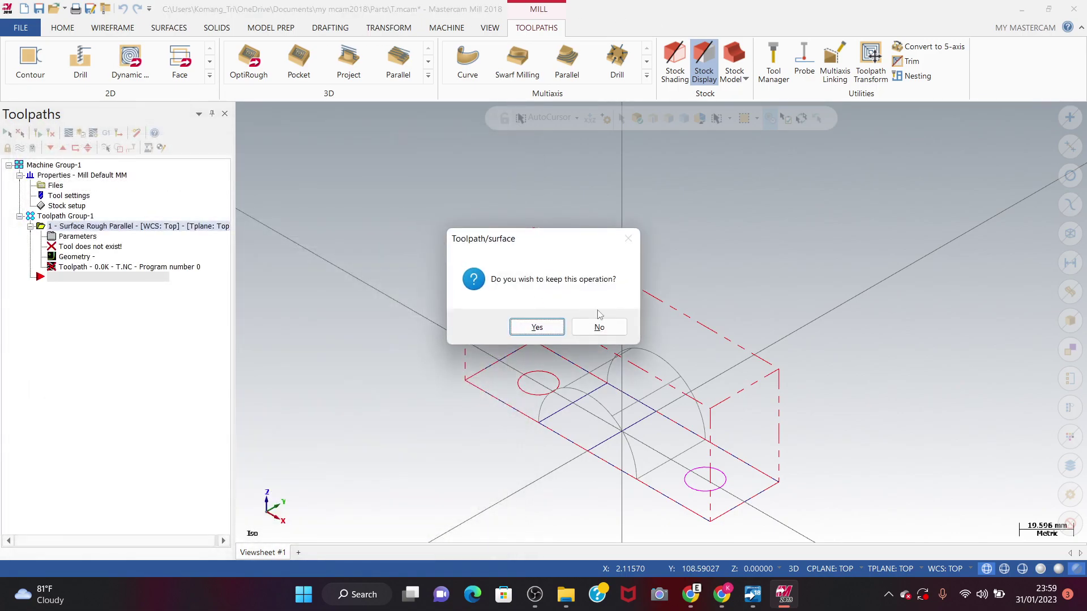
pyautogui.click(594, 327)
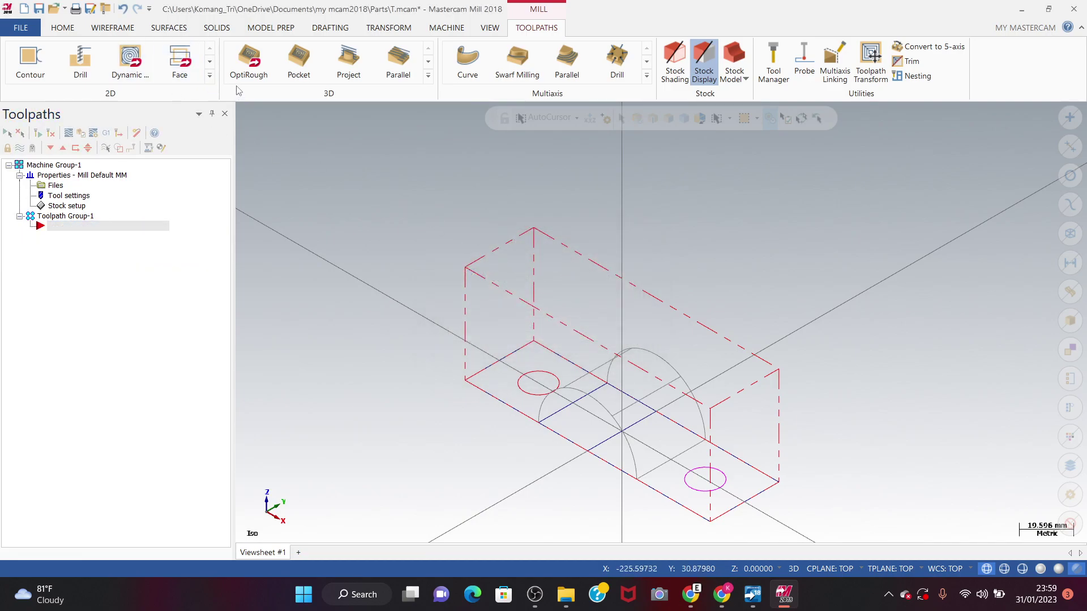
# Try to create a parallel surface roughing toolpath with undefined boss/cavity and the whole part as drive geometry, then discard the operation
pyautogui.click(96, 225)
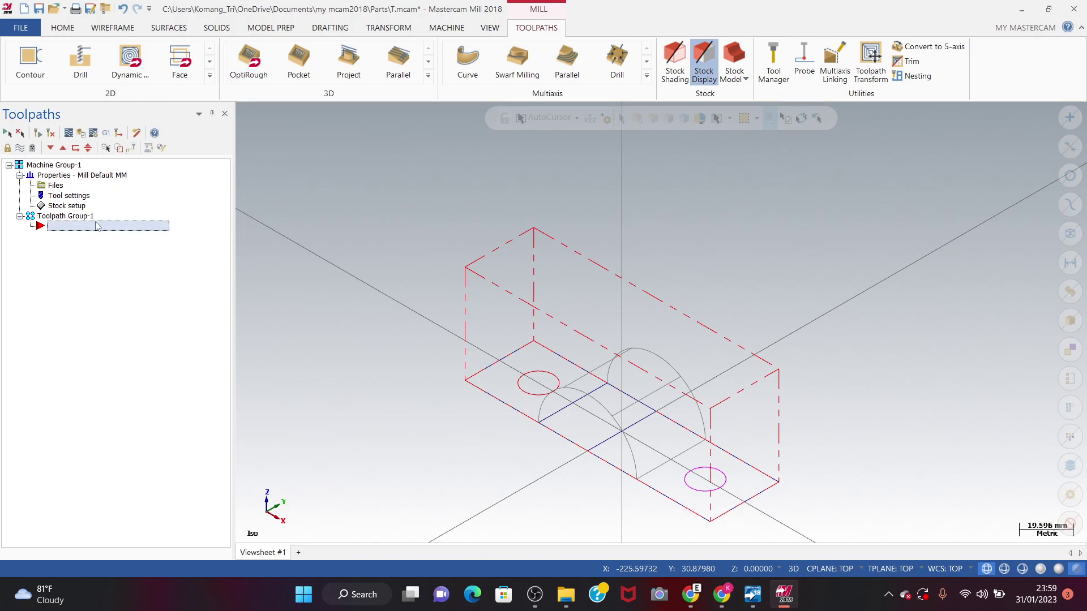
pyautogui.rightClick(99, 225)
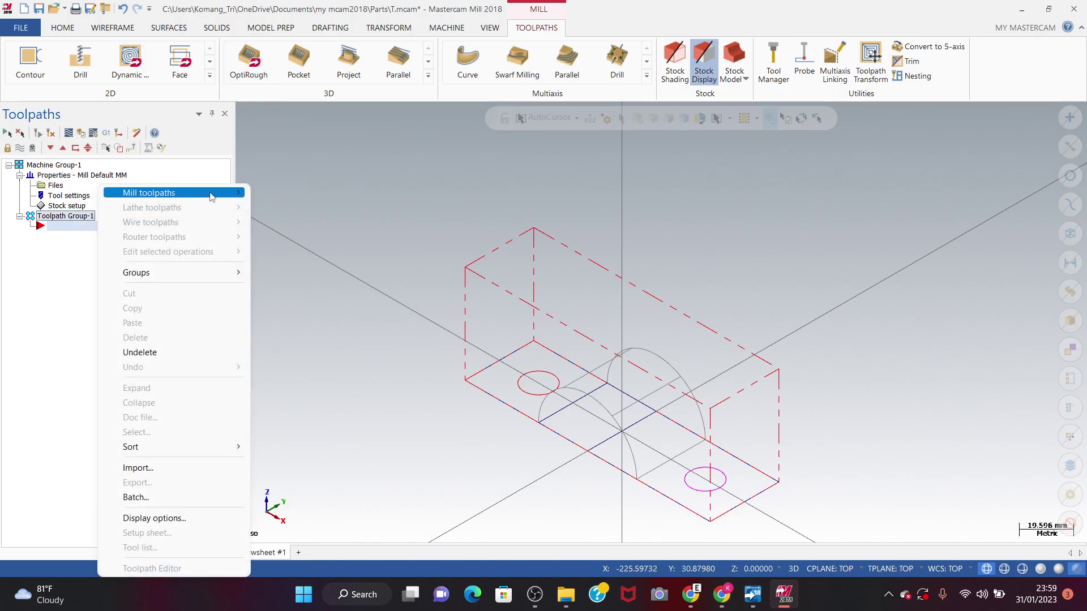
pyautogui.moveTo(226, 197)
pyautogui.moveTo(343, 315)
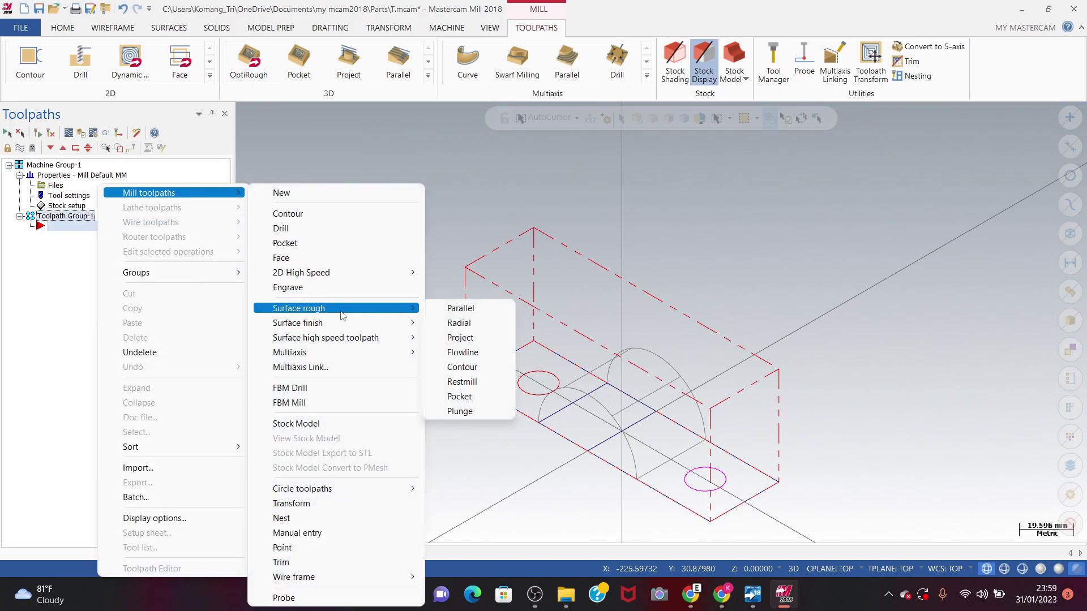
pyautogui.click(439, 310)
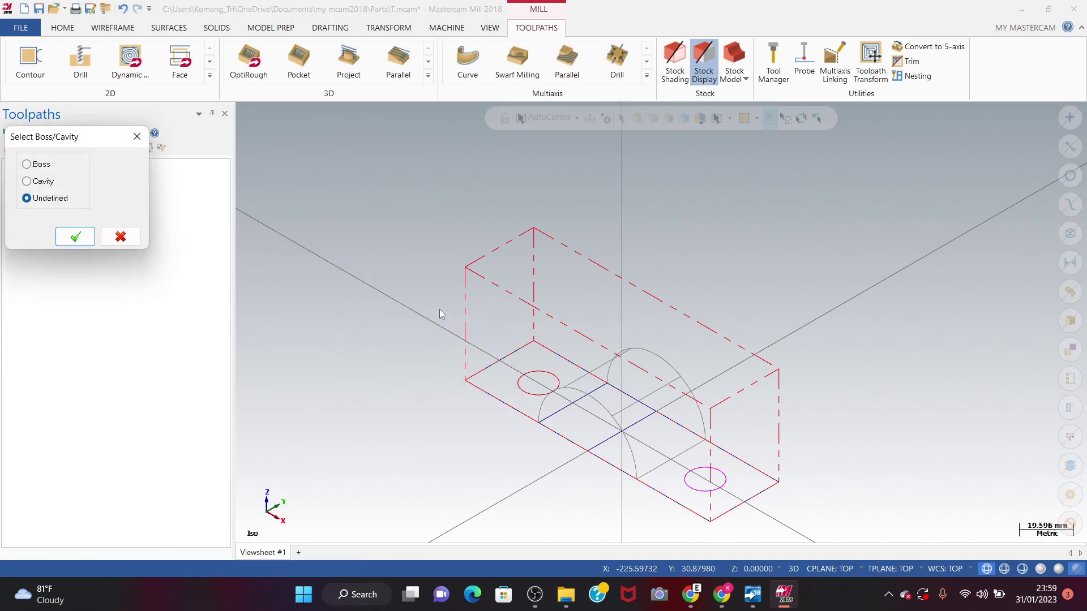
pyautogui.click(85, 237)
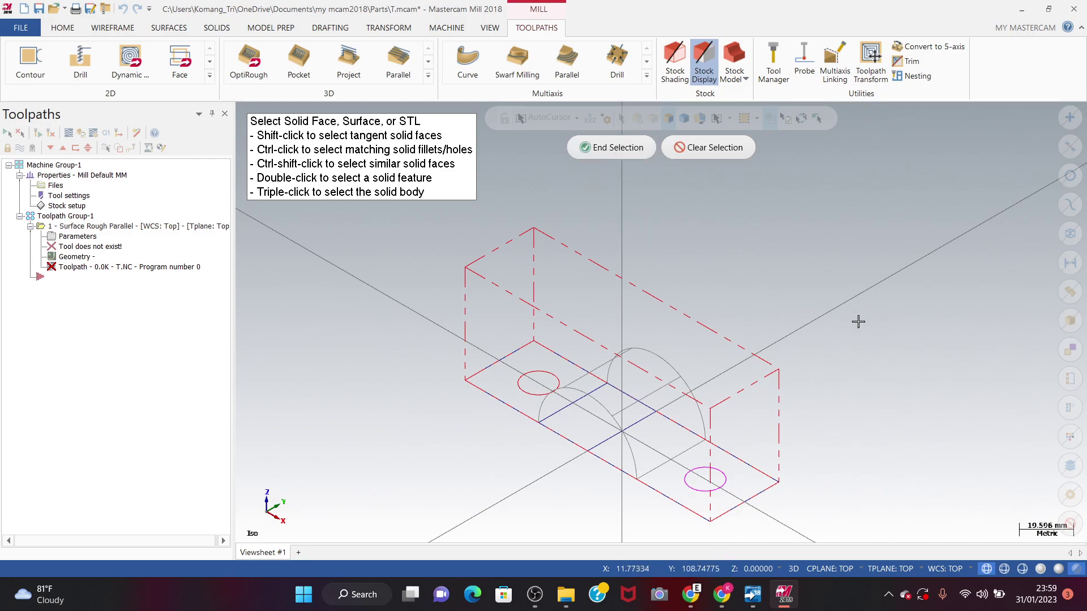
pyautogui.hotkey('ctrl', 'a')
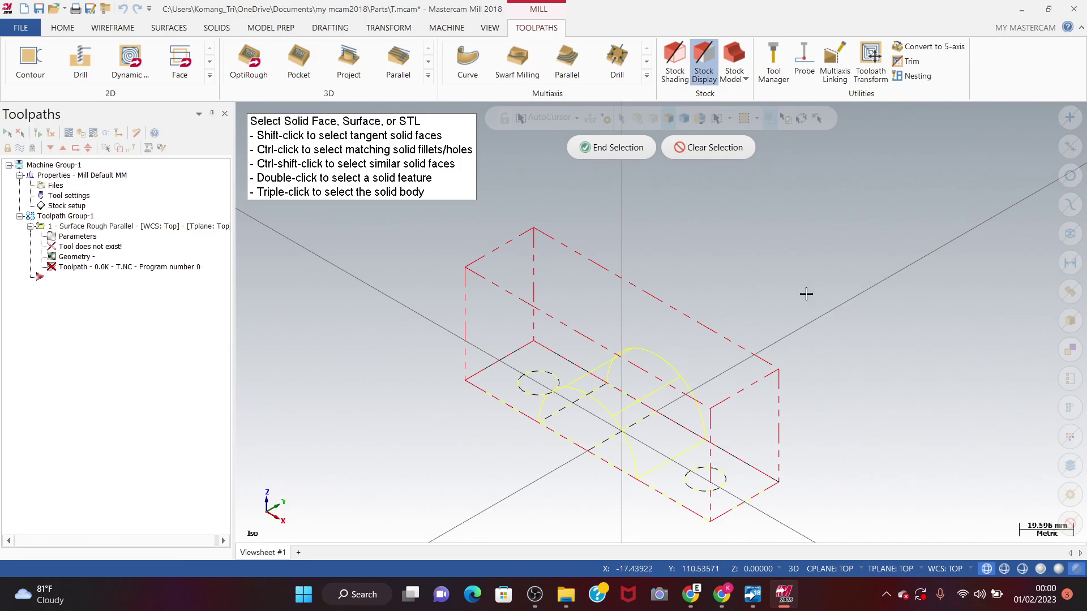
pyautogui.keyDown('ctrl'); pyautogui.moveTo(833, 323); pyautogui.dragTo(815, 287, button='middle'); pyautogui.keyUp('ctrl')
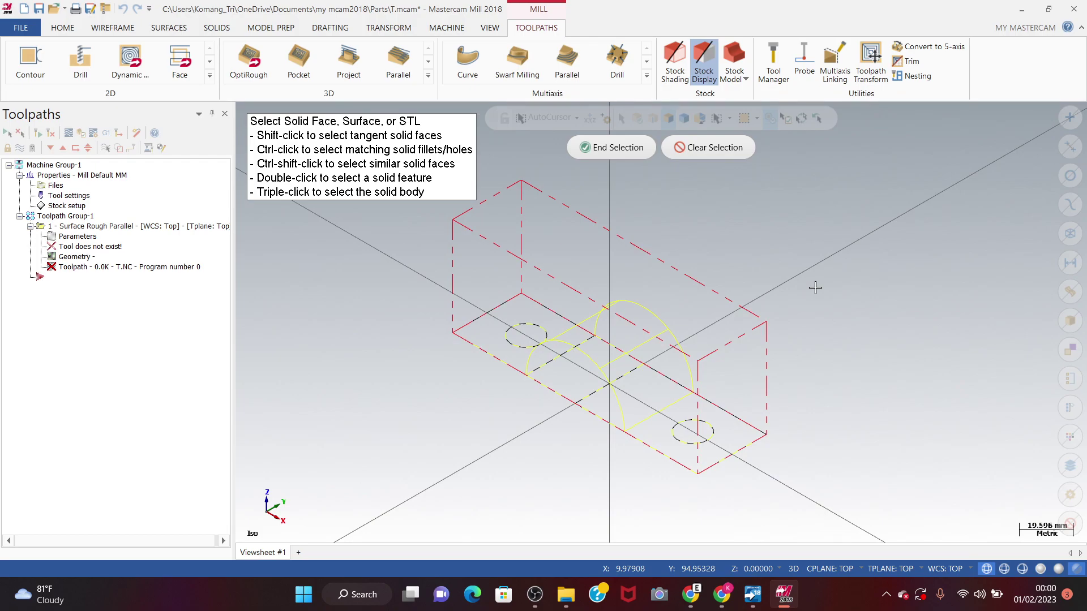
pyautogui.press('Return')
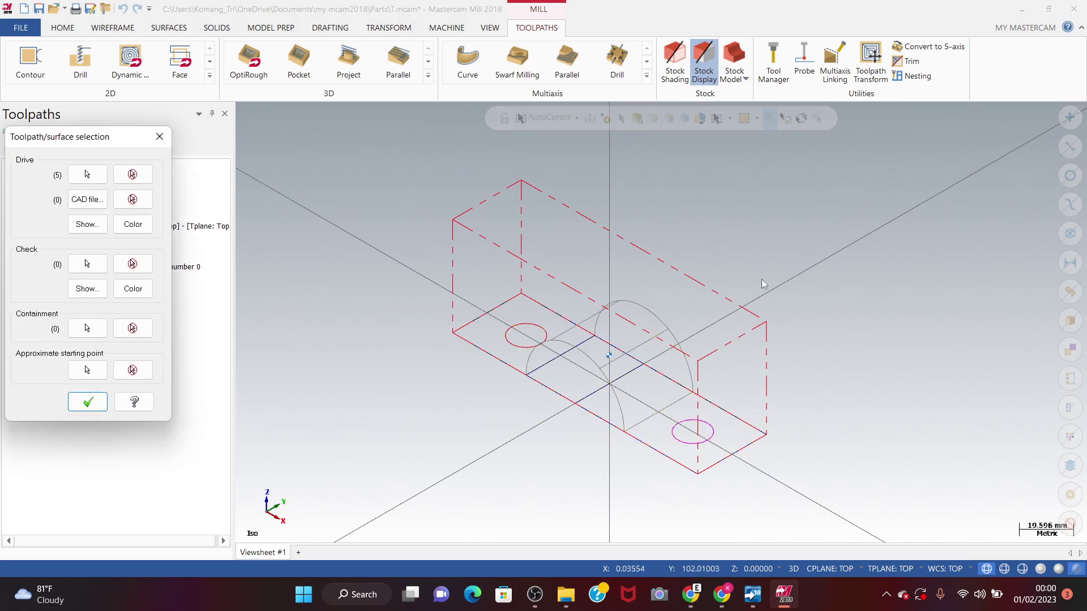
pyautogui.moveTo(722, 594)
pyautogui.press('Return')
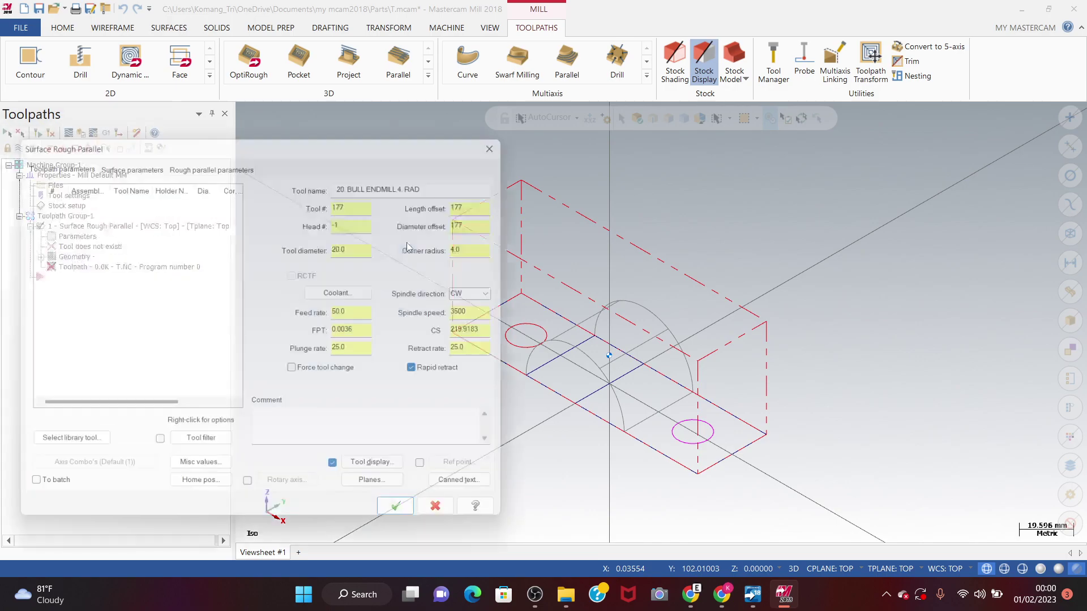
pyautogui.click(509, 134)
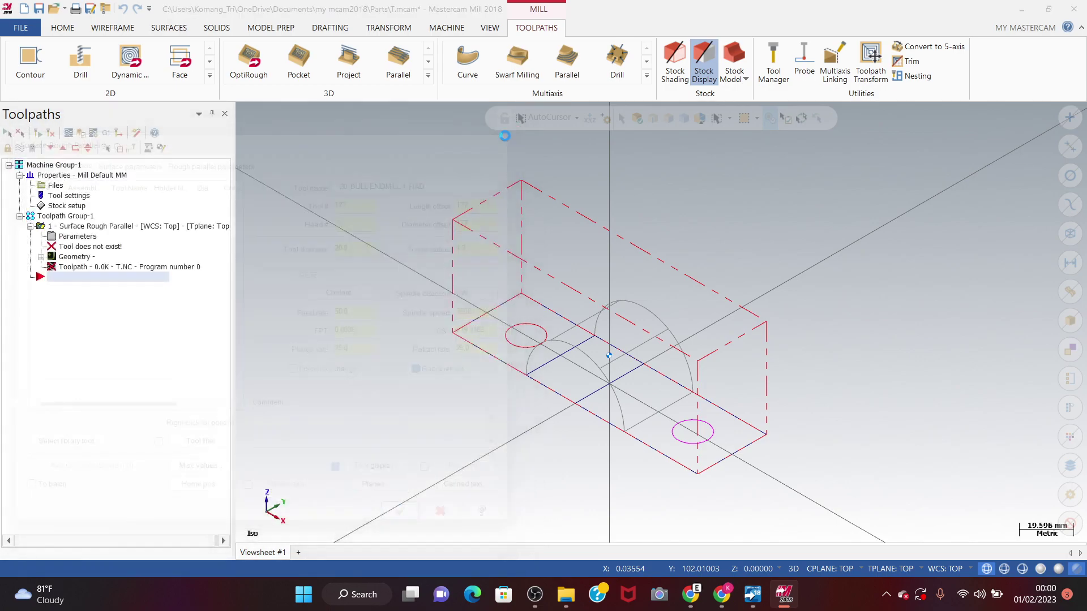
pyautogui.click(596, 325)
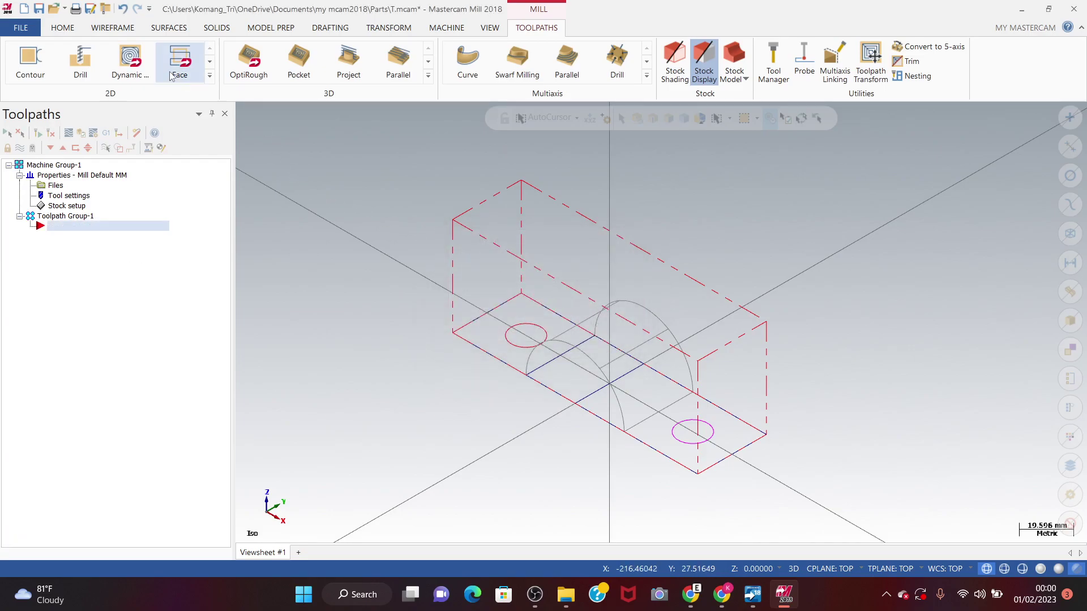
pyautogui.rightClick(124, 228)
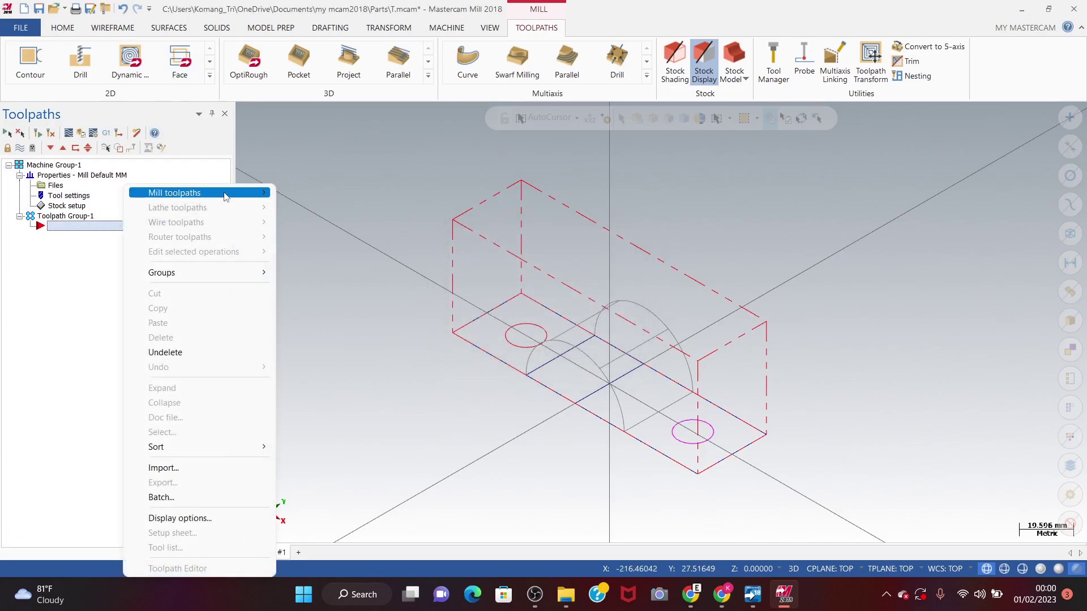
pyautogui.moveTo(227, 193)
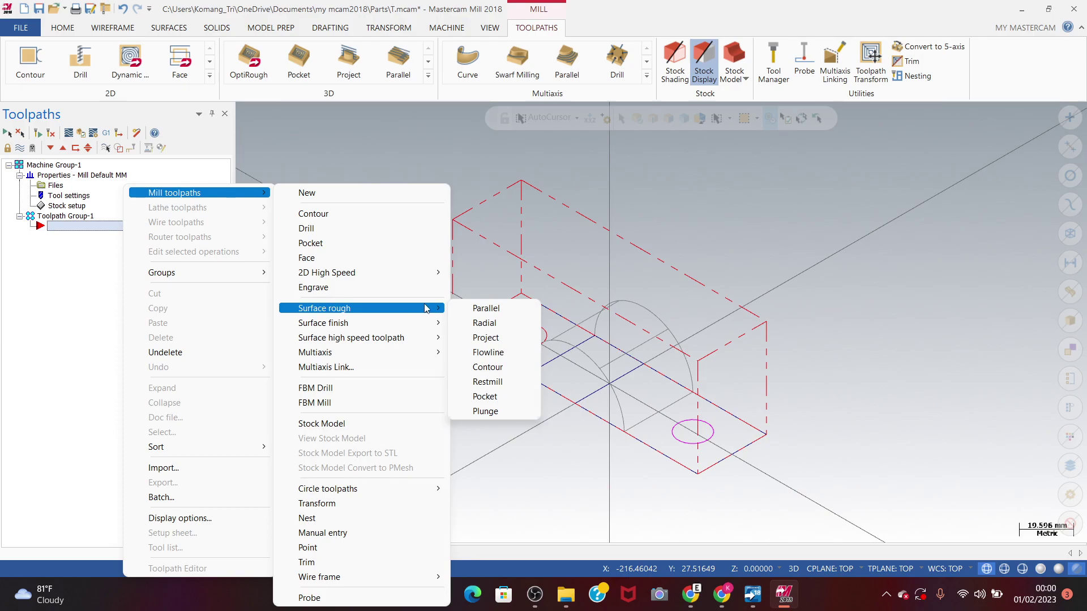
pyautogui.click(462, 296)
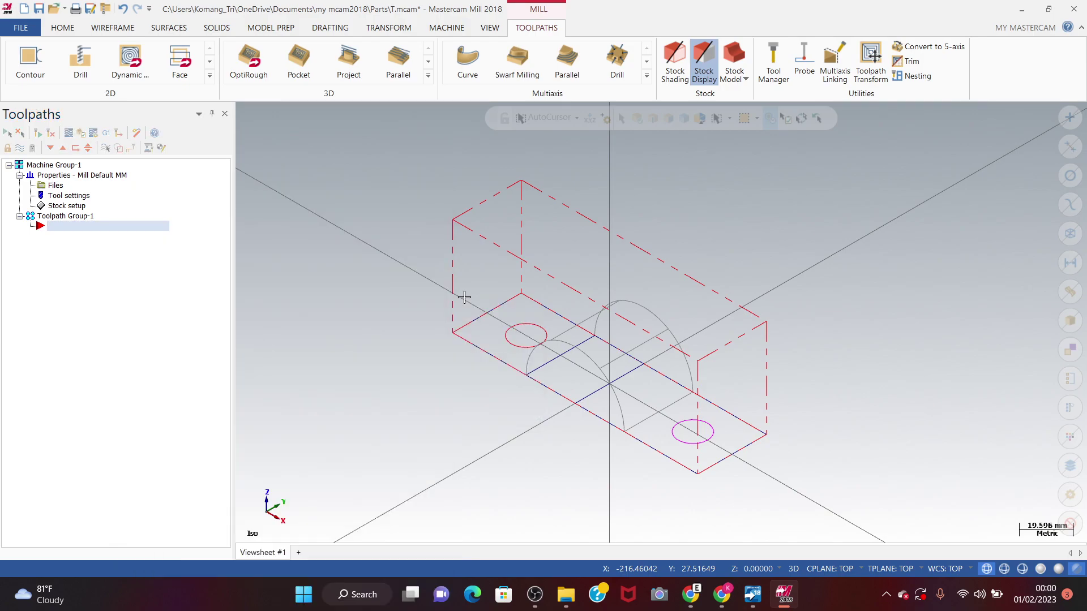
pyautogui.rightClick(152, 226)
pyautogui.moveTo(226, 193)
pyautogui.moveTo(394, 320)
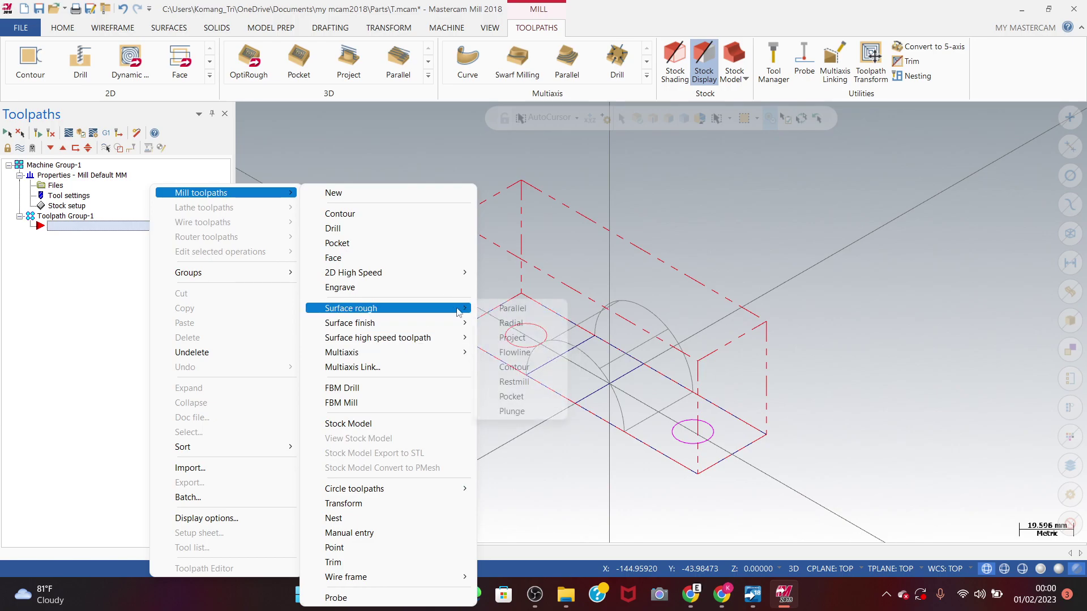
pyautogui.click(499, 309)
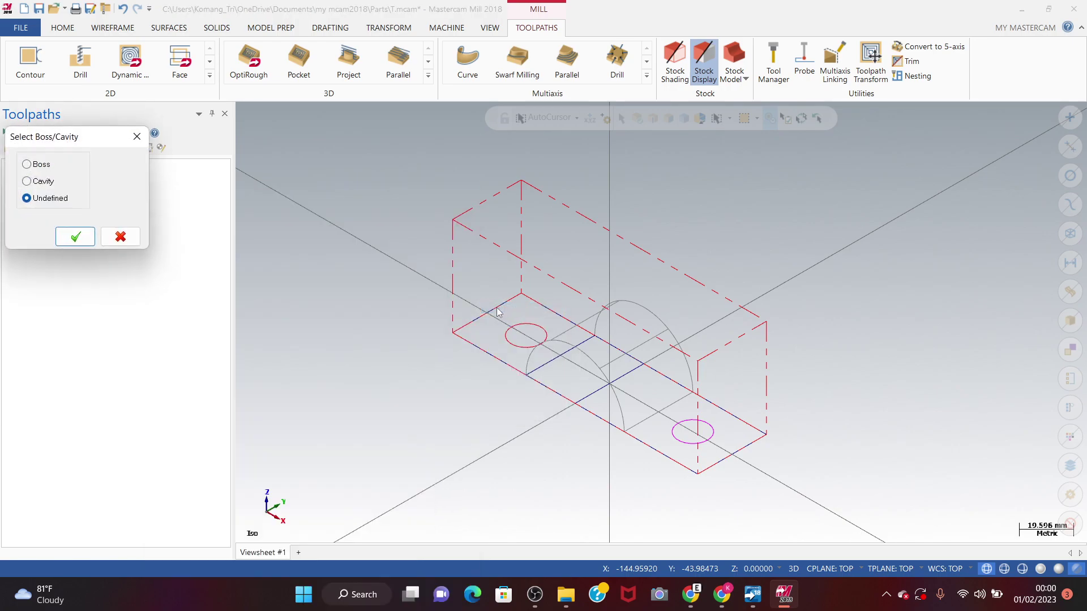
pyautogui.click(85, 242)
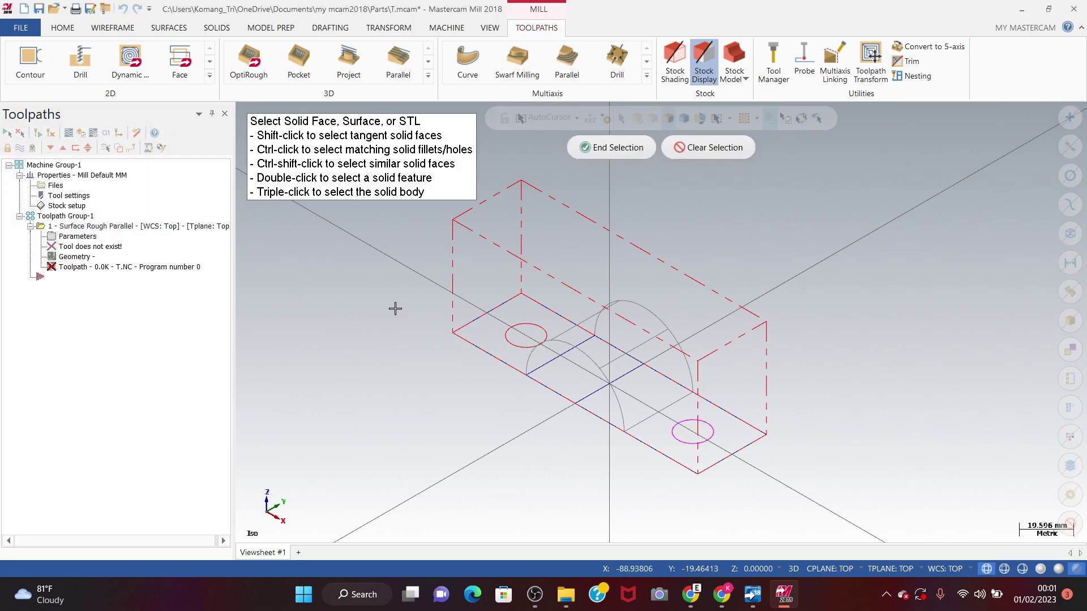
pyautogui.press('Return')
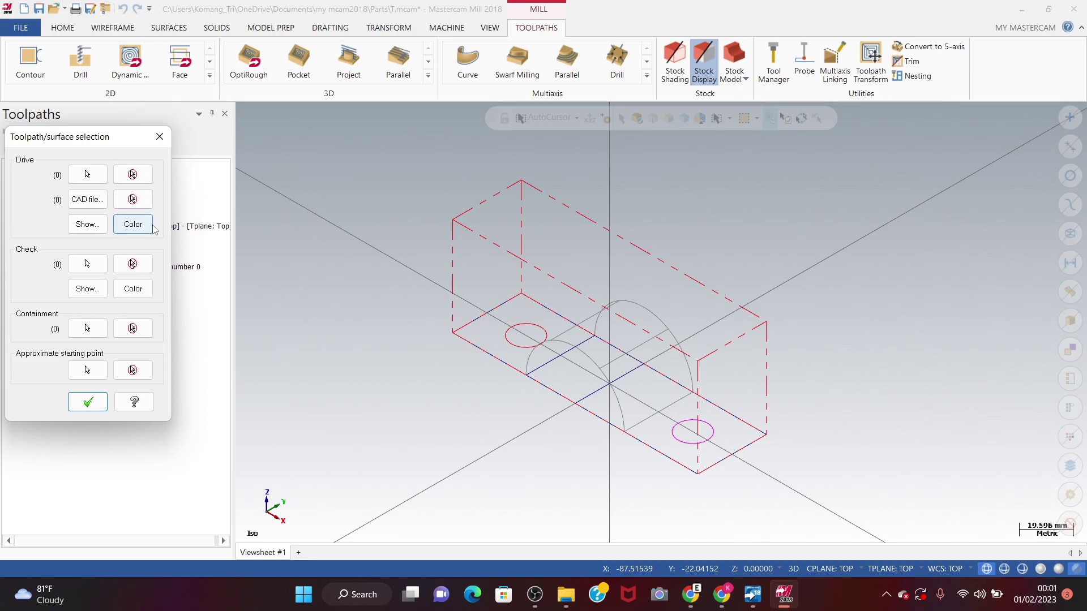
pyautogui.click(159, 136)
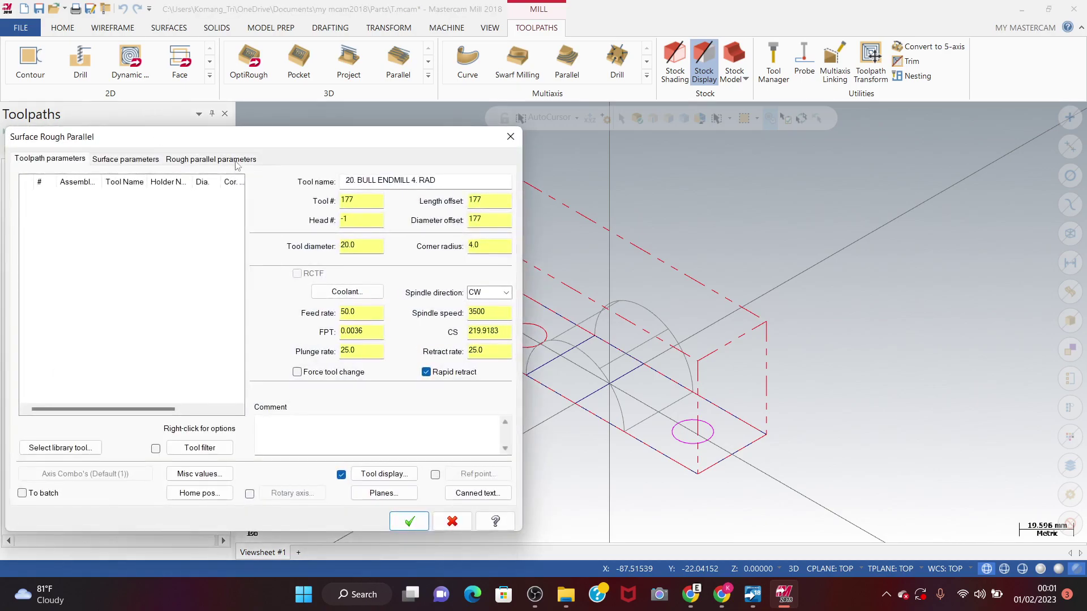
pyautogui.click(510, 137)
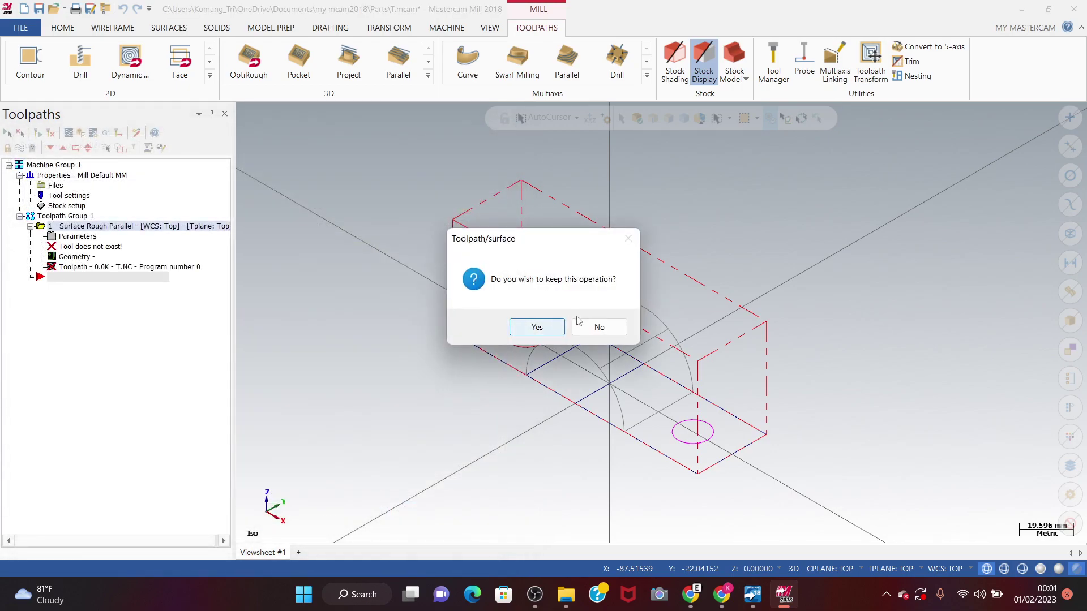
pyautogui.click(596, 328)
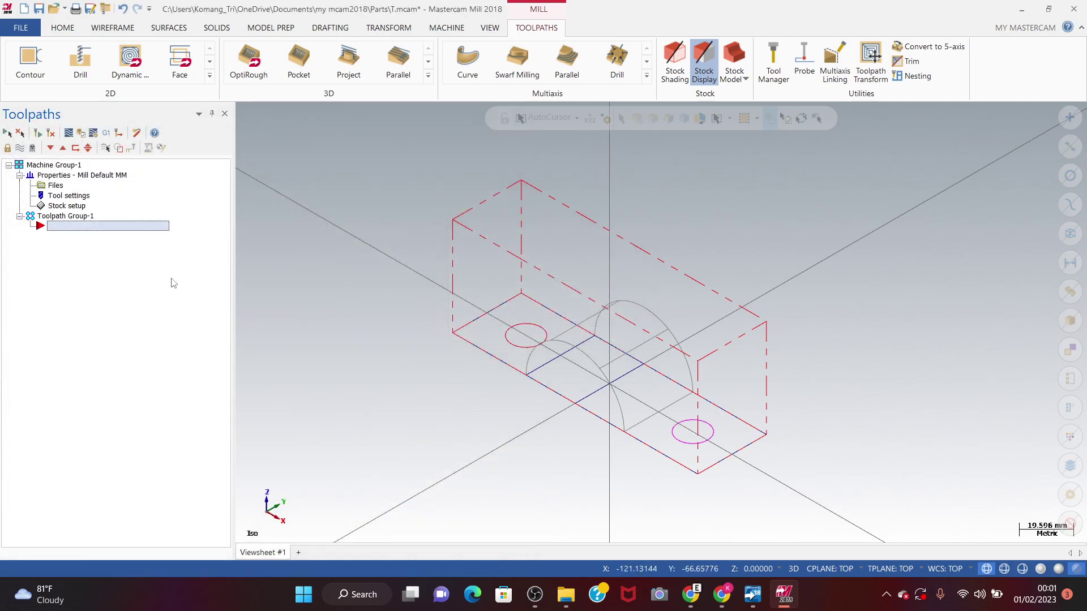
pyautogui.rightClick(157, 223)
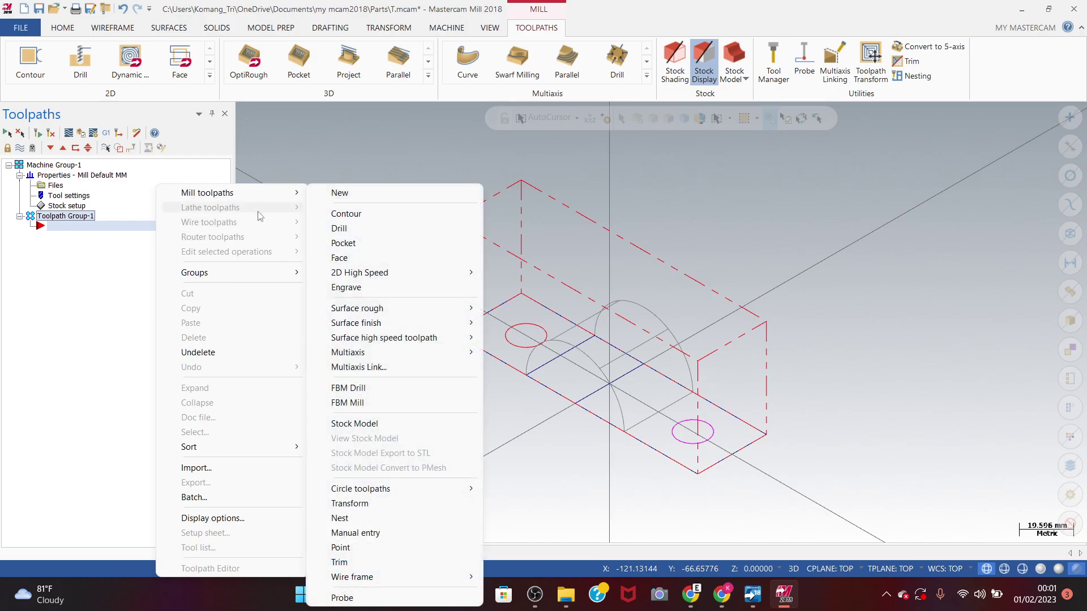
pyautogui.moveTo(419, 308)
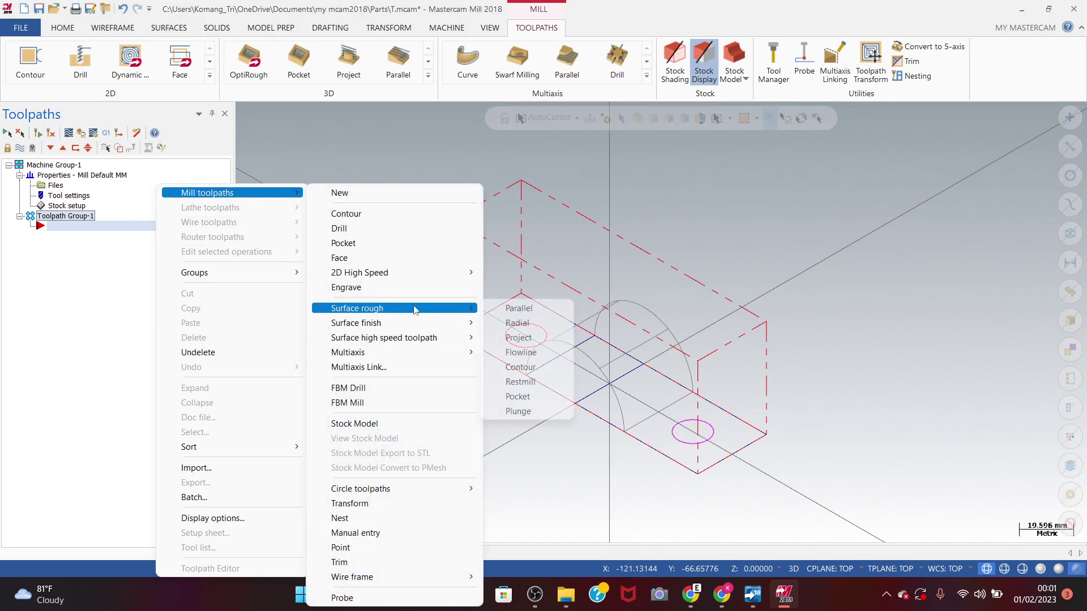
pyautogui.click(494, 327)
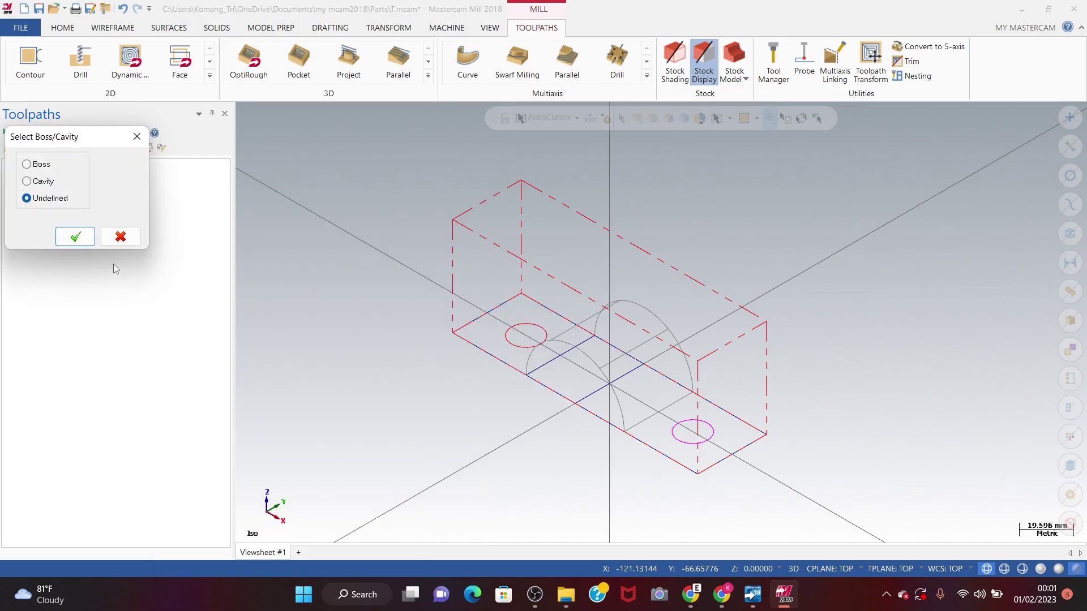
pyautogui.click(75, 236)
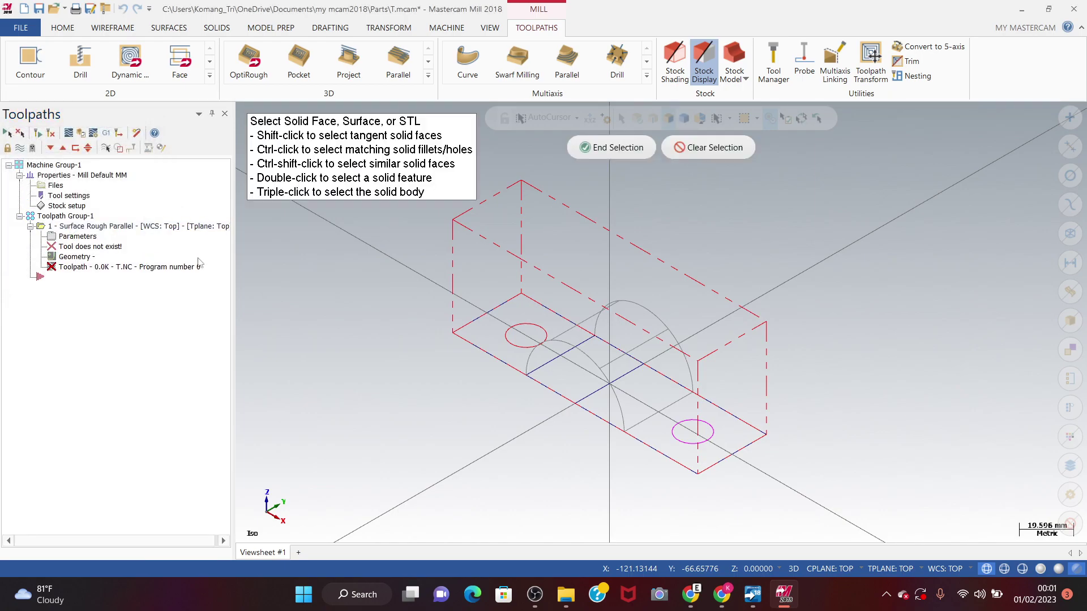
pyautogui.click(628, 148)
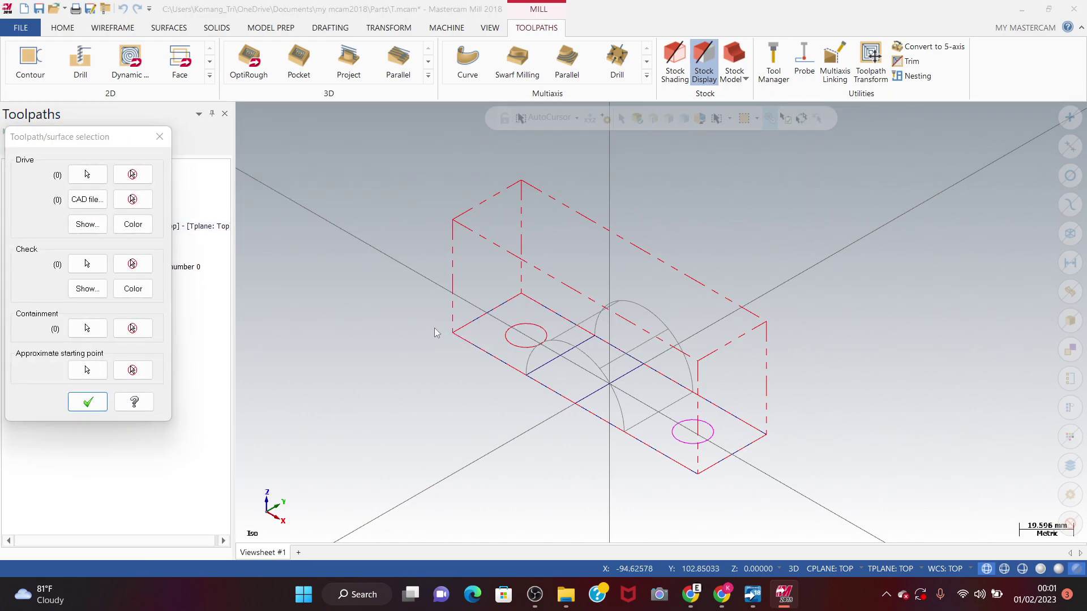
pyautogui.press('Return')
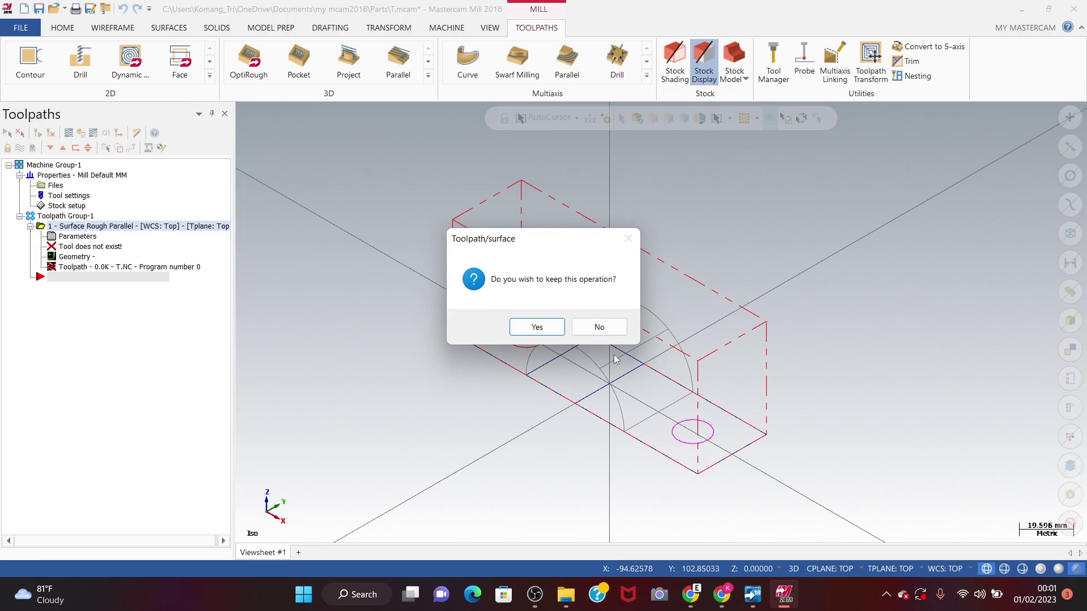
pyautogui.click(598, 326)
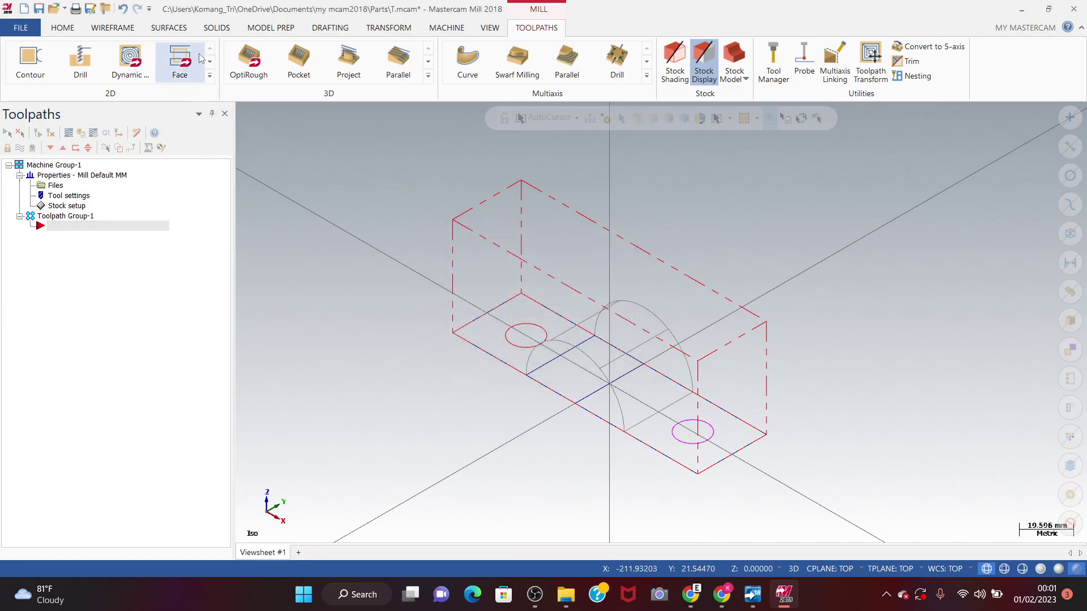
# Start a parallel surface roughing toolpath with undefined boss/cavity and the half-round solid body as drive geometry
pyautogui.rightClick(133, 224)
pyautogui.moveTo(237, 195)
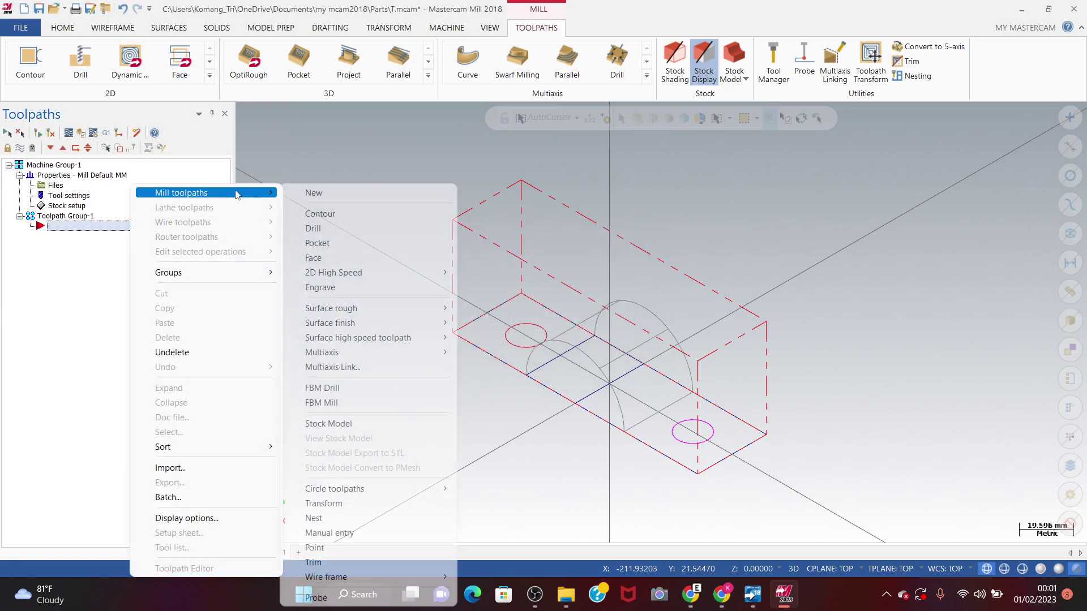
pyautogui.moveTo(368, 308)
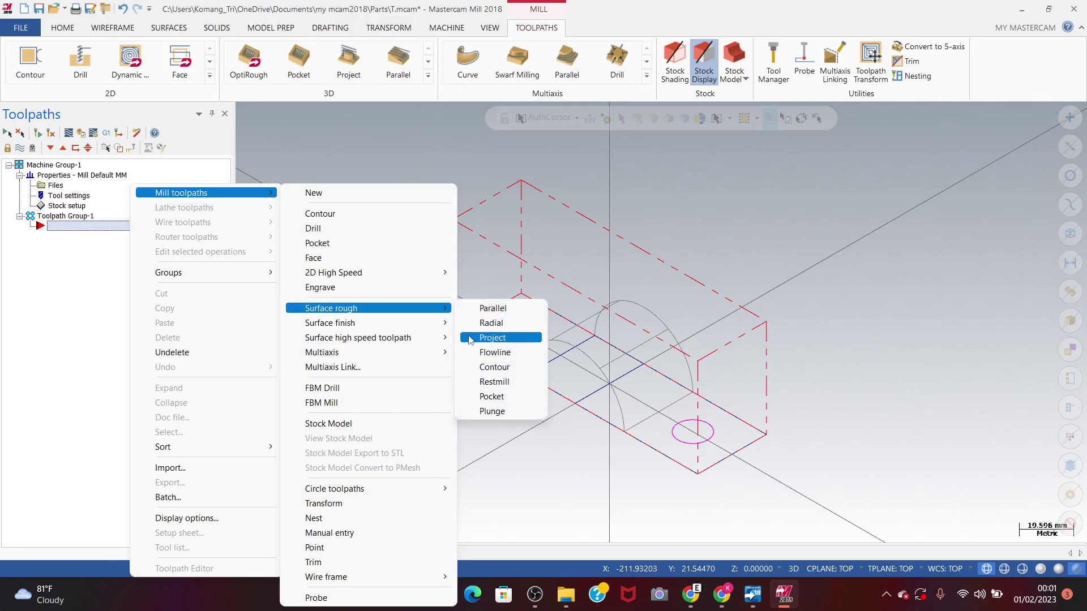
pyautogui.click(512, 307)
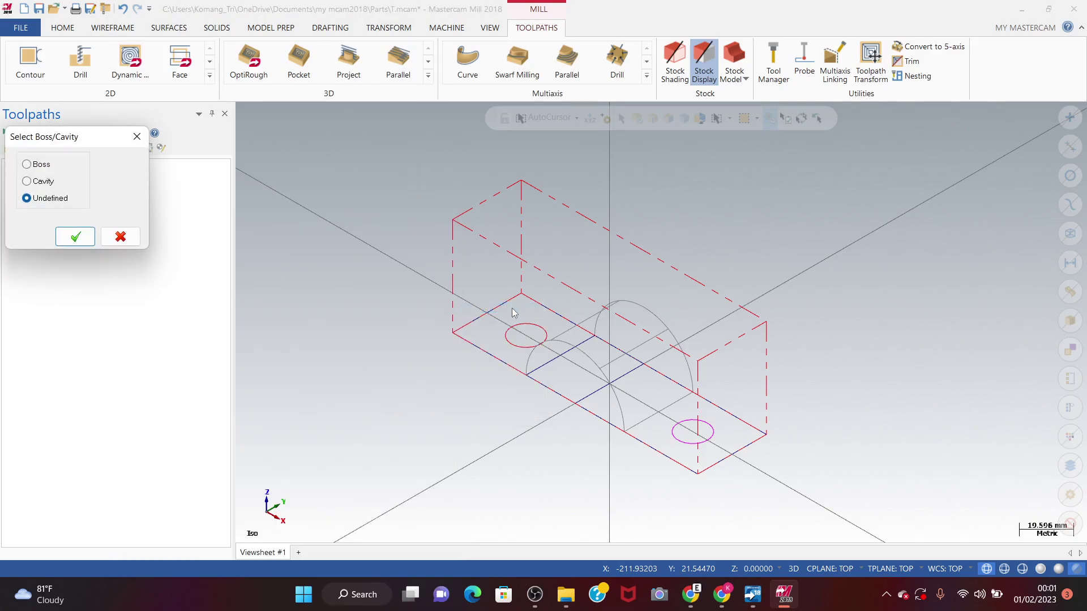
pyautogui.click(74, 238)
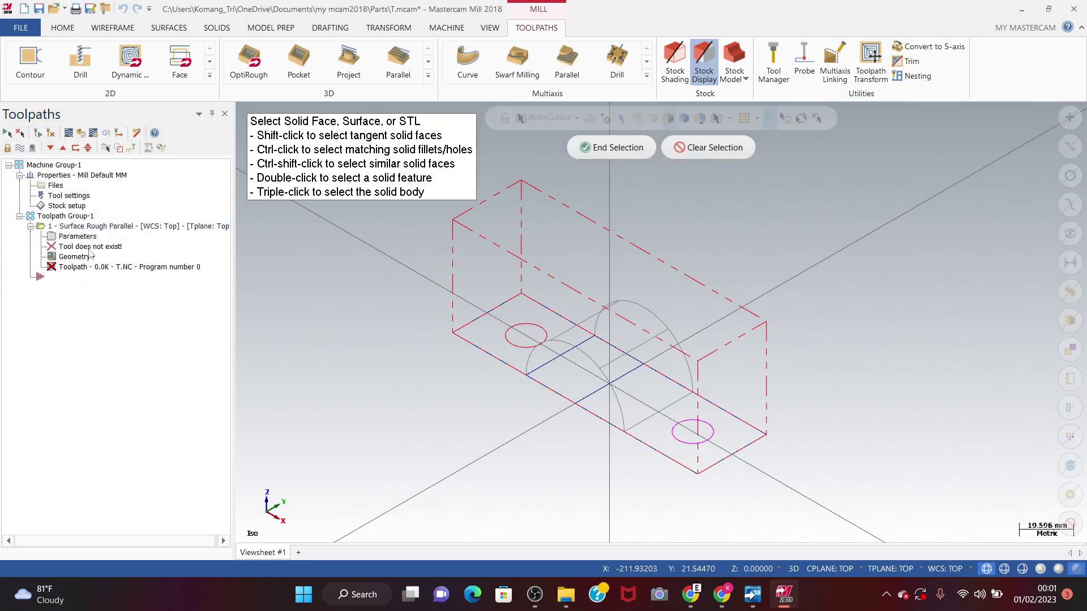
pyautogui.click(589, 354)
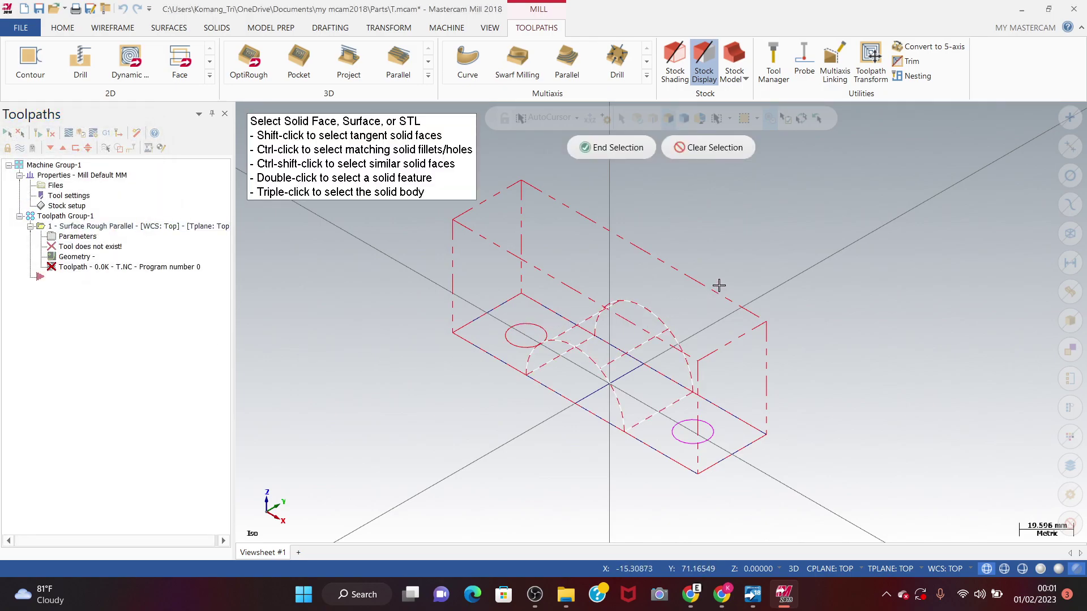
pyautogui.click(601, 146)
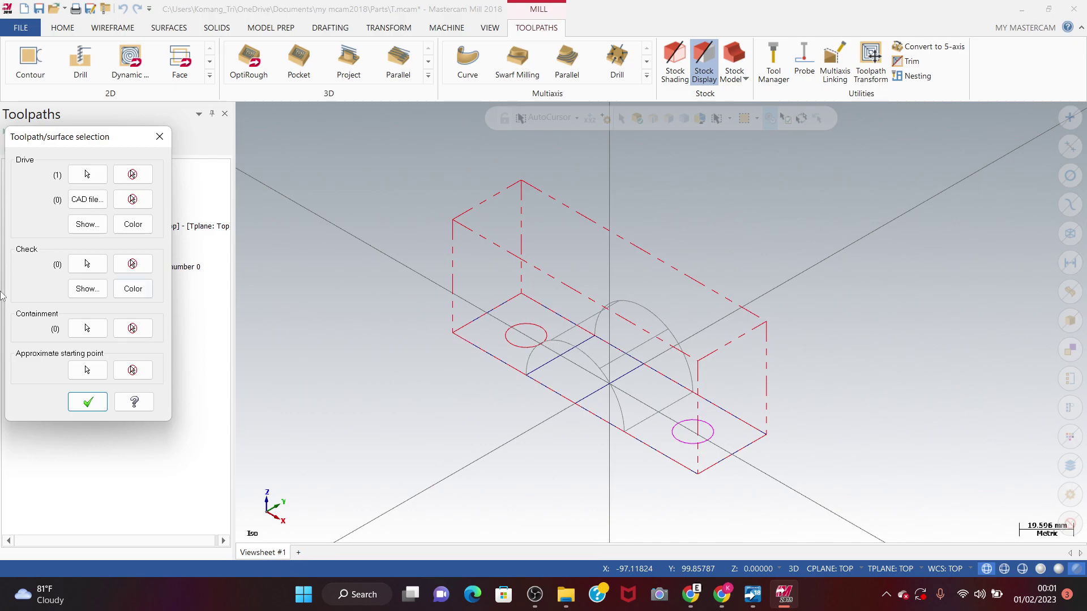
# Open the containment boundary chaining, cancel it without picking a chain, and discard the parallel roughing operation
pyautogui.click(87, 328)
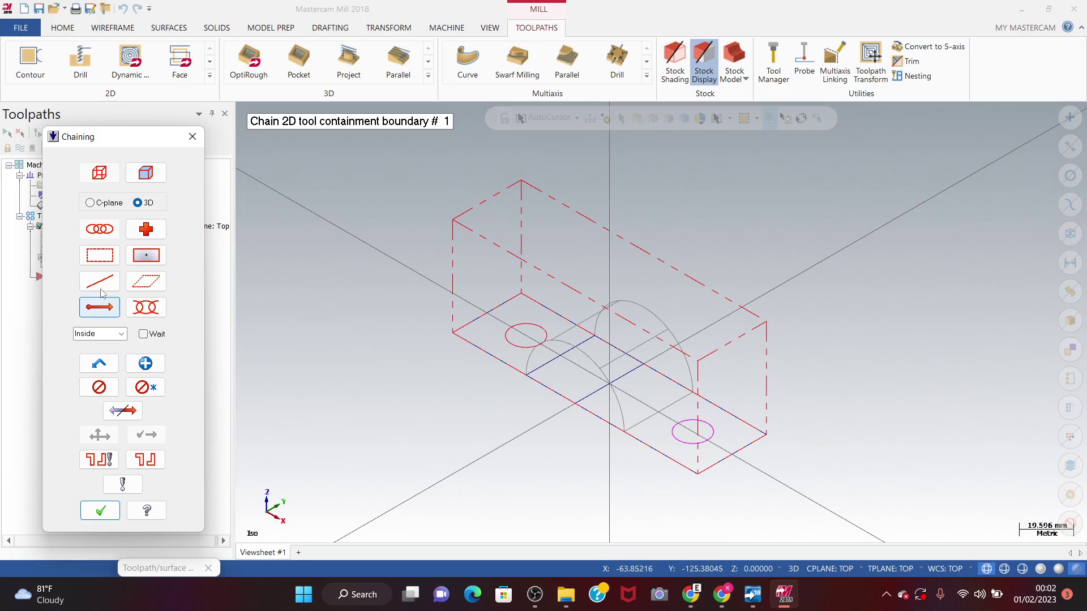
pyautogui.click(192, 141)
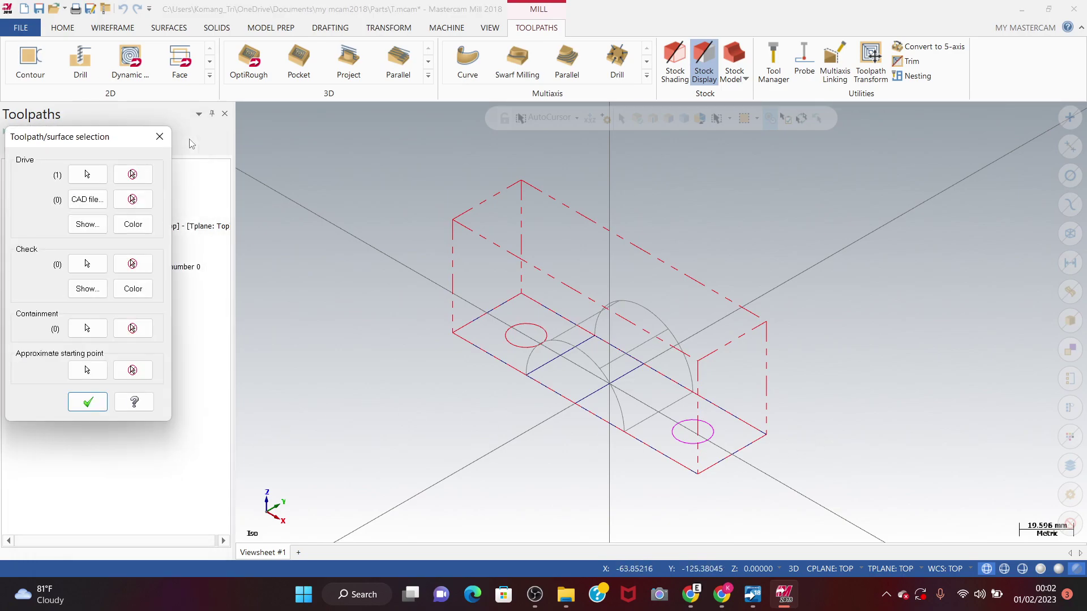
pyautogui.click(160, 137)
pyautogui.click(510, 136)
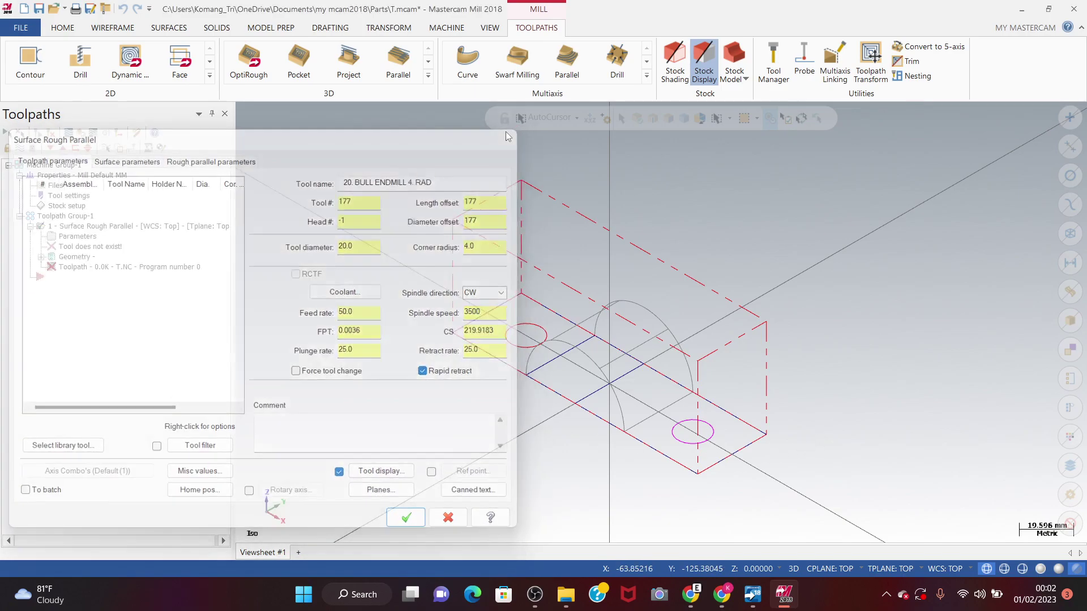
pyautogui.click(625, 328)
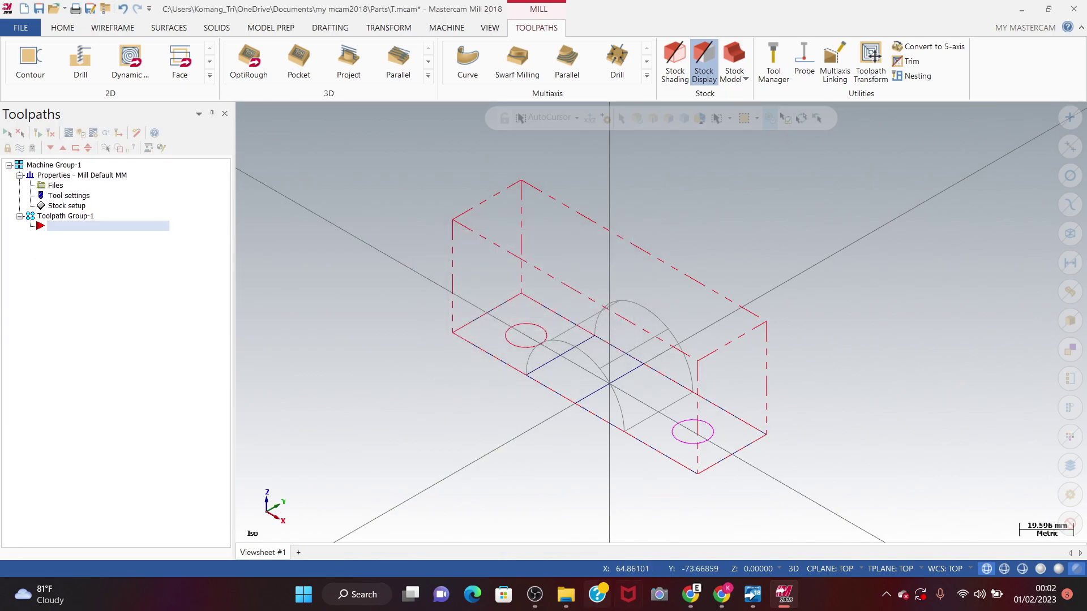
pyautogui.moveTo(535, 595)
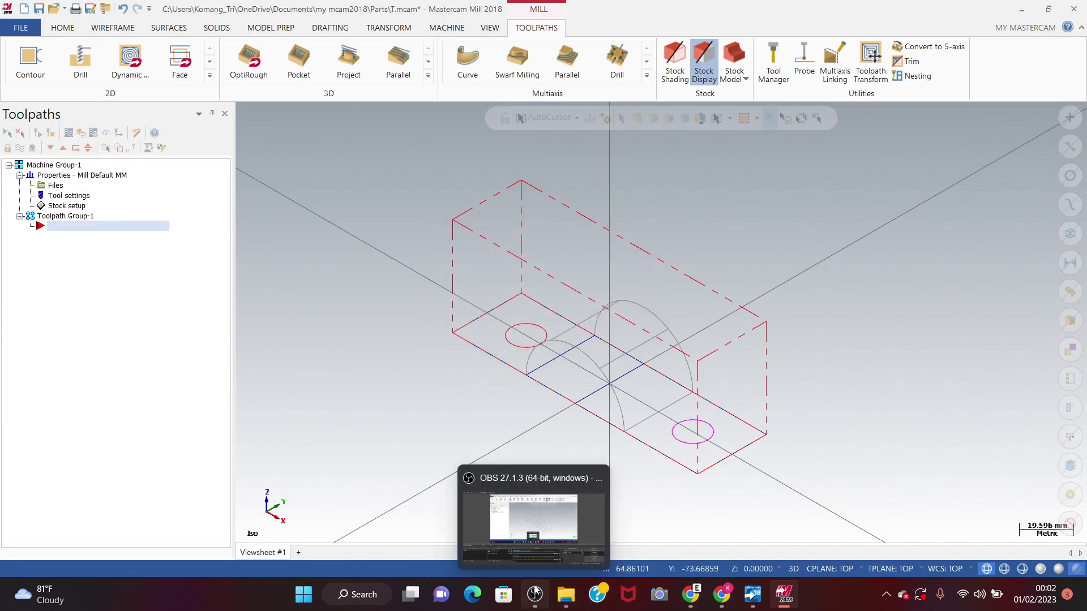
pyautogui.click(540, 526)
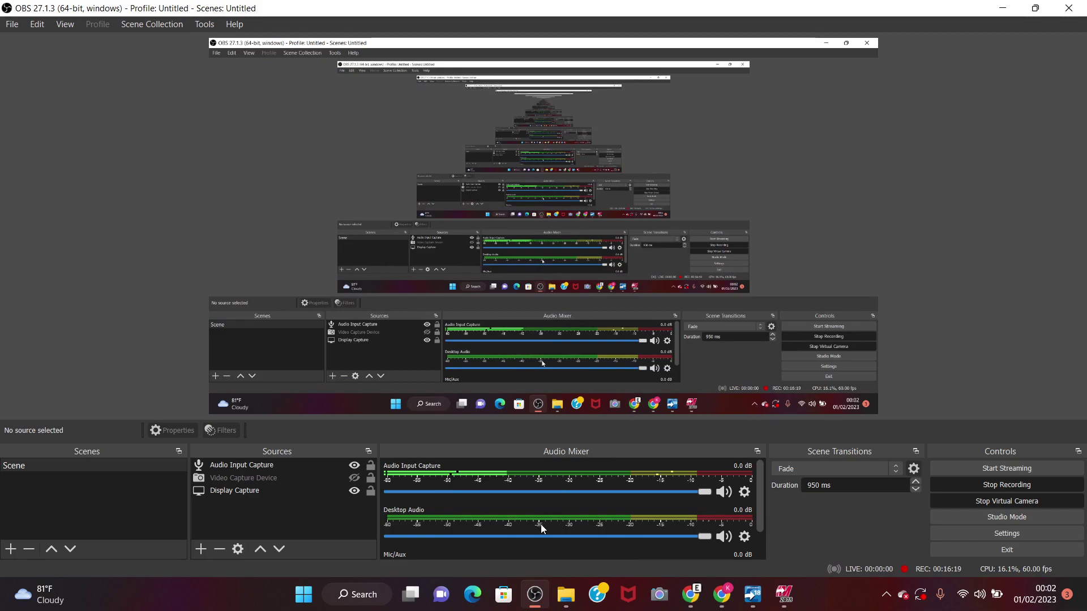